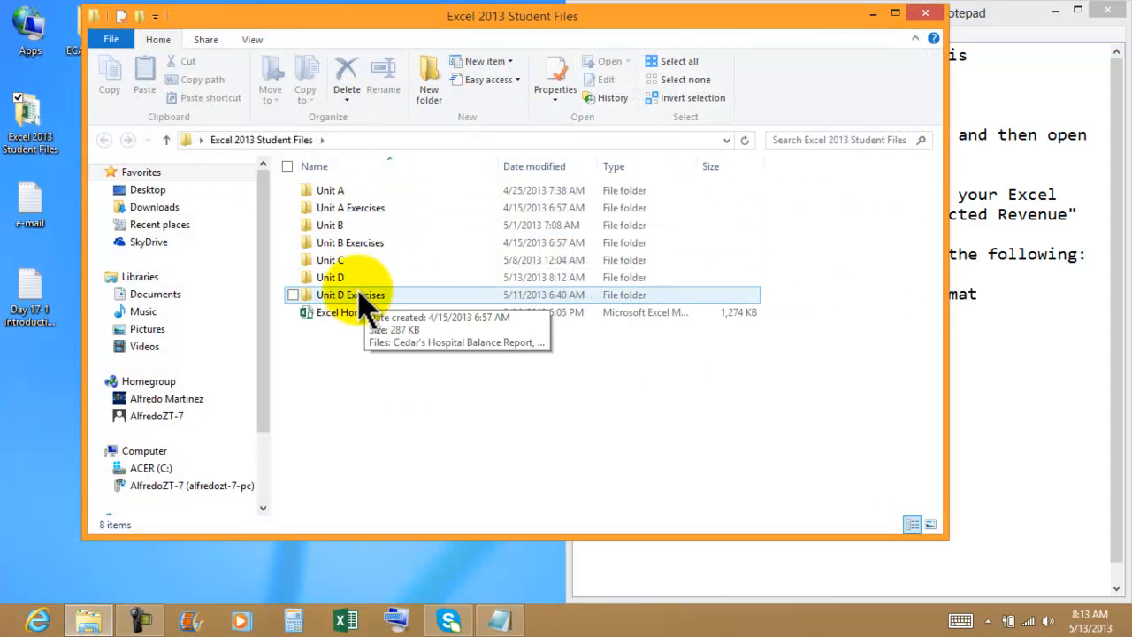
Step: Open the Unit D folder, snap its window beside the Notepad instructions, and open the EX D-6 workbook
{"action": "double_click", "coordinate": [346, 278]}
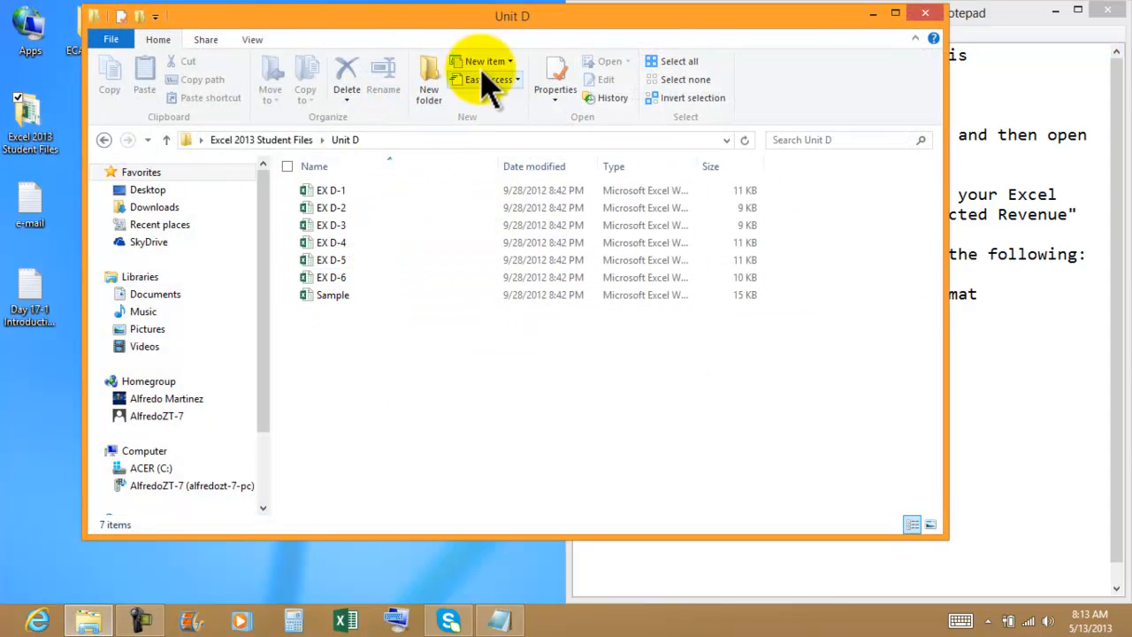
{"action": "left_click_drag", "start_coordinate": [569, 21], "coordinate": [8, 27]}
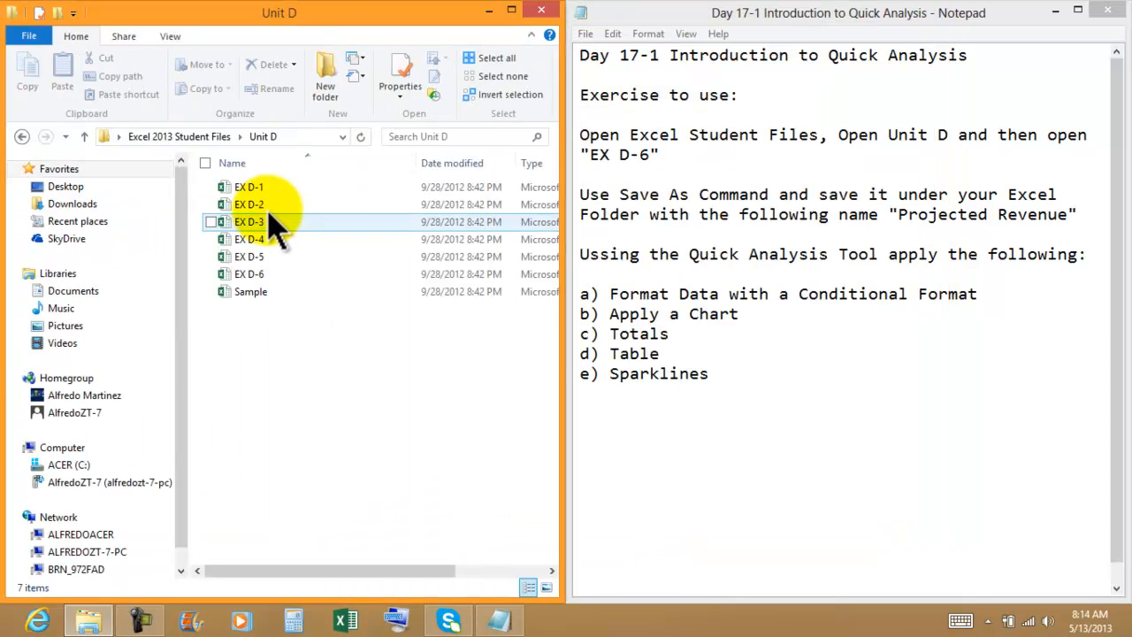
{"action": "left_click", "coordinate": [271, 276]}
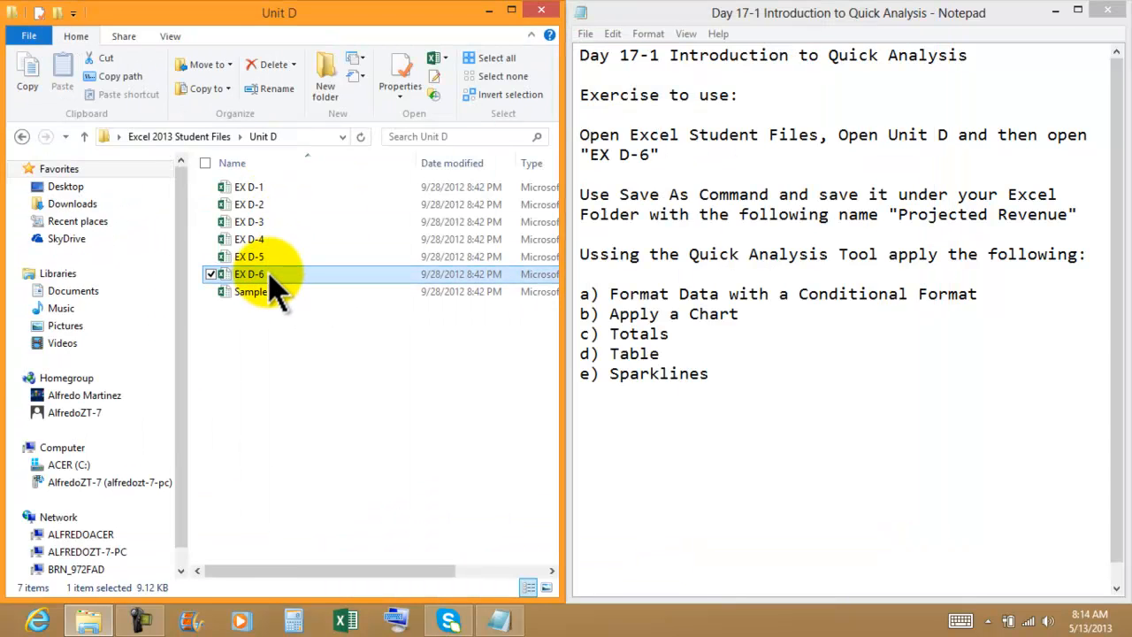
{"action": "double_click", "coordinate": [271, 276]}
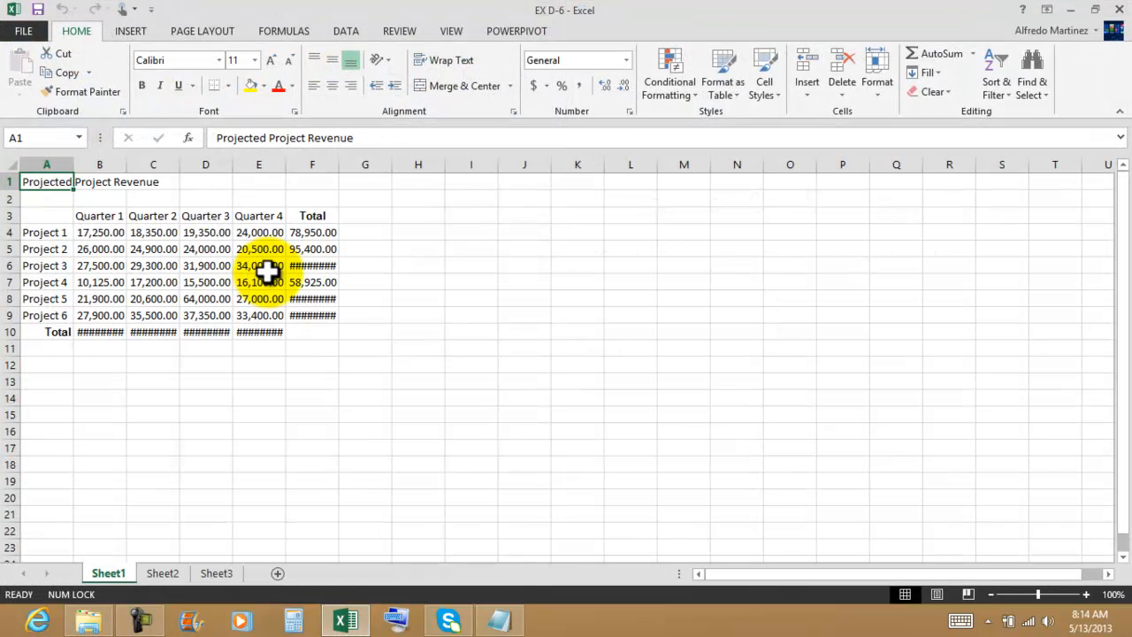
Step: Check the exercise instructions in Notepad and start a Save As of the workbook into the Excel 2013 Files 4-17-2013 folder
{"action": "left_click", "coordinate": [503, 619]}
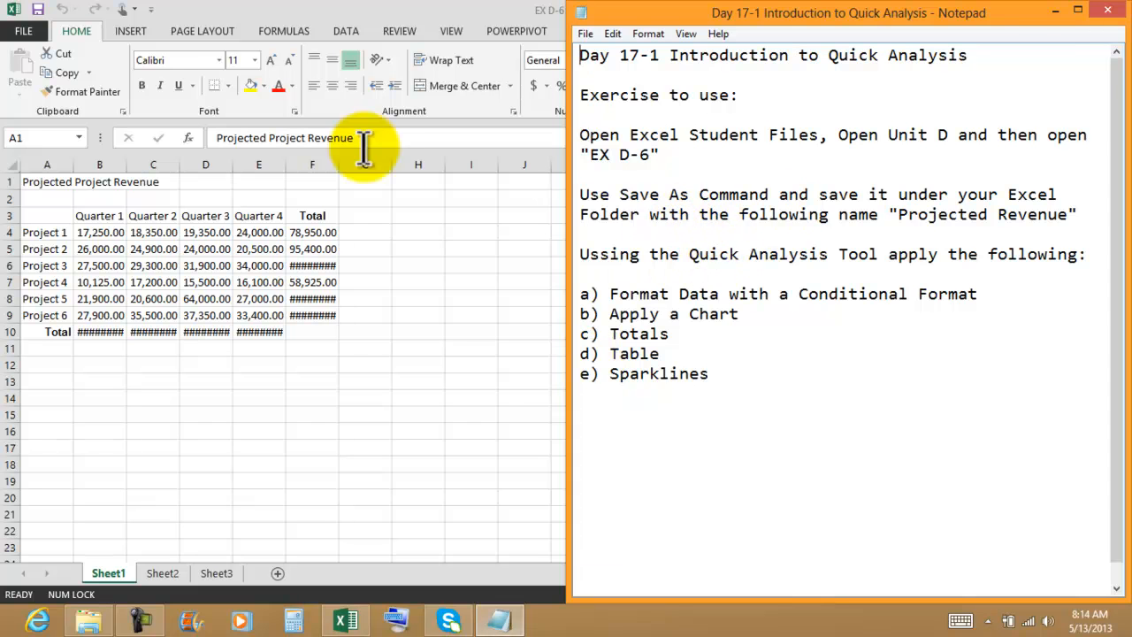
{"action": "left_click", "coordinate": [27, 31]}
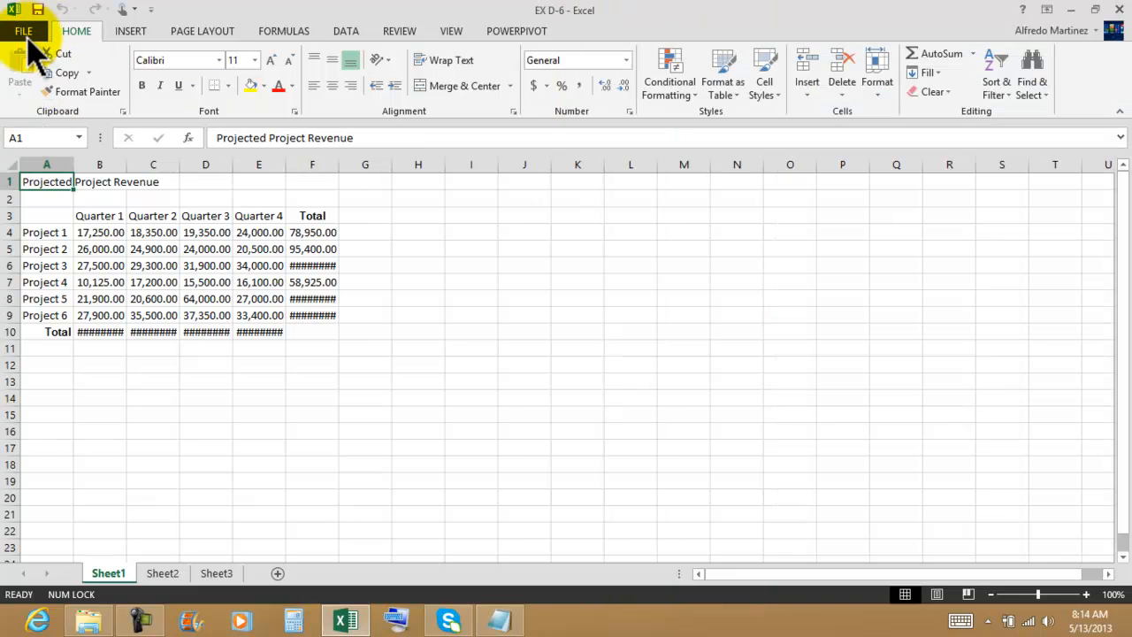
{"action": "left_click", "coordinate": [27, 35]}
{"action": "left_click", "coordinate": [45, 196]}
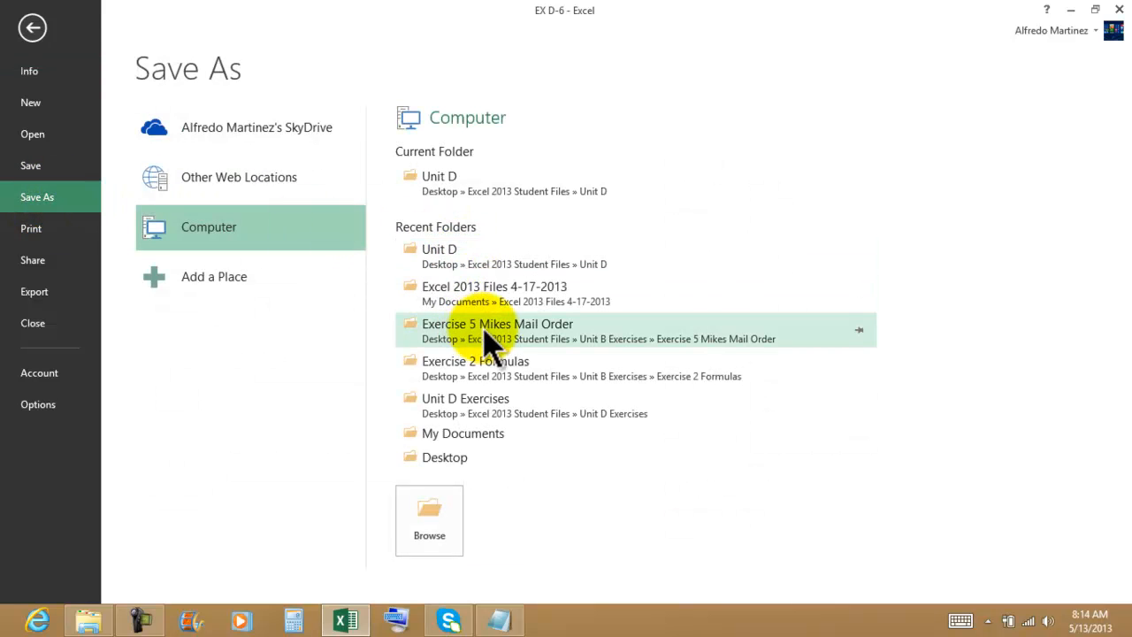
{"action": "left_click", "coordinate": [503, 295]}
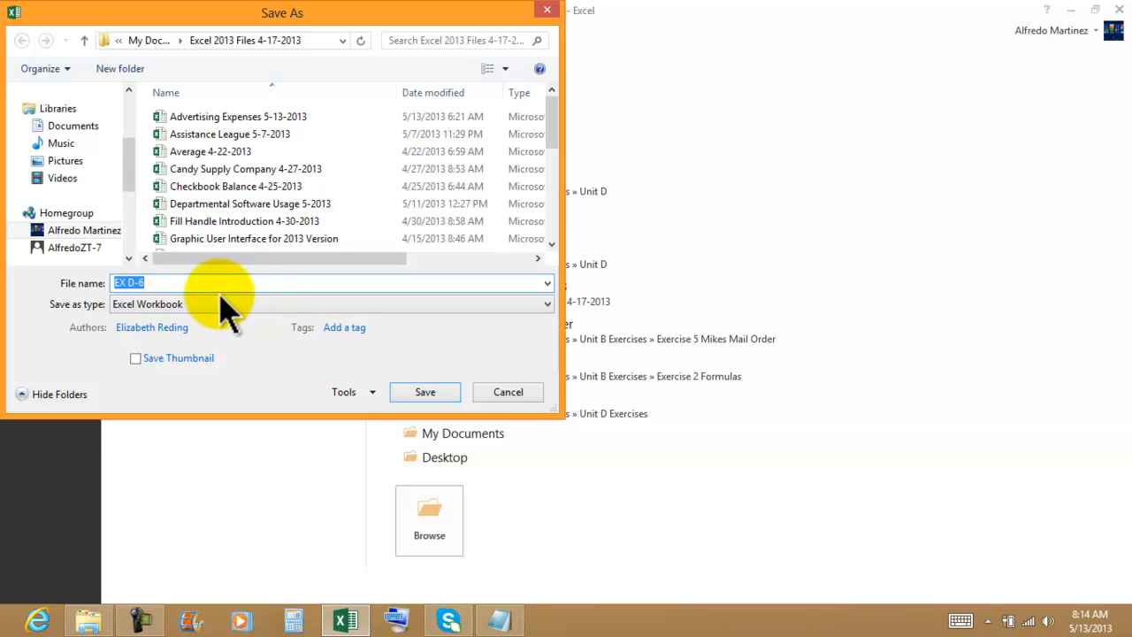
Step: Check the required name in the Notepad instructions and replace the file name with "Projected Revenue"
{"action": "left_click", "coordinate": [512, 619]}
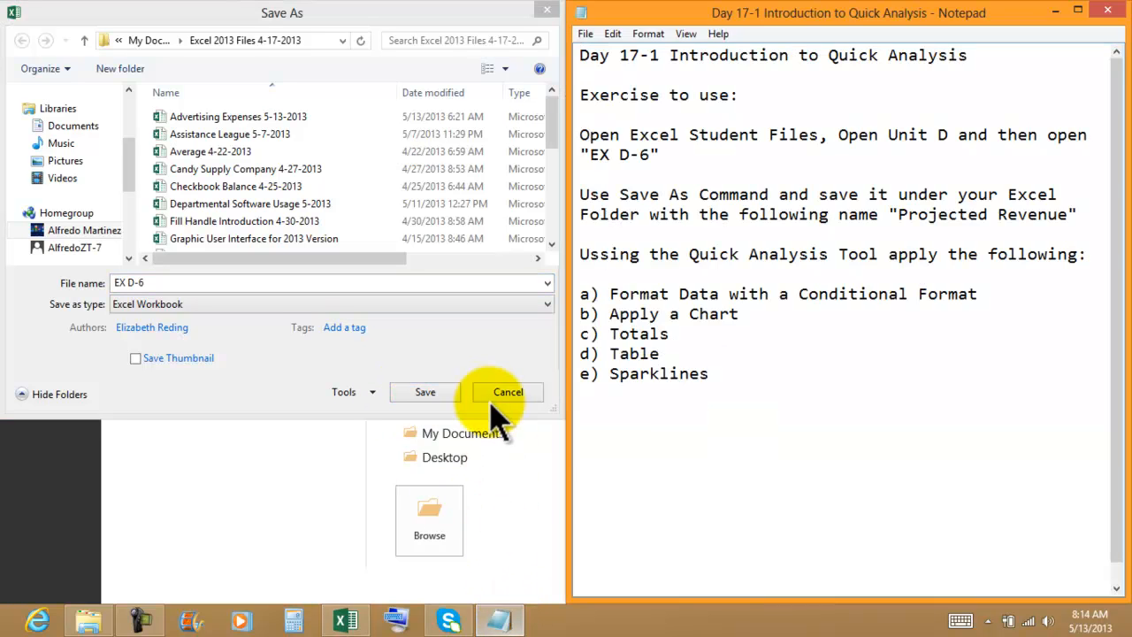
{"action": "left_click", "coordinate": [226, 283]}
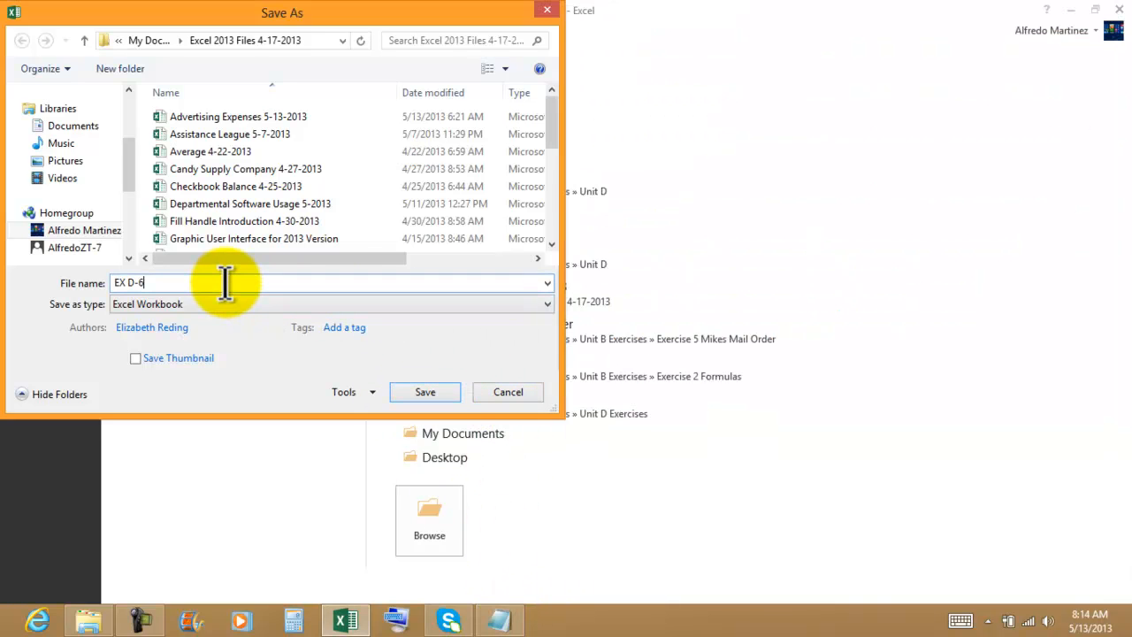
{"action": "key", "text": "BackSpace"}
{"action": "key", "text": "BackSpace"}
{"action": "key", "text": "BackSpace"}
{"action": "key", "text": "BackSpace"}
{"action": "key", "text": "BackSpace"}
{"action": "type", "text": "Projected Revenue"}
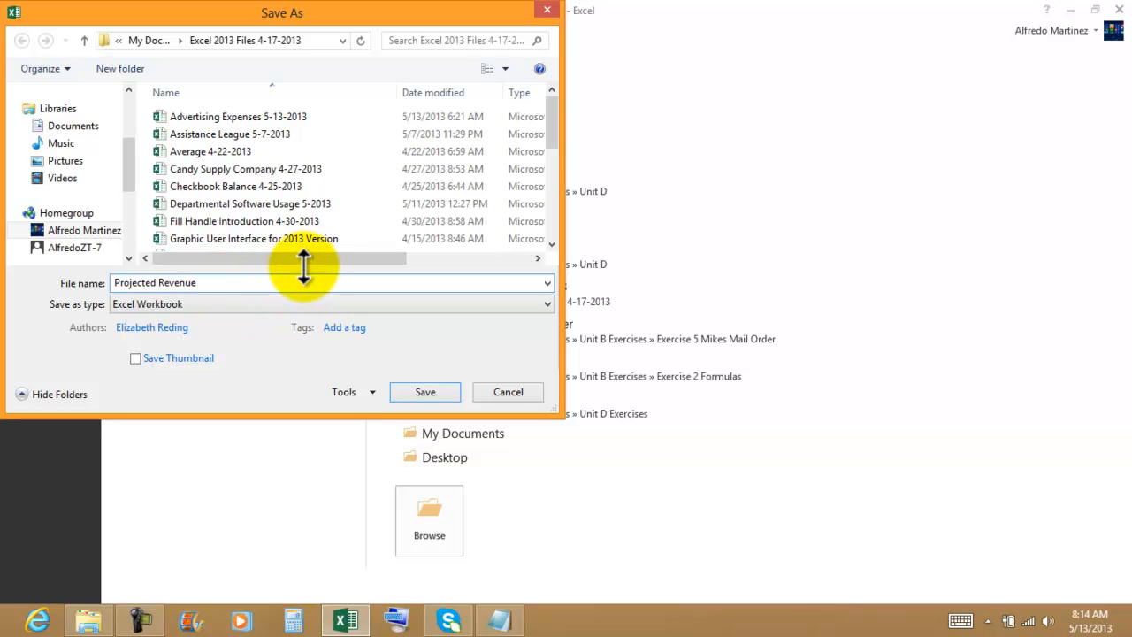
Step: Extend the file name to "Projected Revenue Quick Analysis Introduction 5-2013" and save the workbook
{"action": "type", "text": " Quick Anal"}
{"action": "key", "text": "BackSpace"}
{"action": "key", "text": "BackSpace"}
{"action": "key", "text": "BackSpace"}
{"action": "type", "text": "na"}
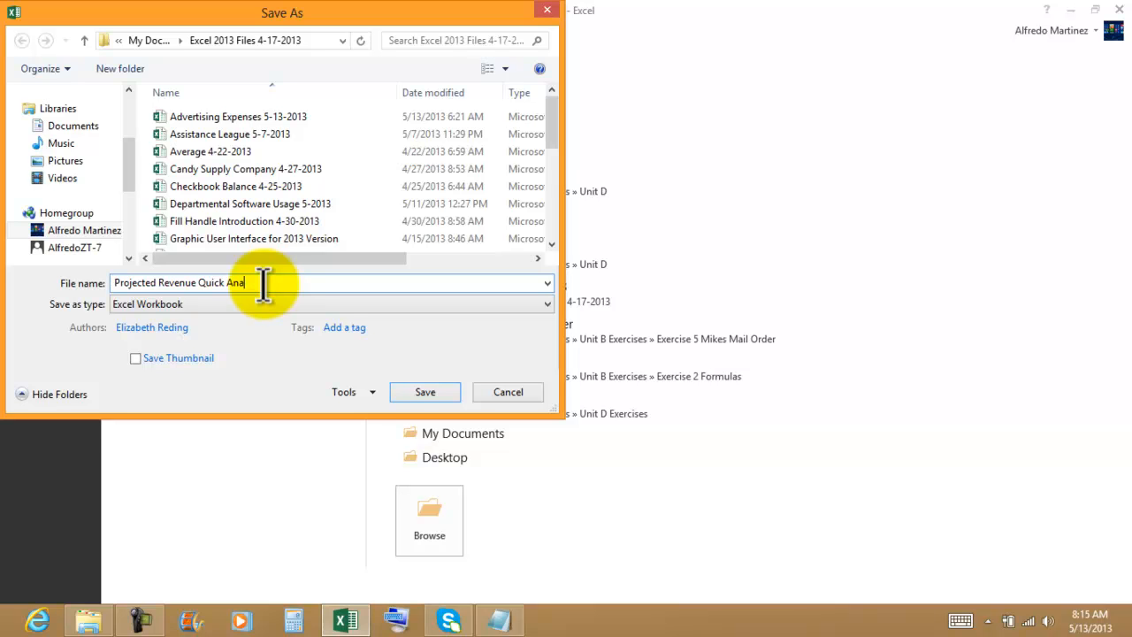
{"action": "type", "text": "lysis 5-2013"}
{"action": "left_click", "coordinate": [264, 283]}
{"action": "type", "text": "Introduct"}
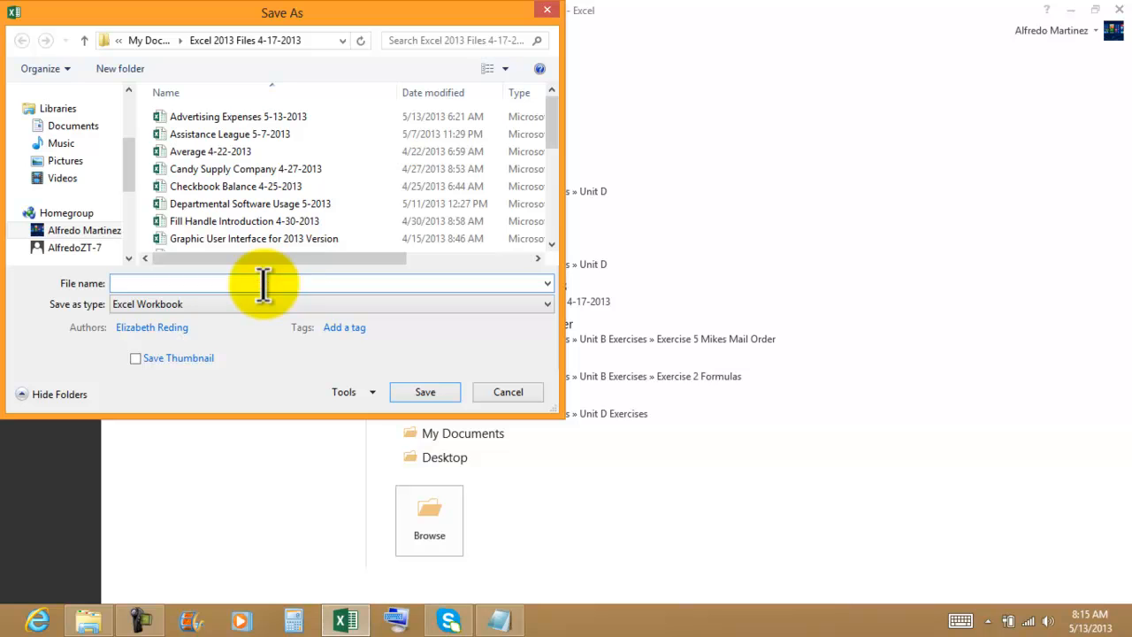
{"action": "type", "text": "ion 5-2013"}
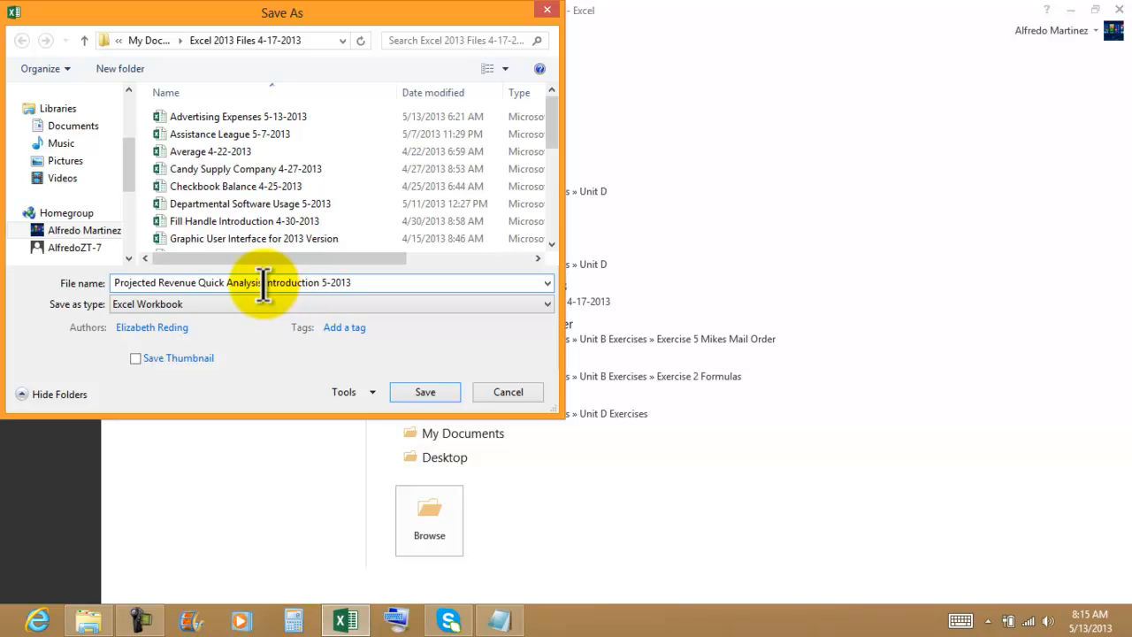
{"action": "key", "text": "Return"}
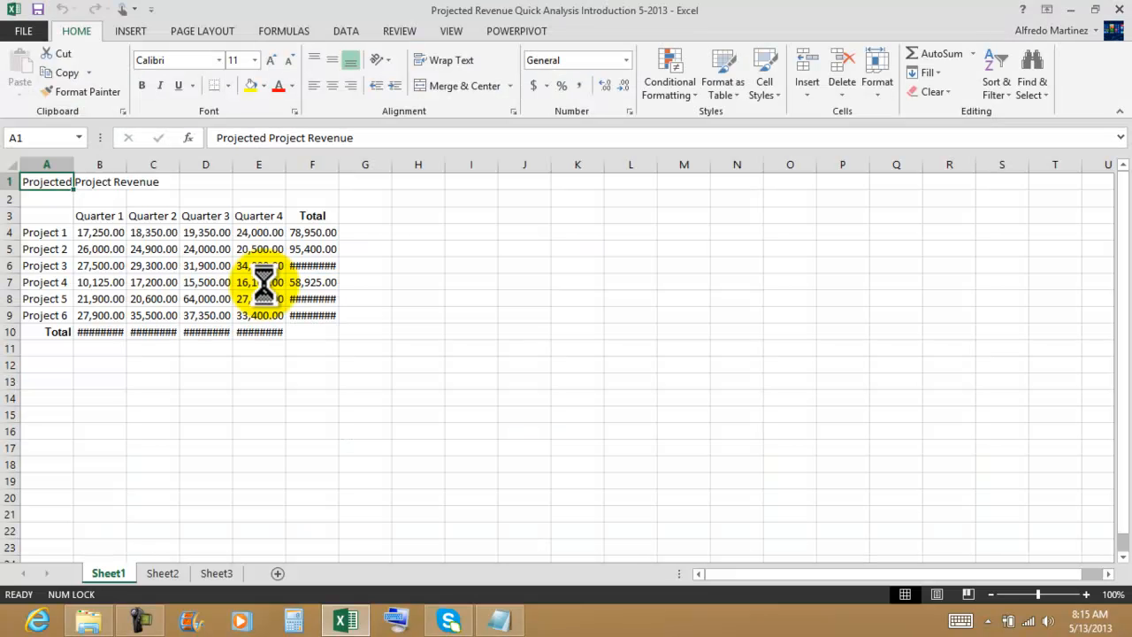
Step: AutoFit the widths of columns B through F to their contents
{"action": "left_click", "coordinate": [459, 314]}
{"action": "left_click", "coordinate": [45, 182]}
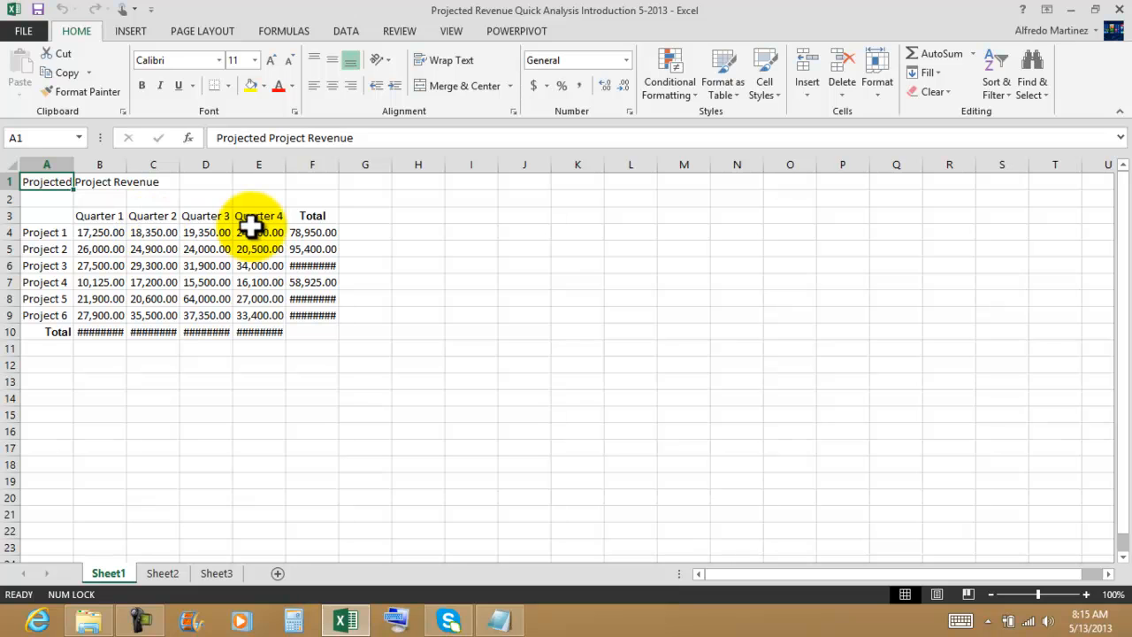
{"action": "double_click", "coordinate": [126, 165]}
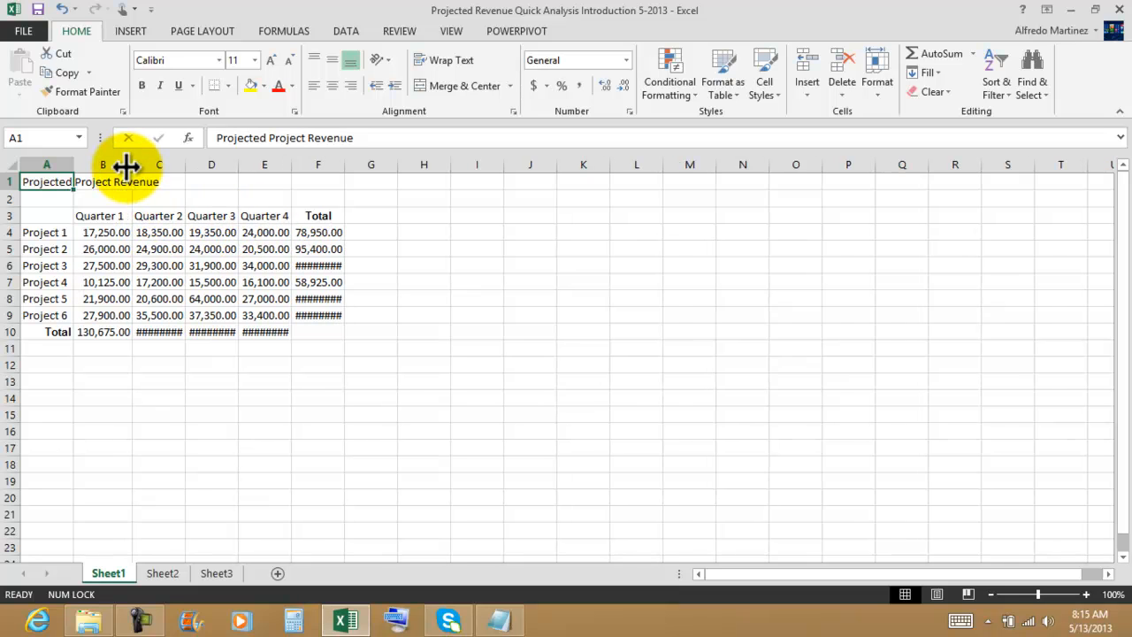
{"action": "double_click", "coordinate": [187, 163]}
{"action": "double_click", "coordinate": [243, 164]}
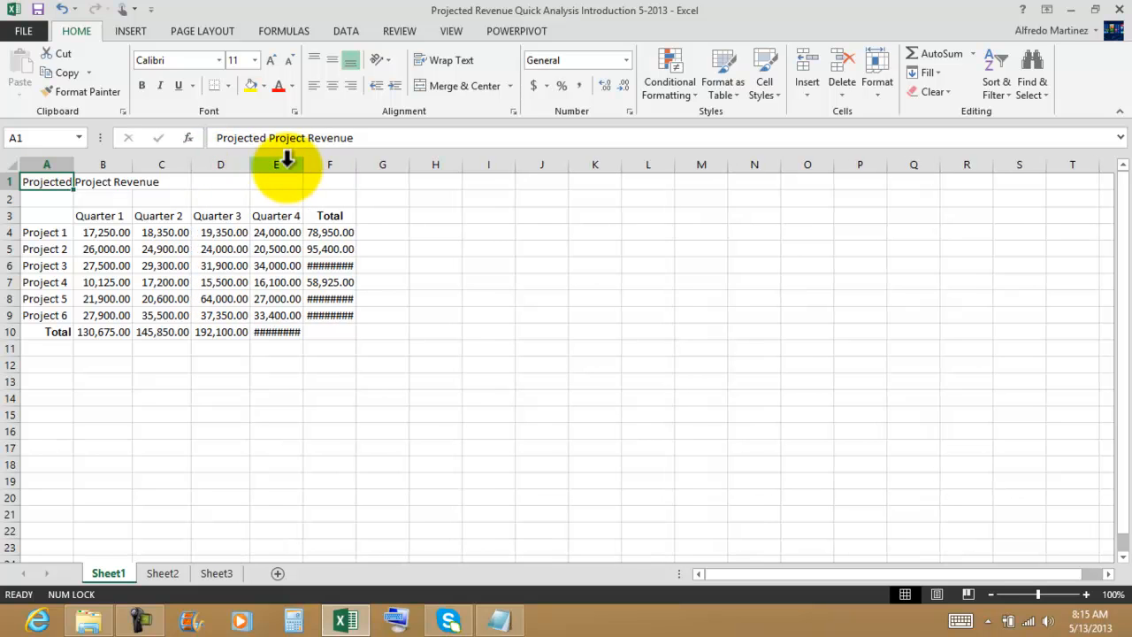
{"action": "double_click", "coordinate": [301, 165]}
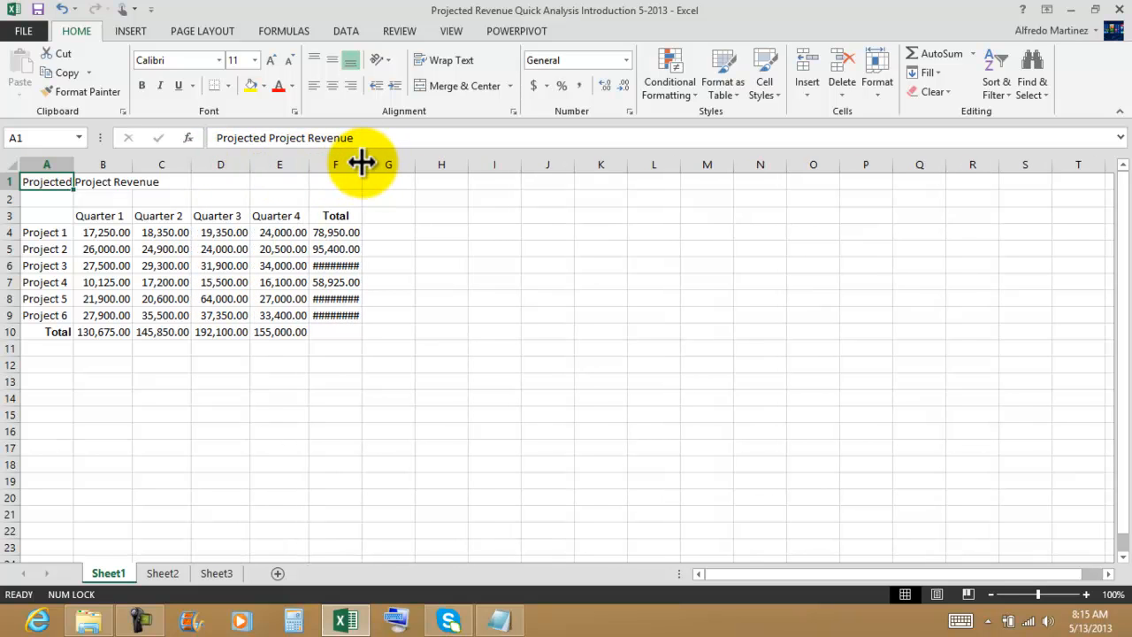
{"action": "double_click", "coordinate": [360, 163]}
Step: Clear the project totals in F4:F9 and the quarter totals in B10:E10, and save the workbook
{"action": "left_click_drag", "start_coordinate": [341, 232], "coordinate": [345, 315]}
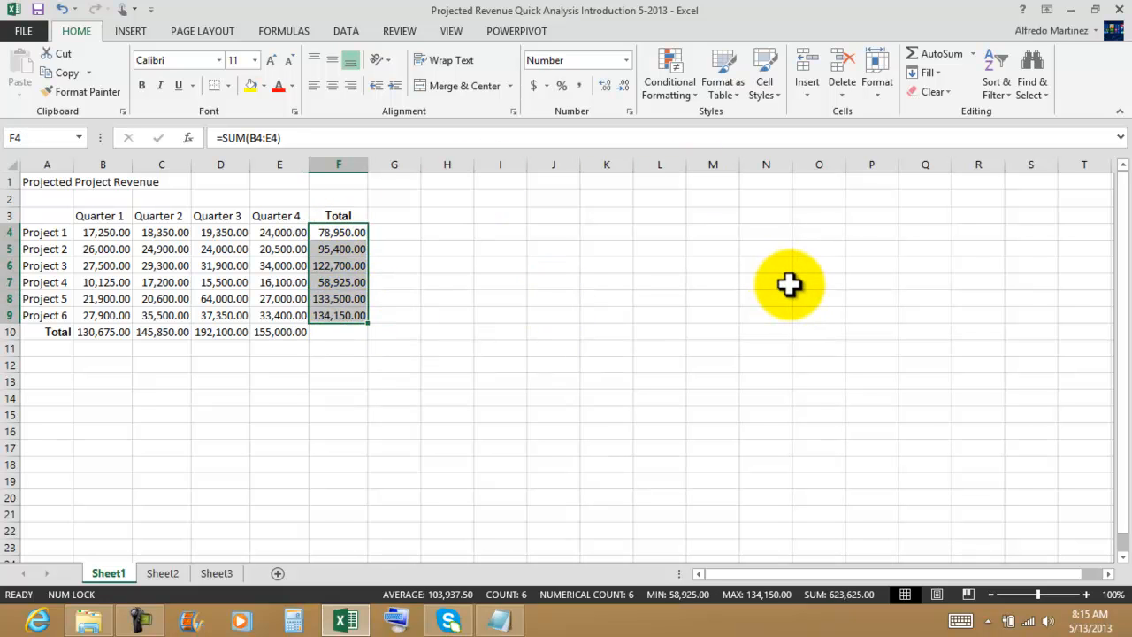
{"action": "key", "text": "Delete"}
{"action": "left_click_drag", "start_coordinate": [101, 332], "coordinate": [265, 336]}
{"action": "key", "text": "Delete"}
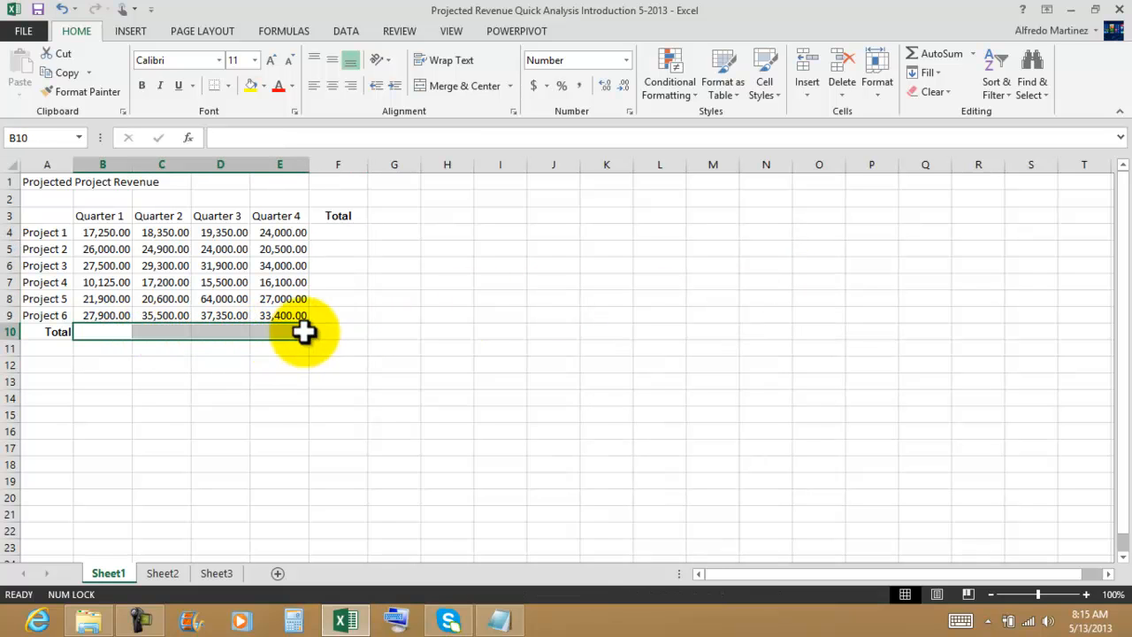
{"action": "left_click", "coordinate": [427, 397]}
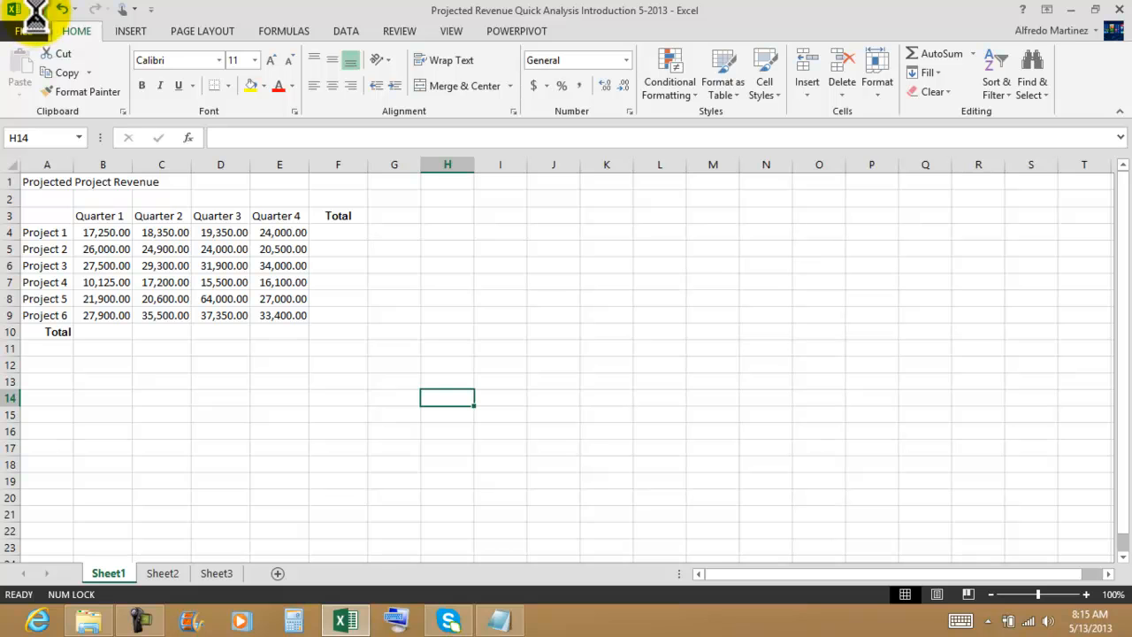
{"action": "left_click", "coordinate": [295, 394]}
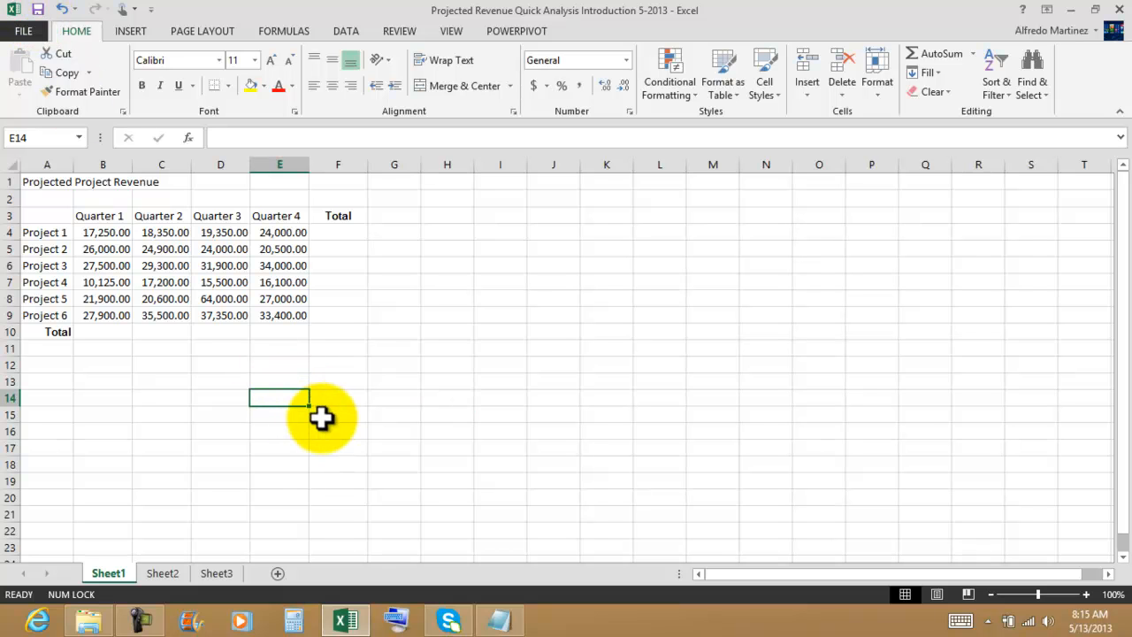
Step: Examine the Quick Analysis options for A3:E9, covering formatting, charts, totals, tables and sparklines, without applying any
{"action": "left_click", "coordinate": [56, 218]}
{"action": "left_click_drag", "start_coordinate": [57, 219], "coordinate": [270, 307]}
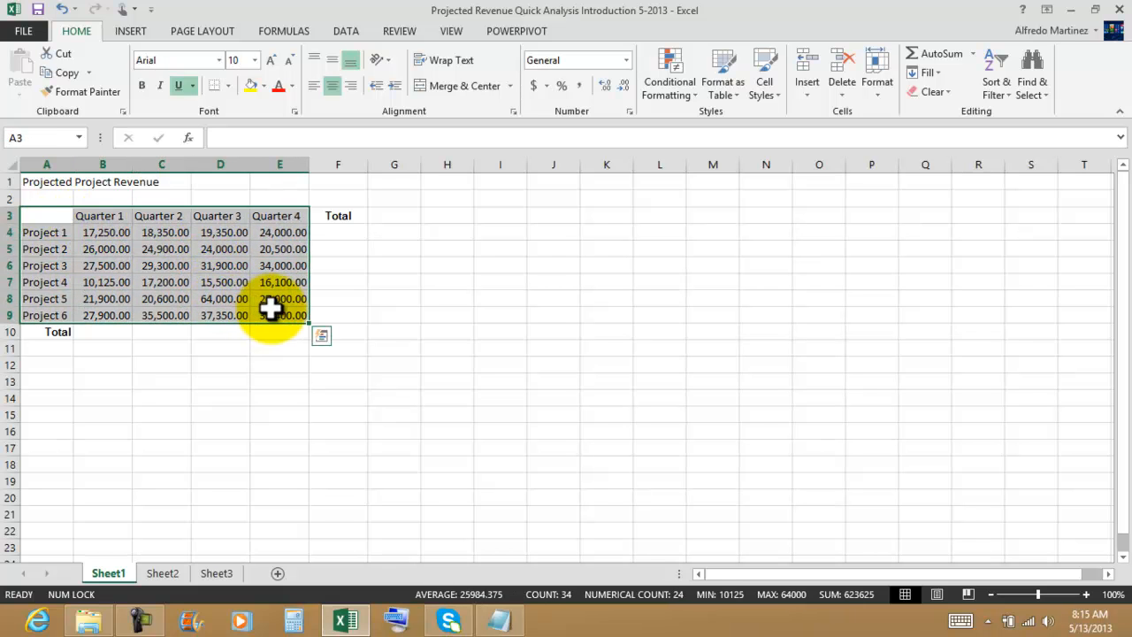
{"action": "left_click", "coordinate": [322, 339]}
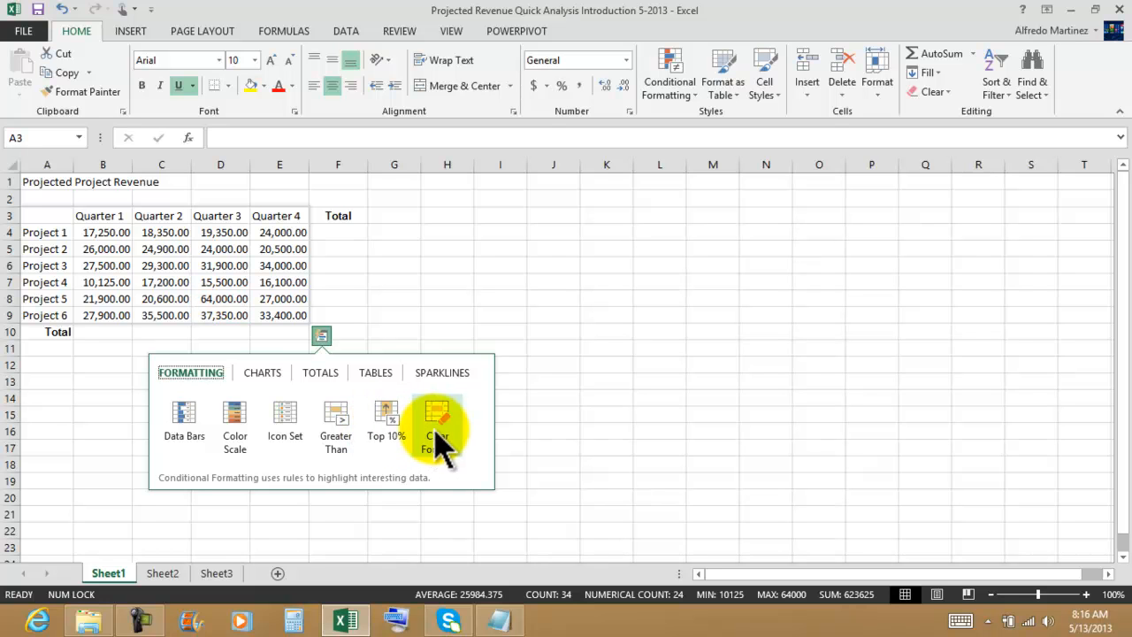
{"action": "left_click", "coordinate": [268, 375]}
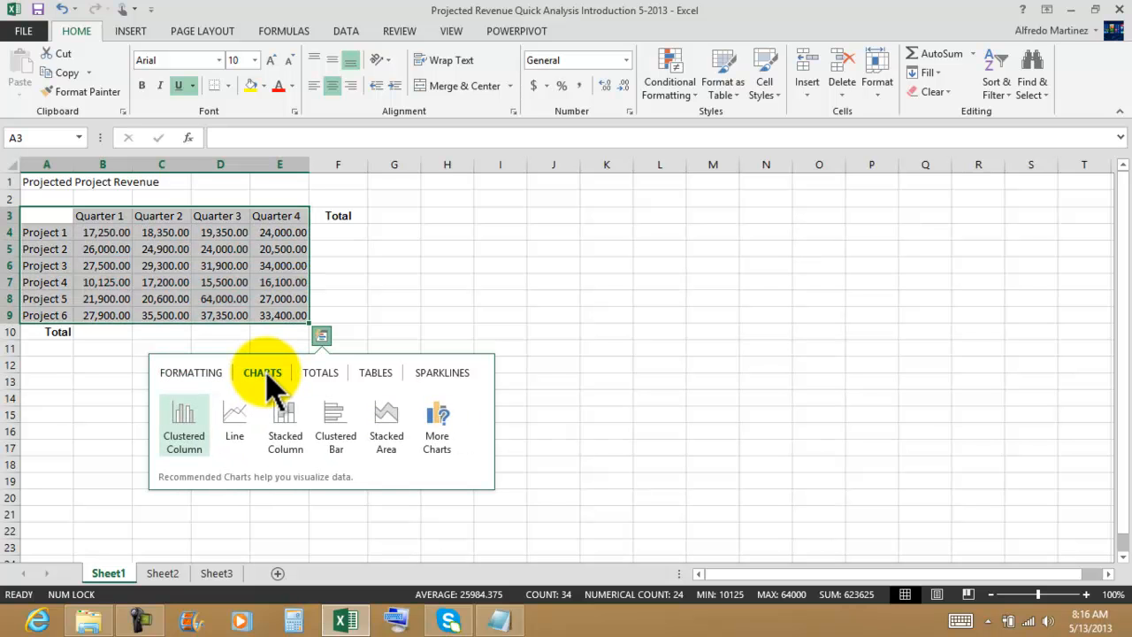
{"action": "mouse_move", "coordinate": [181, 432]}
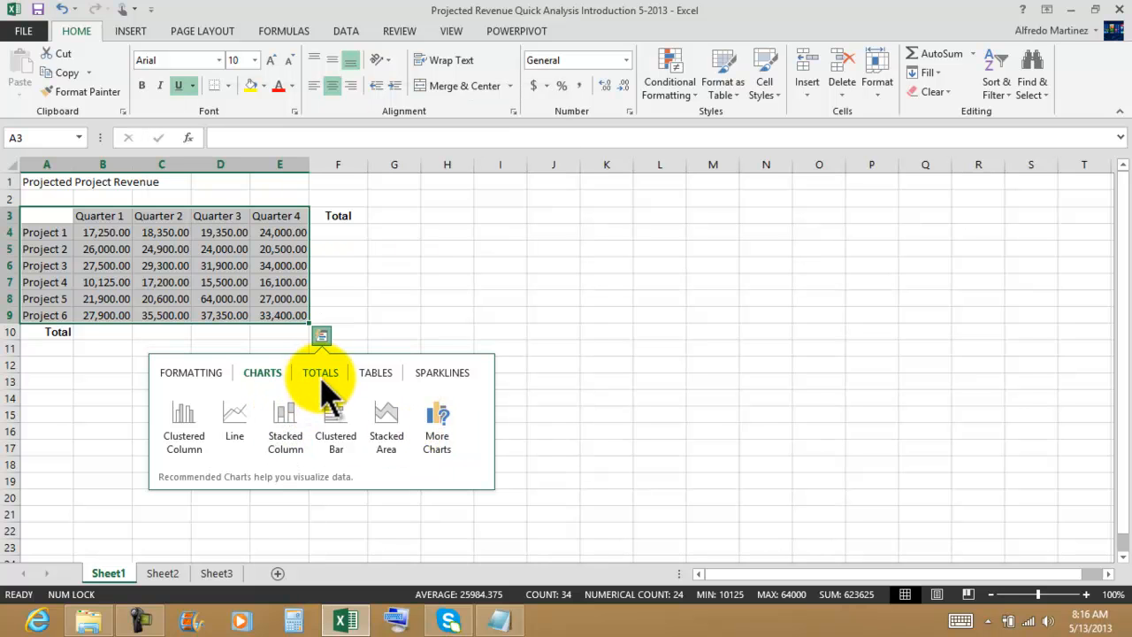
{"action": "left_click", "coordinate": [320, 372]}
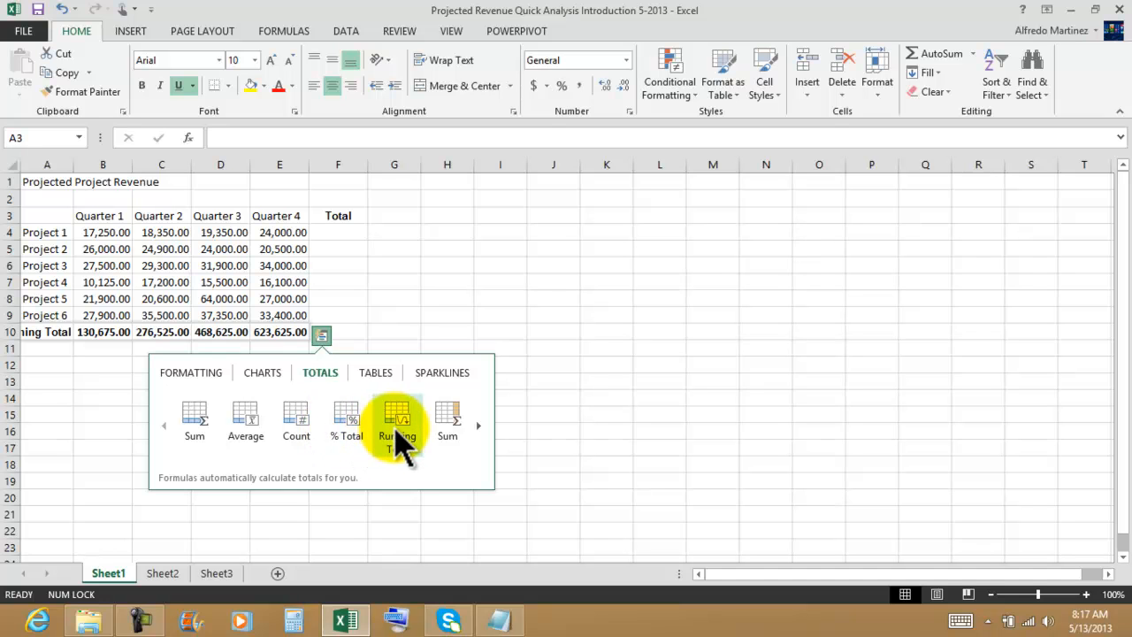
{"action": "left_click", "coordinate": [479, 427]}
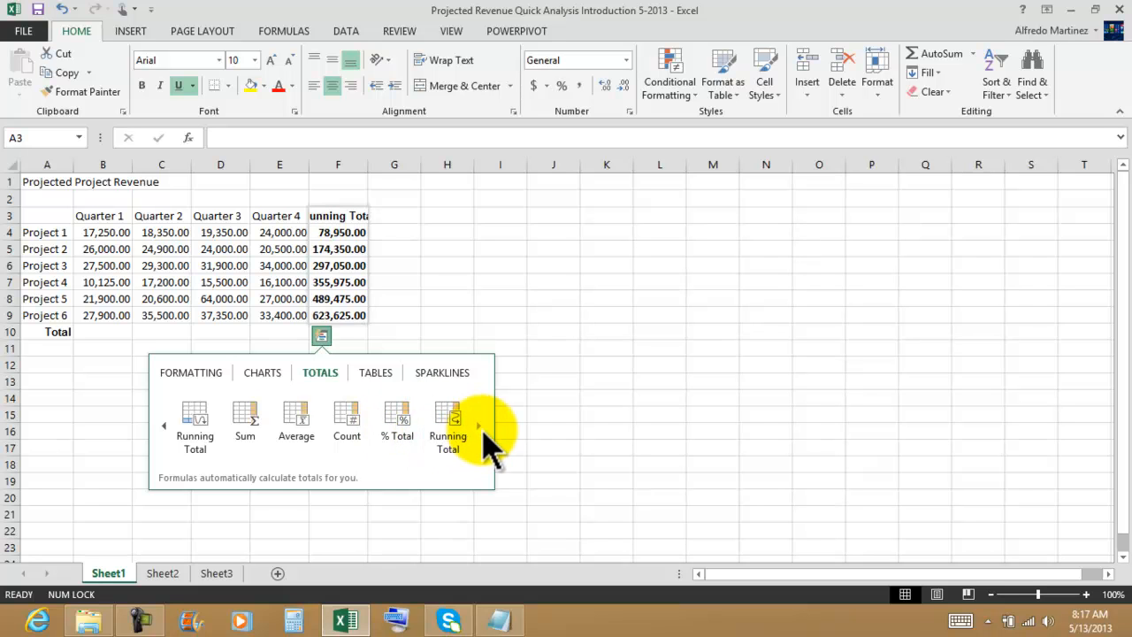
{"action": "left_click", "coordinate": [375, 372]}
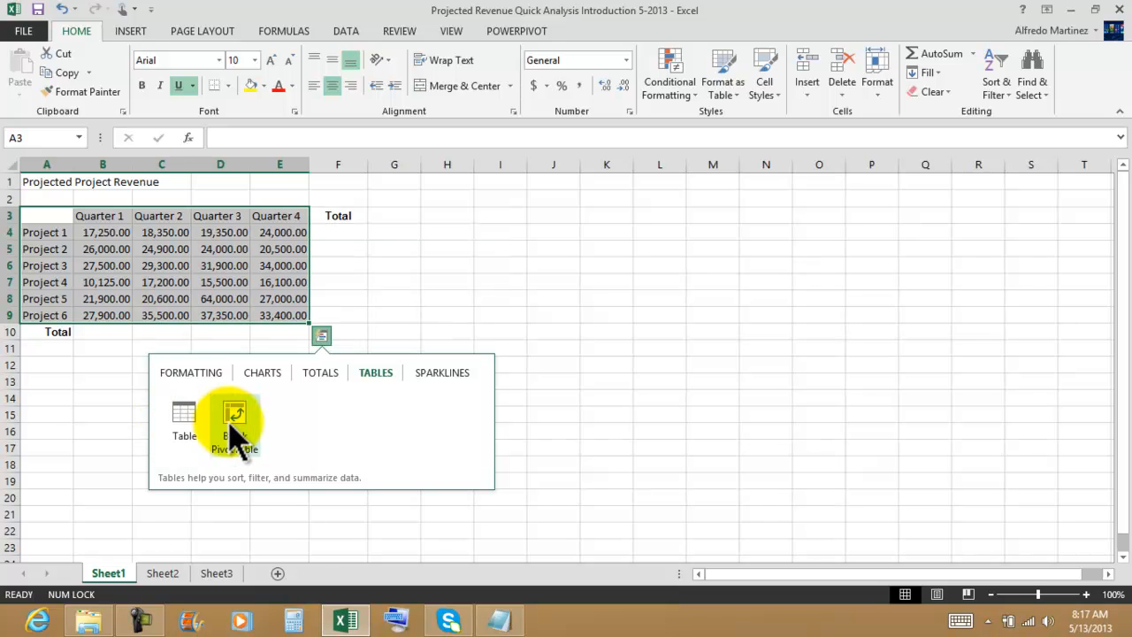
{"action": "left_click", "coordinate": [437, 375]}
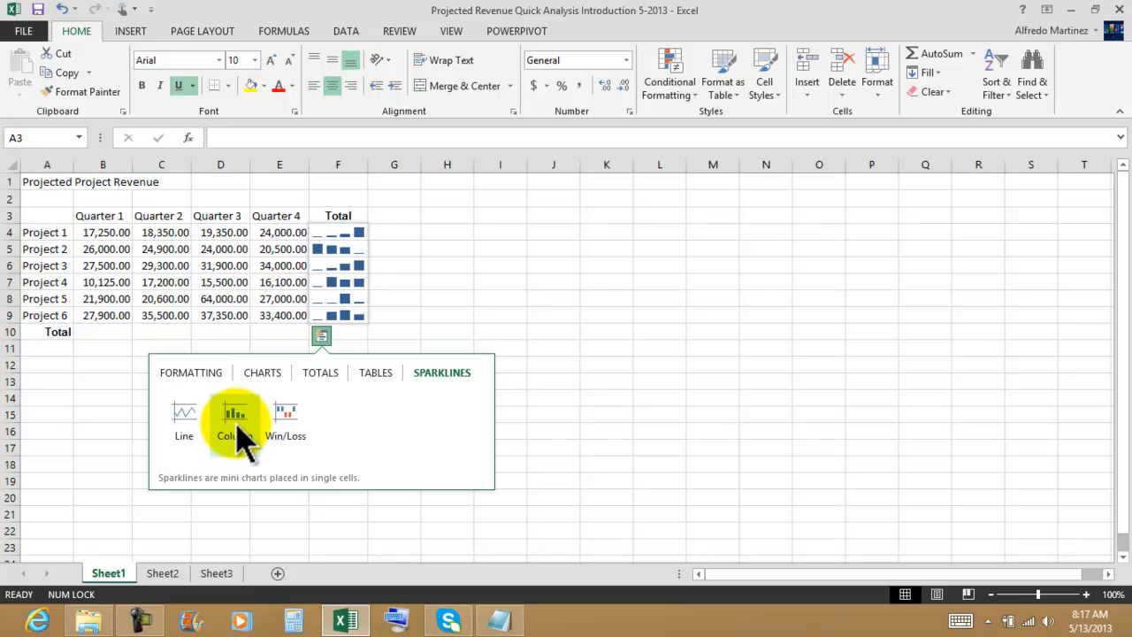
{"action": "left_click", "coordinate": [670, 317]}
{"action": "left_click", "coordinate": [460, 381]}
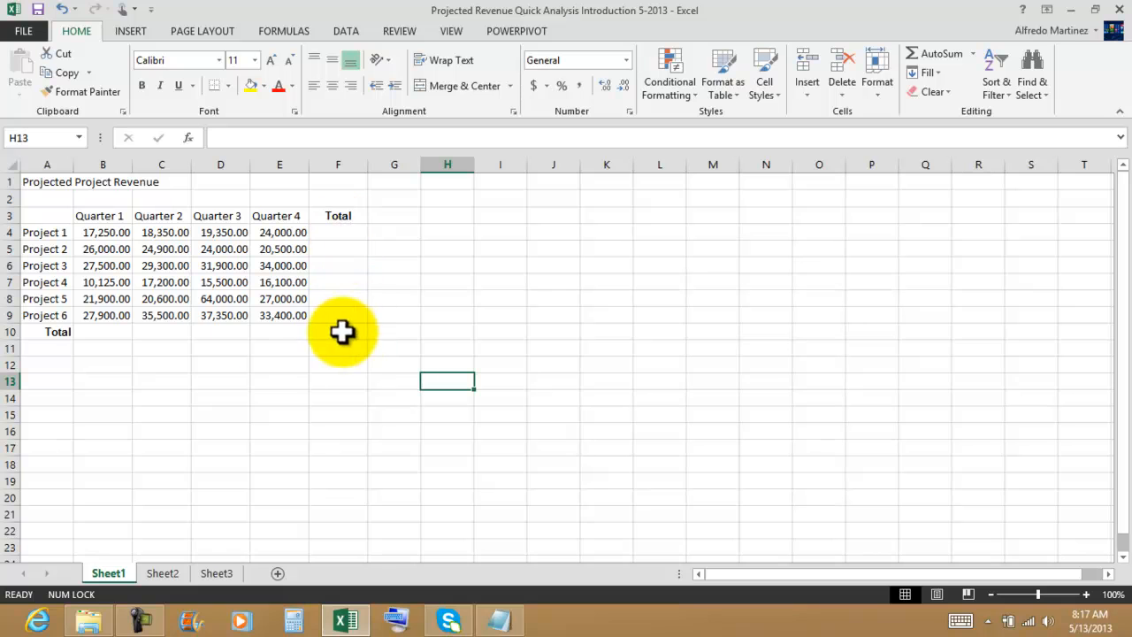
Step: Copy the revenue table A3:F10, including its empty Total row and column, and paste it at H3
{"action": "left_click_drag", "start_coordinate": [47, 216], "coordinate": [311, 331]}
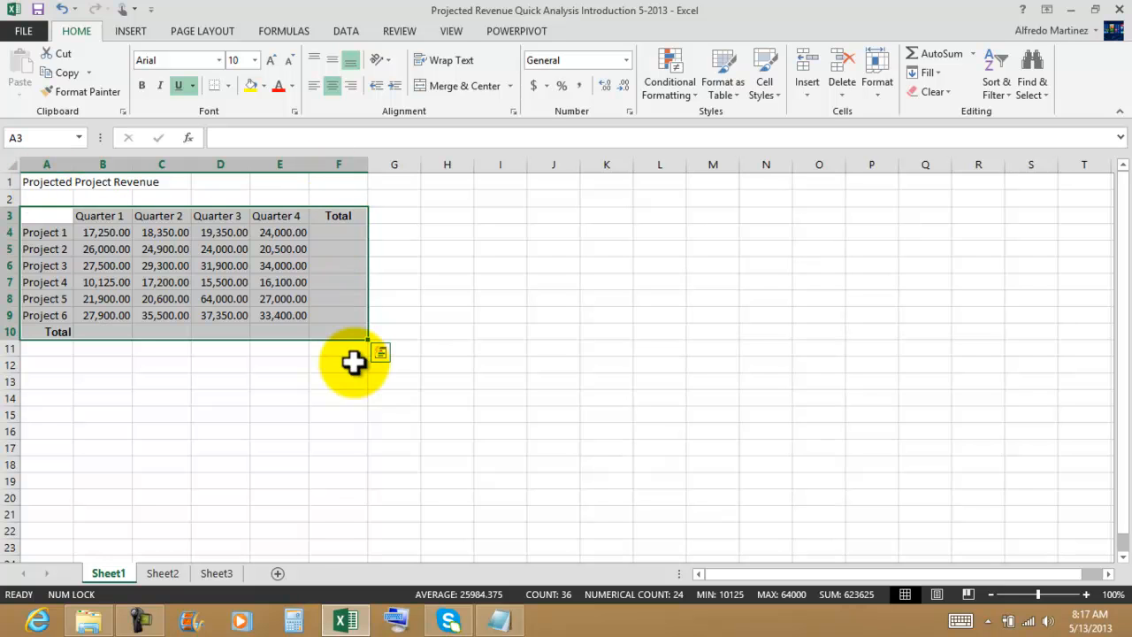
{"action": "left_click", "coordinate": [63, 73]}
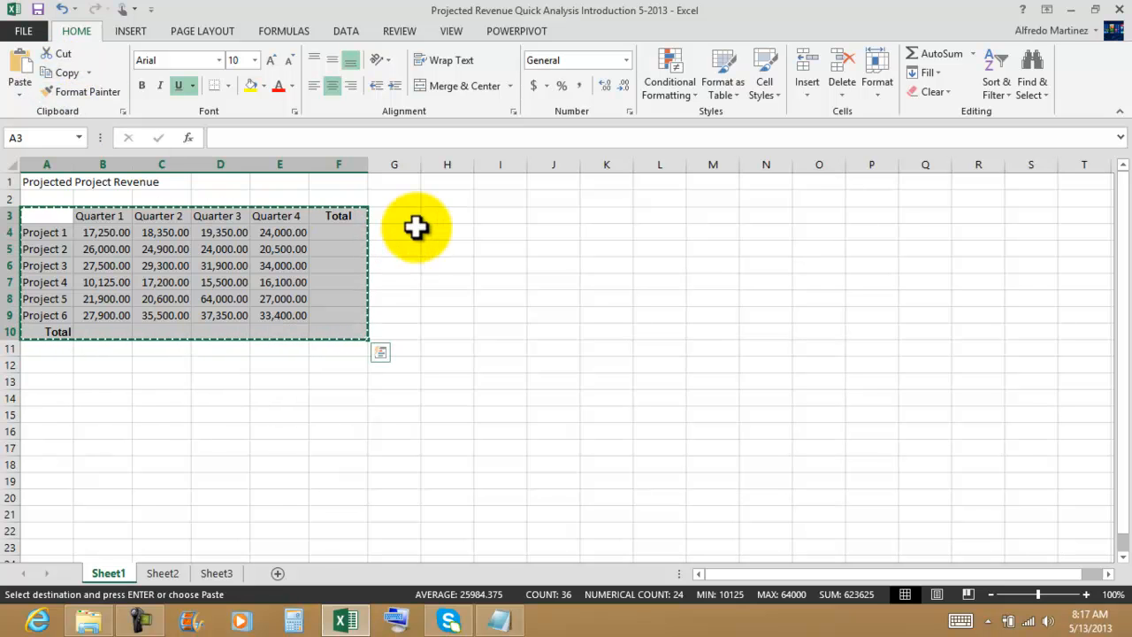
{"action": "left_click", "coordinate": [443, 215]}
{"action": "left_click", "coordinate": [19, 64]}
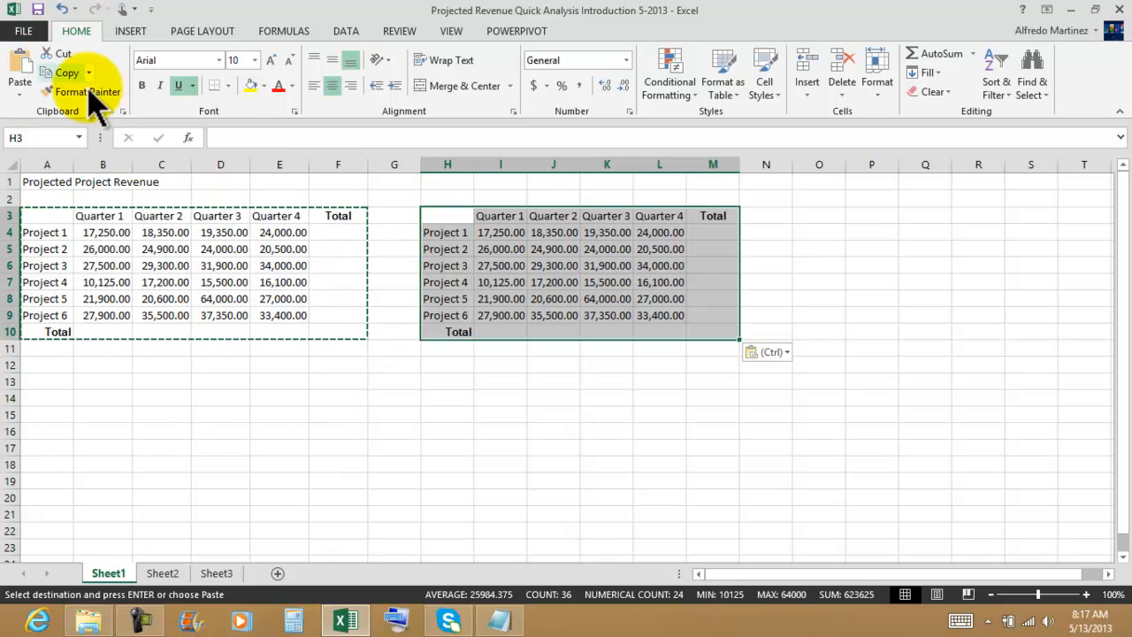
Step: Paste further copies of the revenue table at O3, A12, H12 and O12, and clear the copy marquee
{"action": "left_click", "coordinate": [805, 214]}
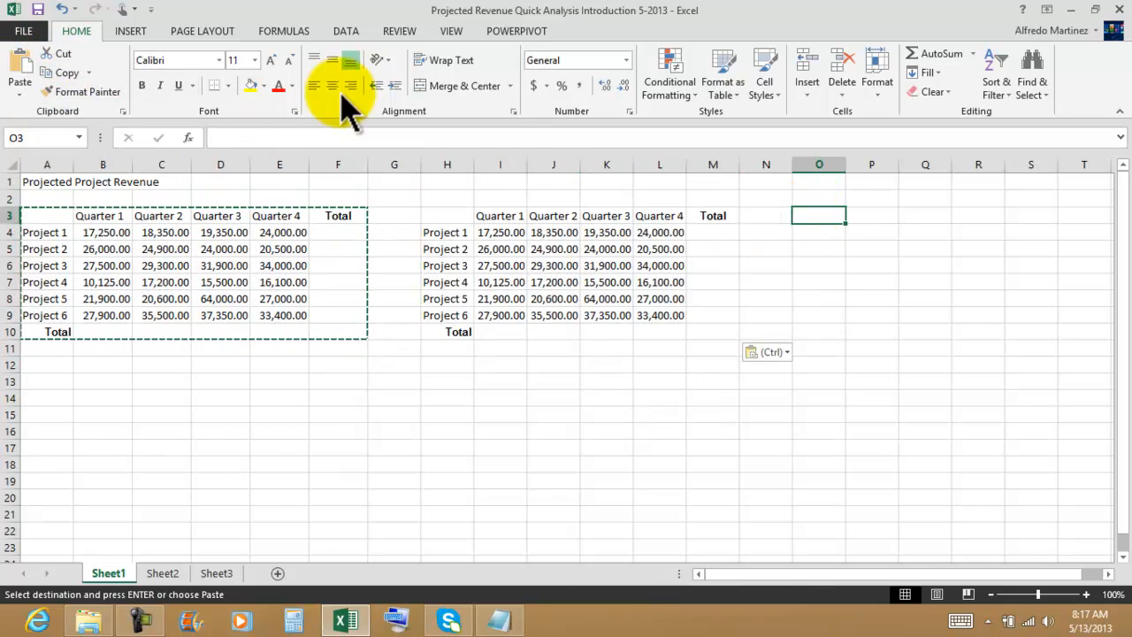
{"action": "left_click", "coordinate": [27, 69]}
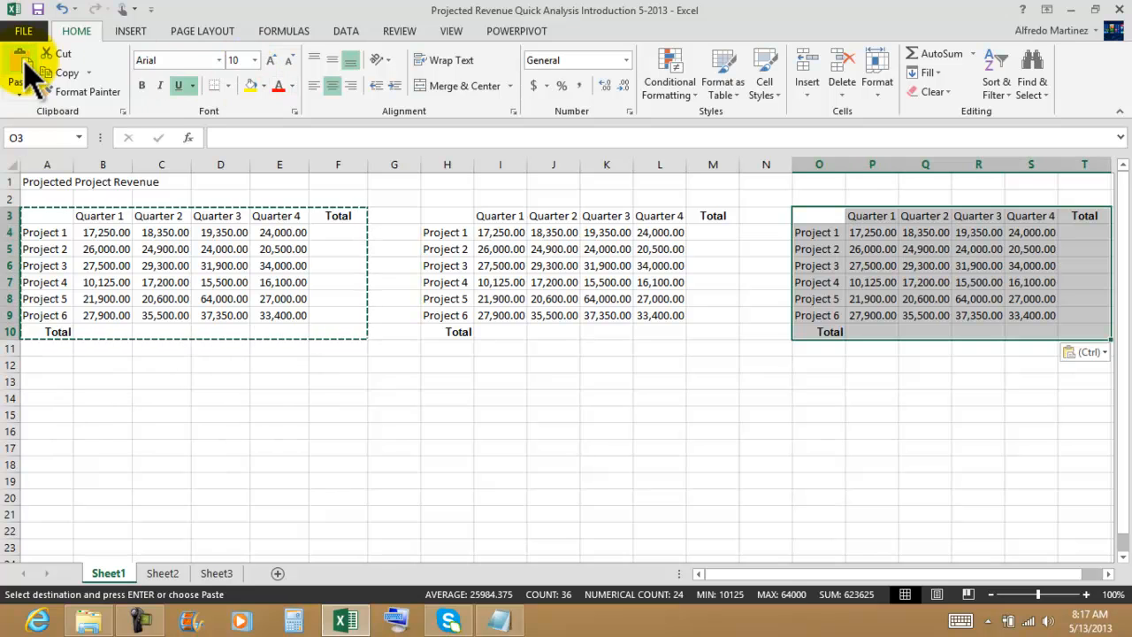
{"action": "left_click", "coordinate": [44, 367]}
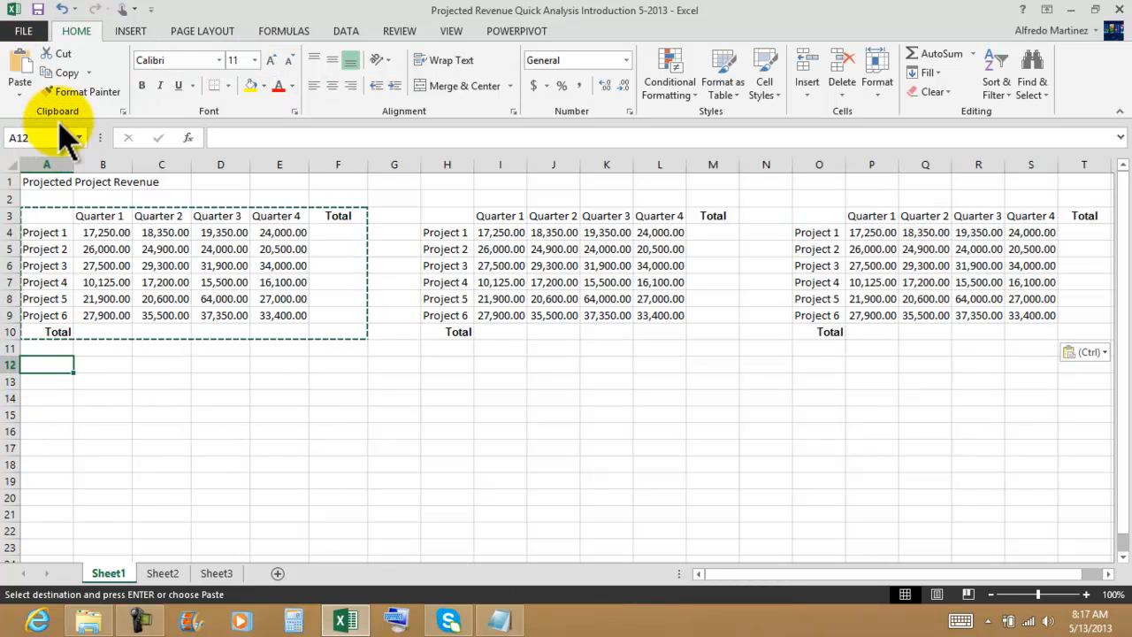
{"action": "left_click", "coordinate": [20, 55]}
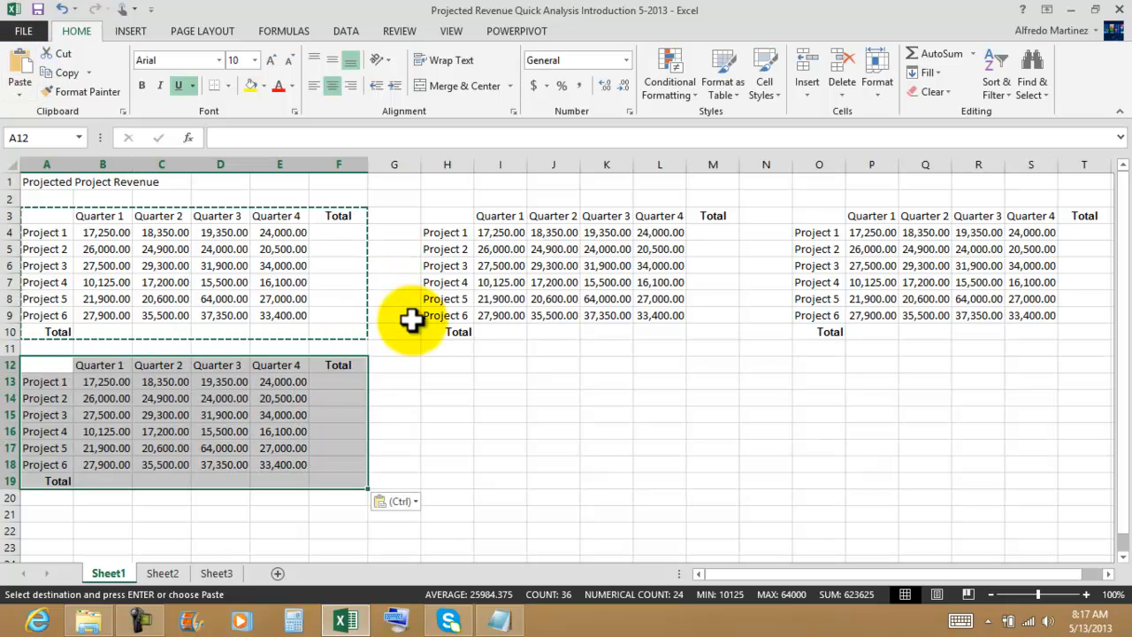
{"action": "left_click", "coordinate": [453, 364]}
{"action": "left_click", "coordinate": [20, 62]}
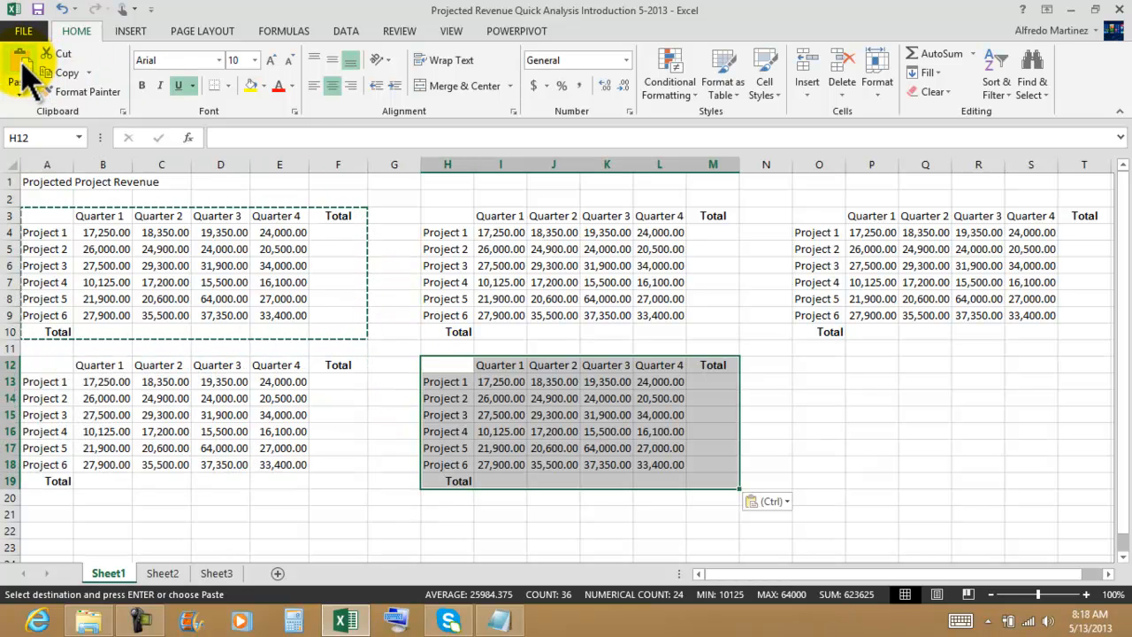
{"action": "left_click", "coordinate": [821, 366]}
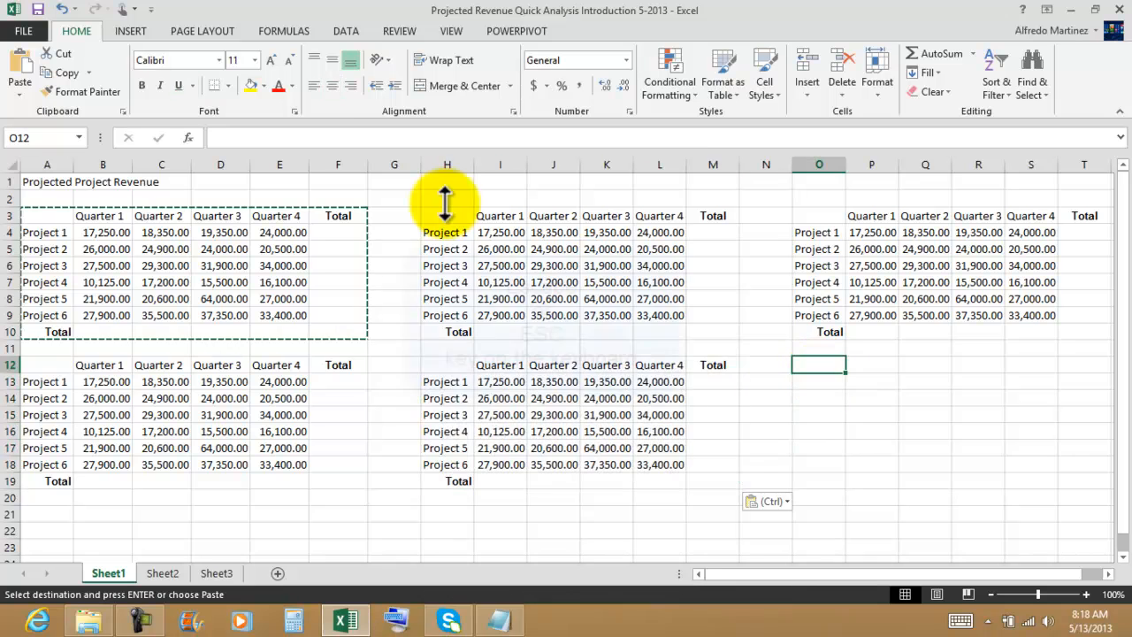
{"action": "left_click", "coordinate": [20, 66]}
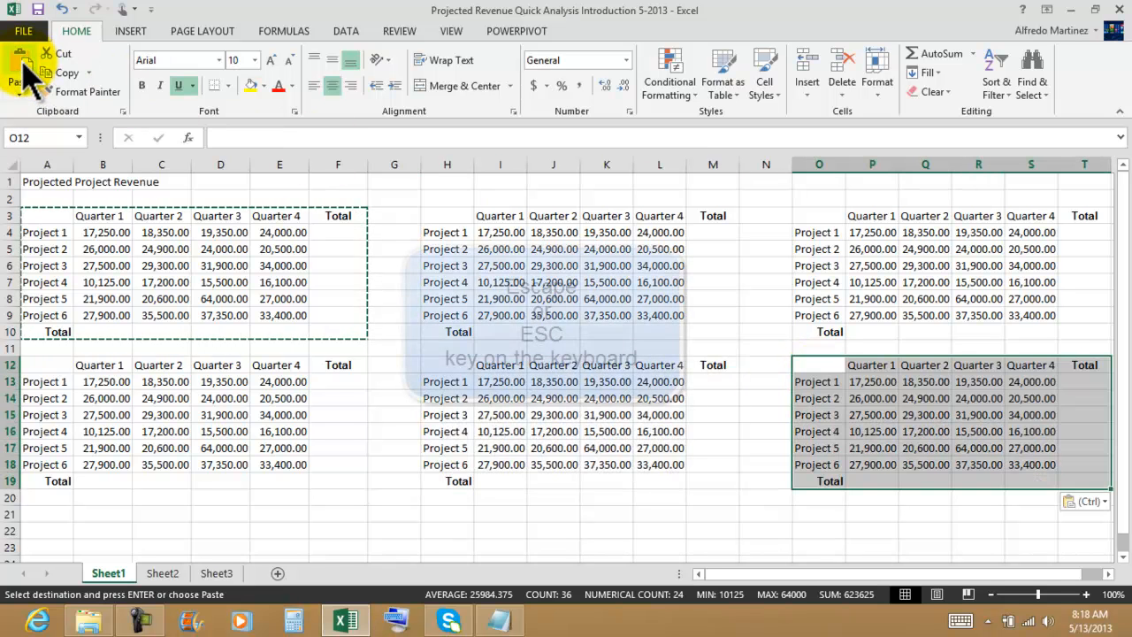
{"action": "left_click", "coordinate": [539, 529]}
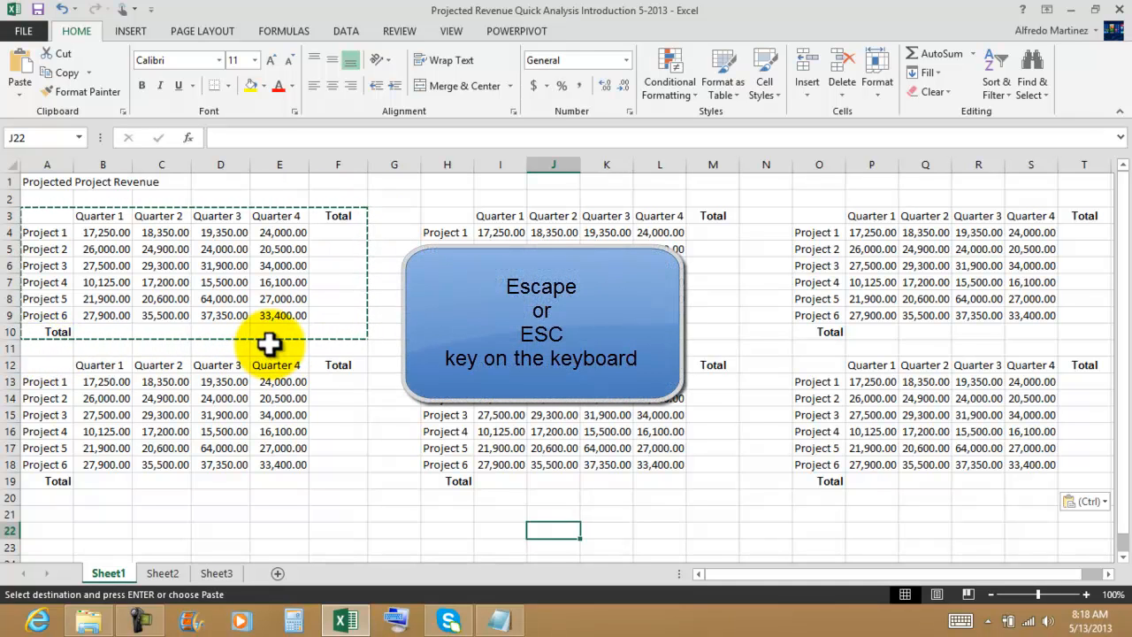
{"action": "key", "text": "Escape"}
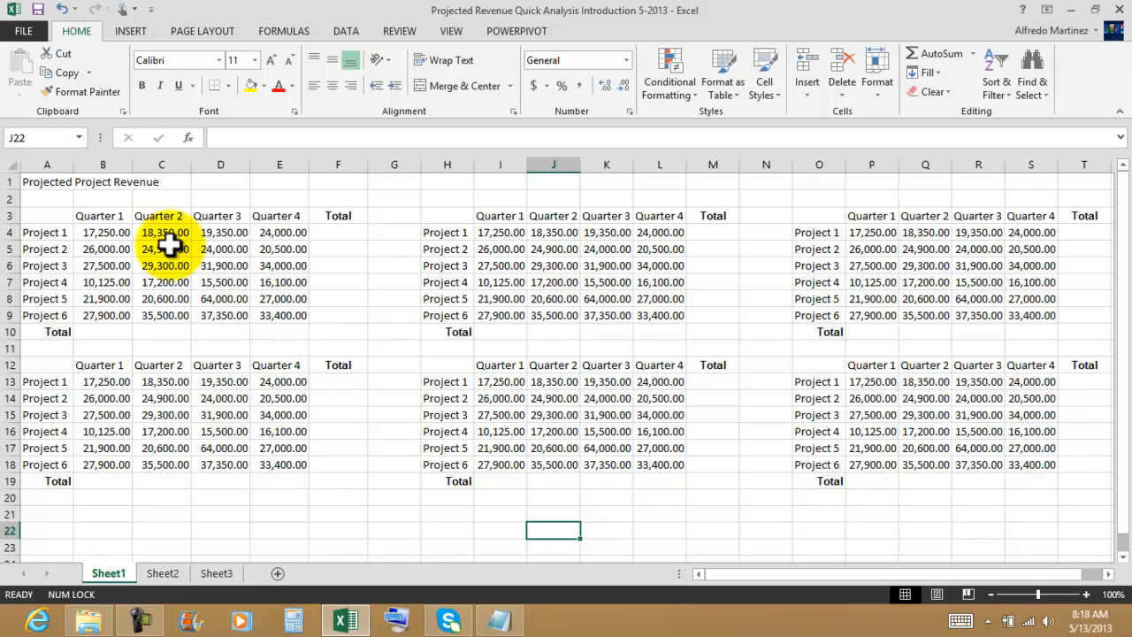
Step: Add column sums below the first revenue table A3:F10 using the Quick Analysis Sum total
{"action": "left_click", "coordinate": [62, 216]}
{"action": "left_click", "coordinate": [283, 316]}
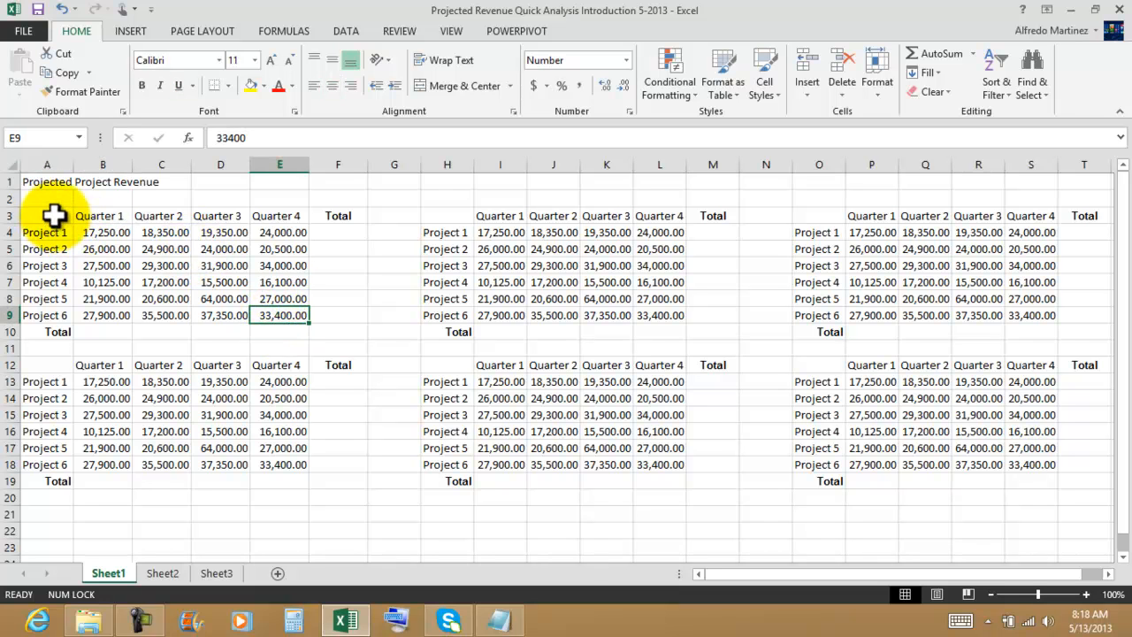
{"action": "left_click_drag", "start_coordinate": [53, 215], "coordinate": [322, 331]}
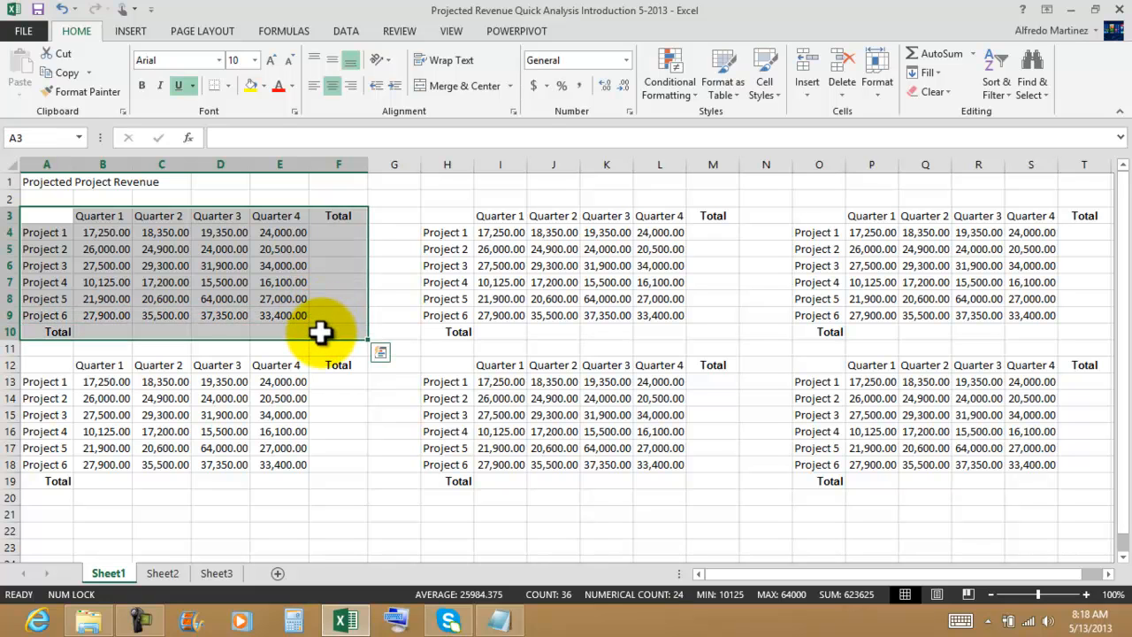
{"action": "left_click", "coordinate": [387, 359]}
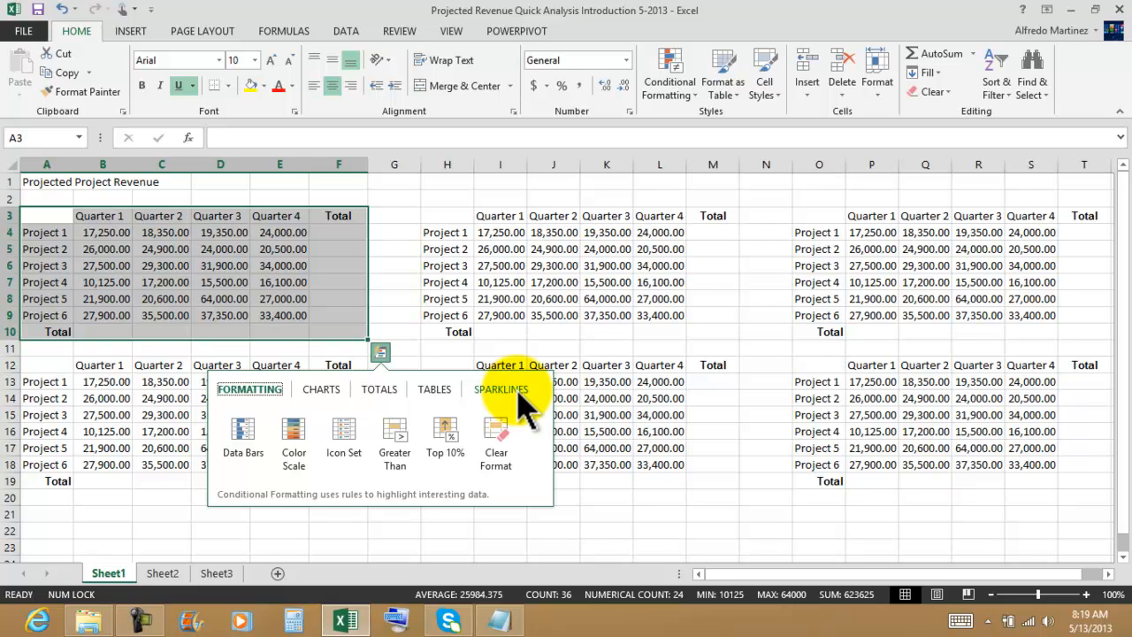
{"action": "left_click", "coordinate": [390, 389]}
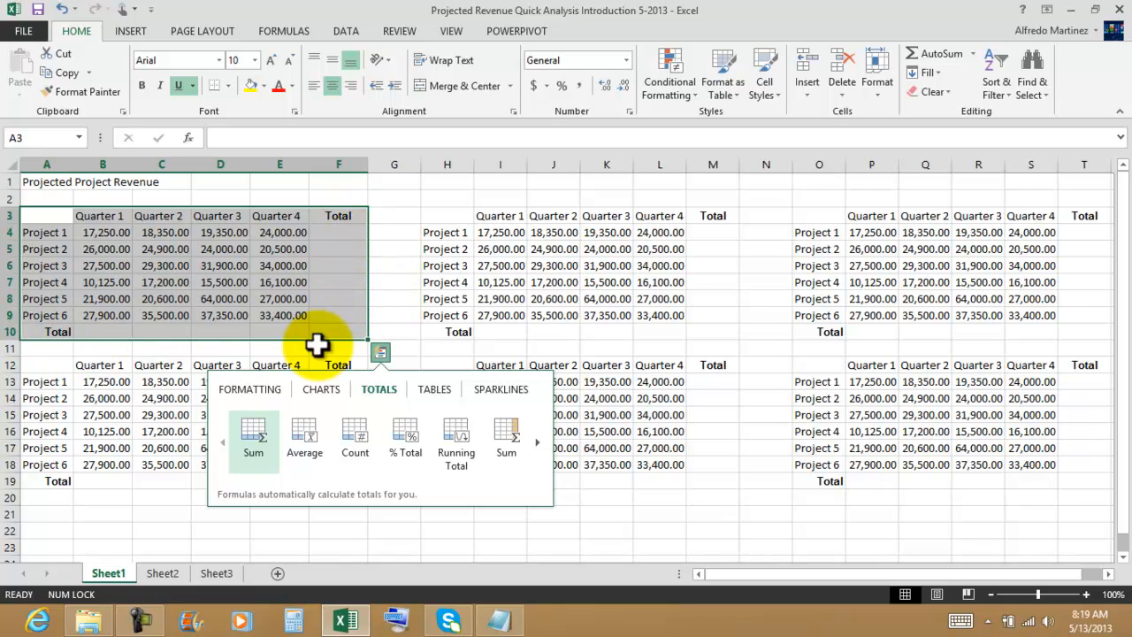
{"action": "left_click", "coordinate": [253, 432]}
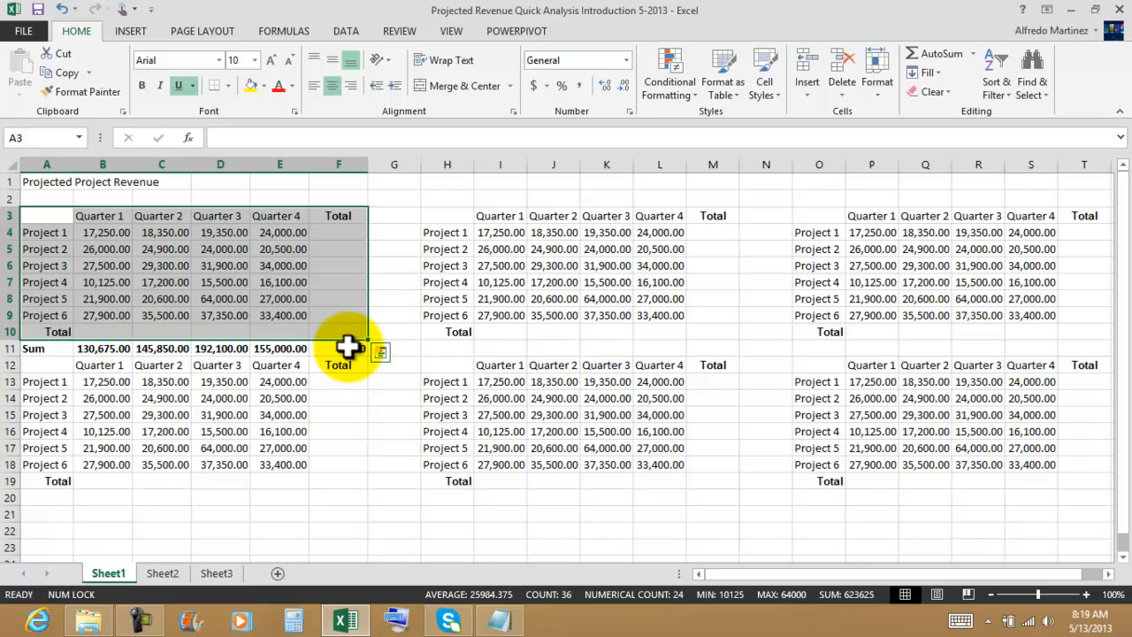
Step: Inspect the sum formulas in A11:F11 and undo the Quick Analysis sums
{"action": "left_click", "coordinate": [98, 352]}
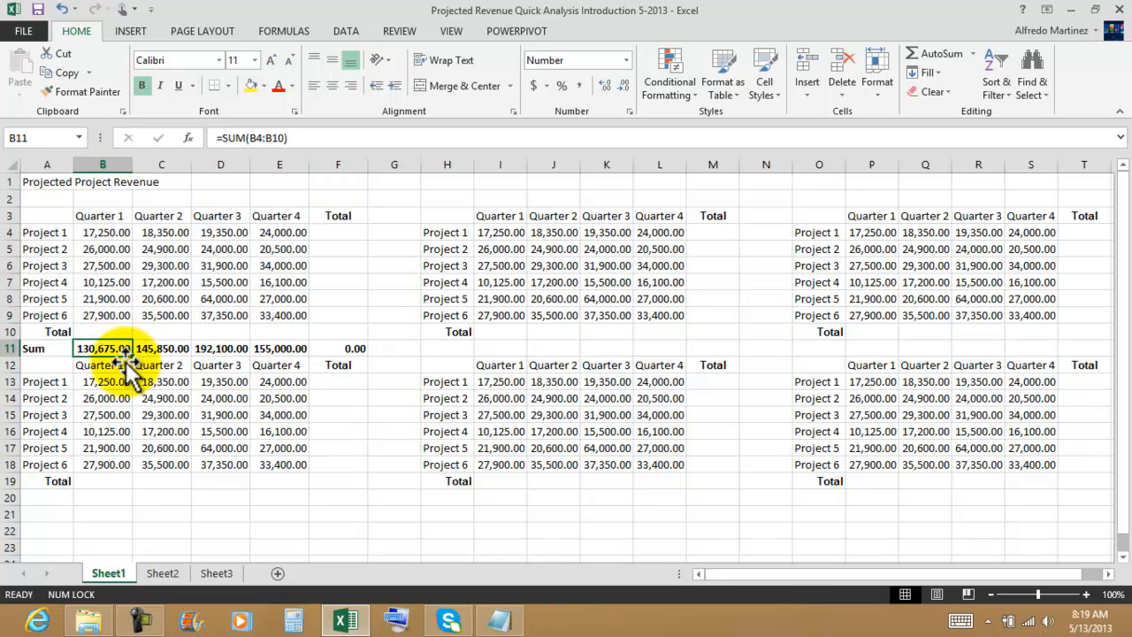
{"action": "left_click", "coordinate": [36, 351]}
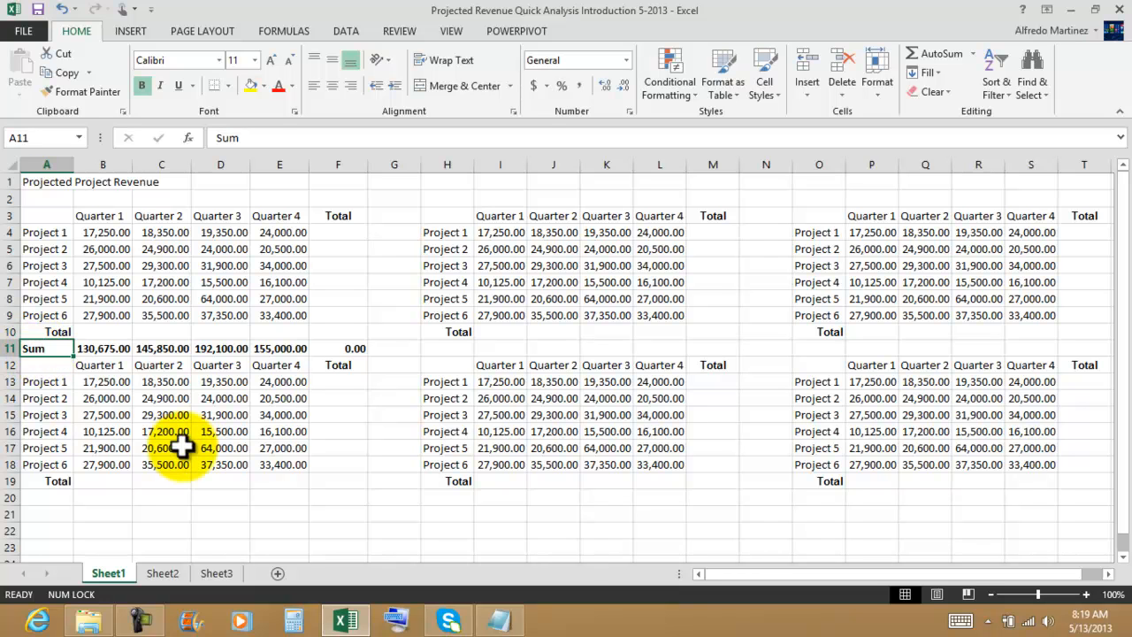
{"action": "left_click_drag", "start_coordinate": [119, 349], "coordinate": [266, 348]}
{"action": "left_click", "coordinate": [336, 348]}
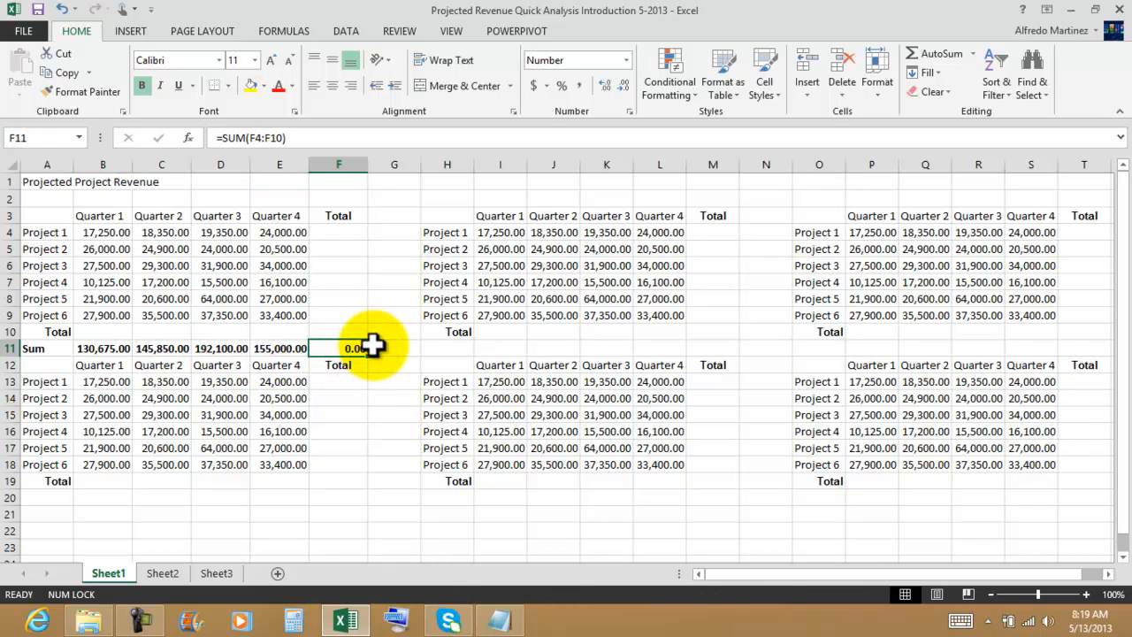
{"action": "left_click_drag", "start_coordinate": [97, 348], "coordinate": [299, 349]}
{"action": "left_click", "coordinate": [329, 370]}
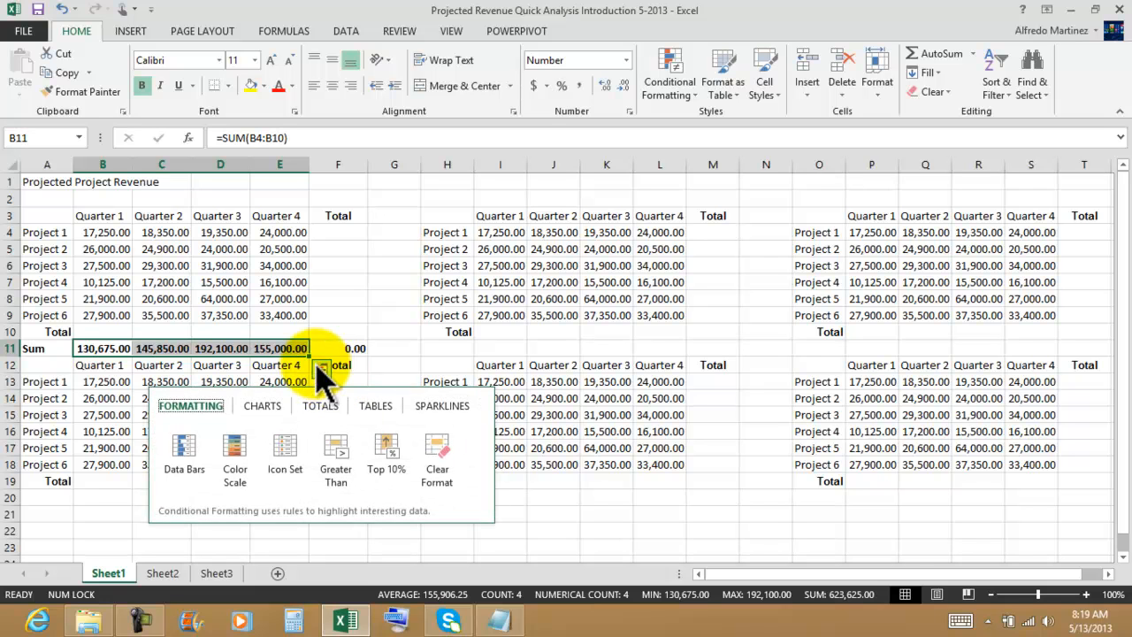
{"action": "left_click", "coordinate": [352, 305]}
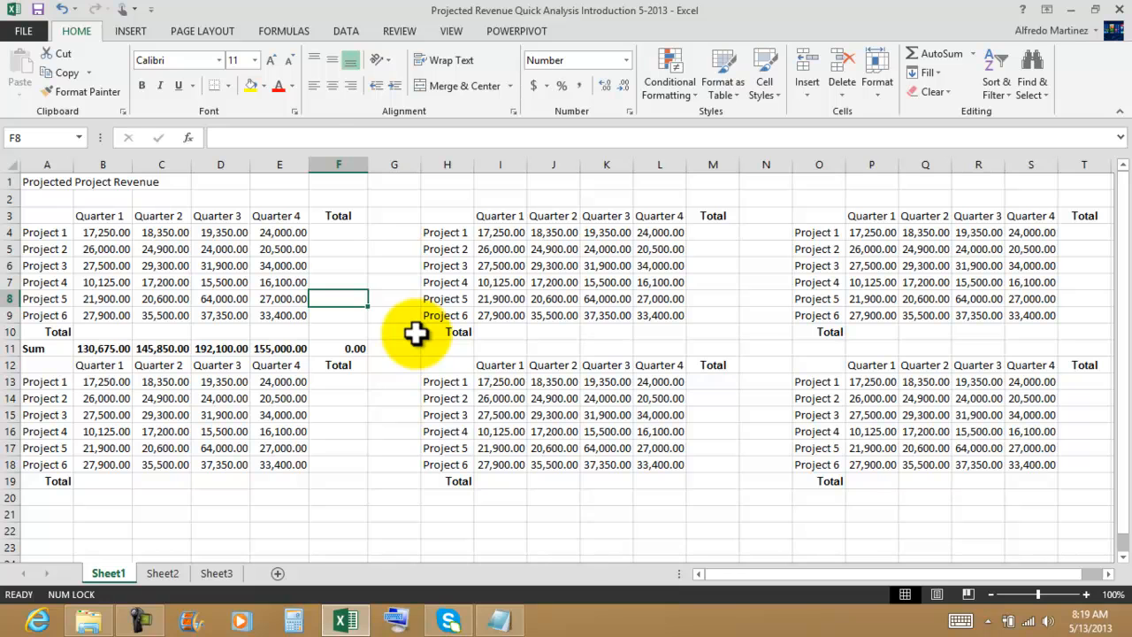
{"action": "left_click", "coordinate": [61, 9]}
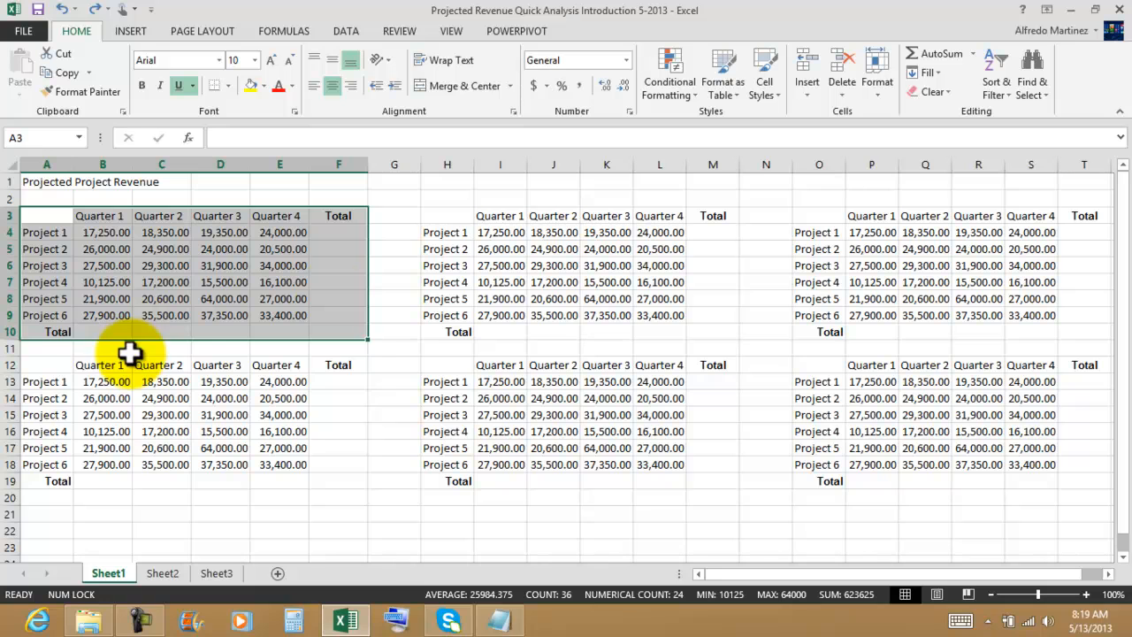
Step: Fill the project and quarter totals of the first table by applying AutoSum to B4:F10
{"action": "left_click", "coordinate": [933, 57]}
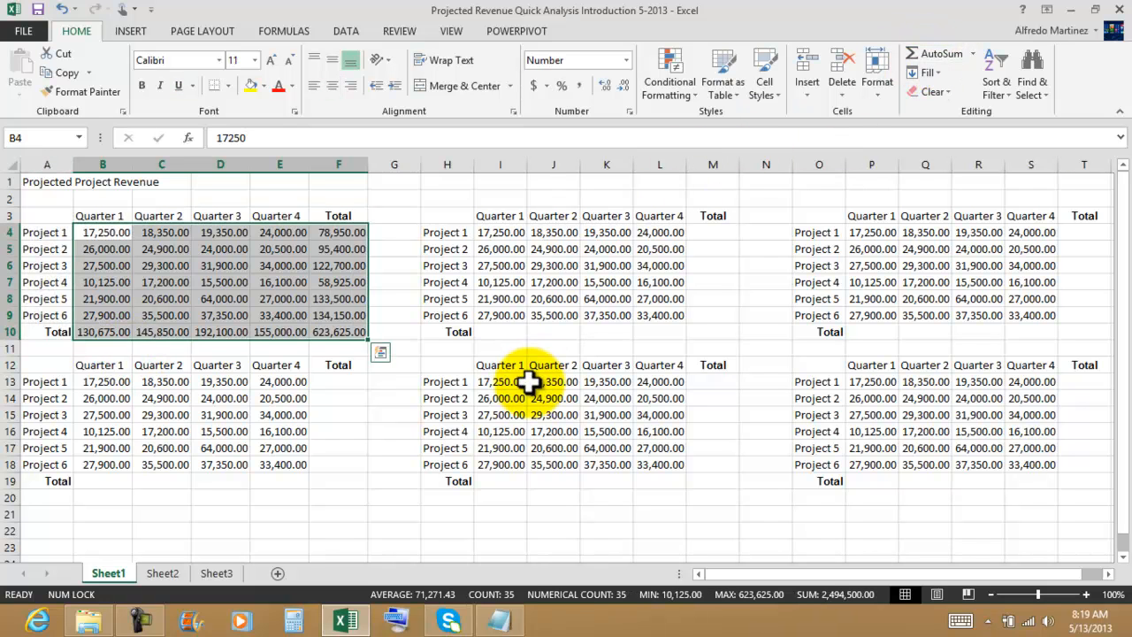
{"action": "left_click", "coordinate": [381, 353]}
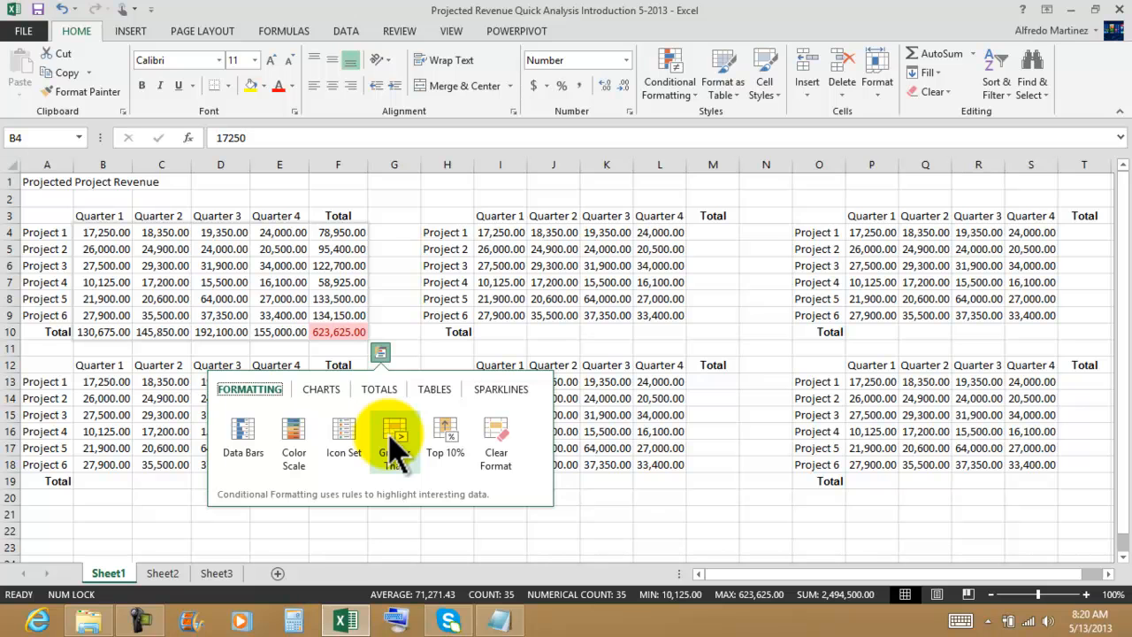
{"action": "left_click", "coordinate": [438, 198]}
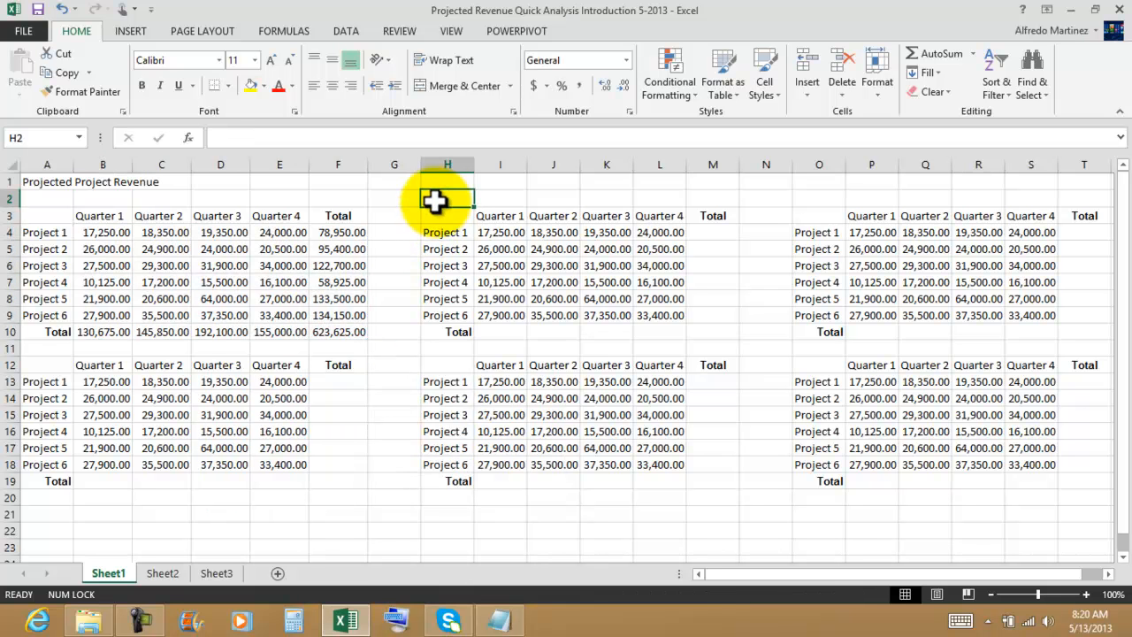
Step: Highlight values greater than 20000 in B4:E9 with Light Red Fill with Dark Red Text through Quick Analysis
{"action": "left_click_drag", "start_coordinate": [101, 232], "coordinate": [289, 316]}
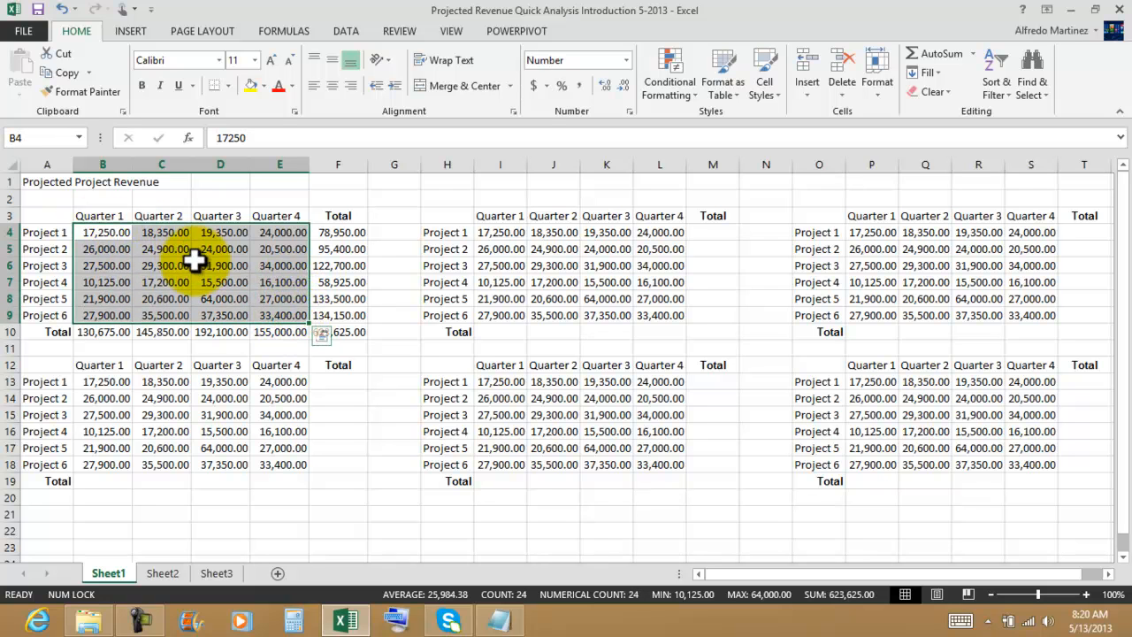
{"action": "left_click", "coordinate": [322, 334]}
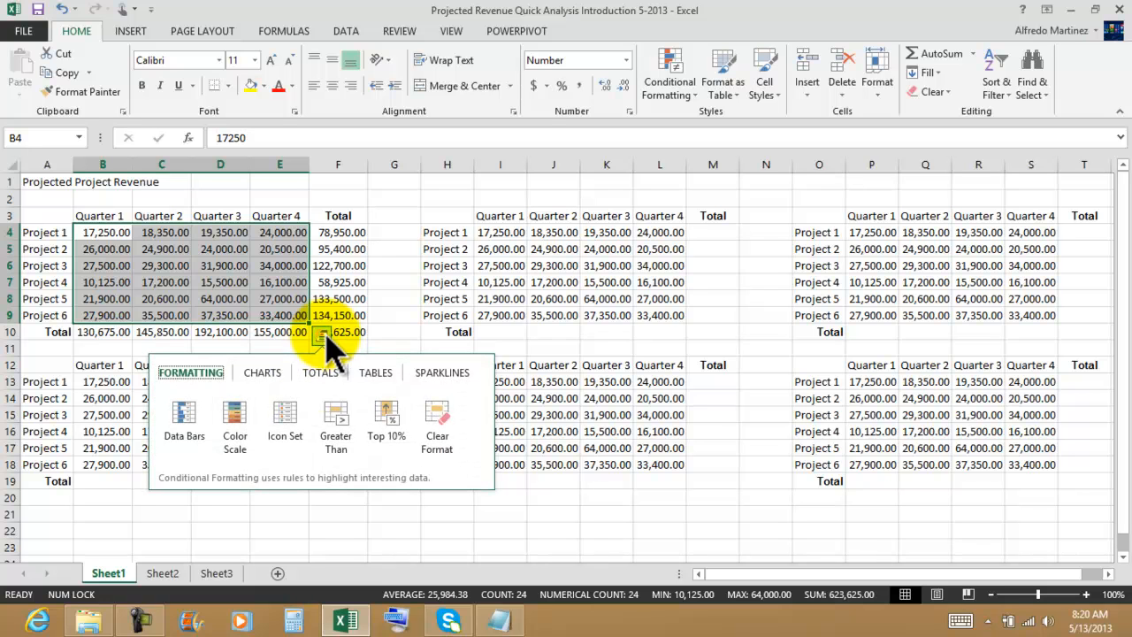
{"action": "left_click", "coordinate": [336, 423]}
{"action": "left_click_drag", "start_coordinate": [207, 178], "coordinate": [228, 62]}
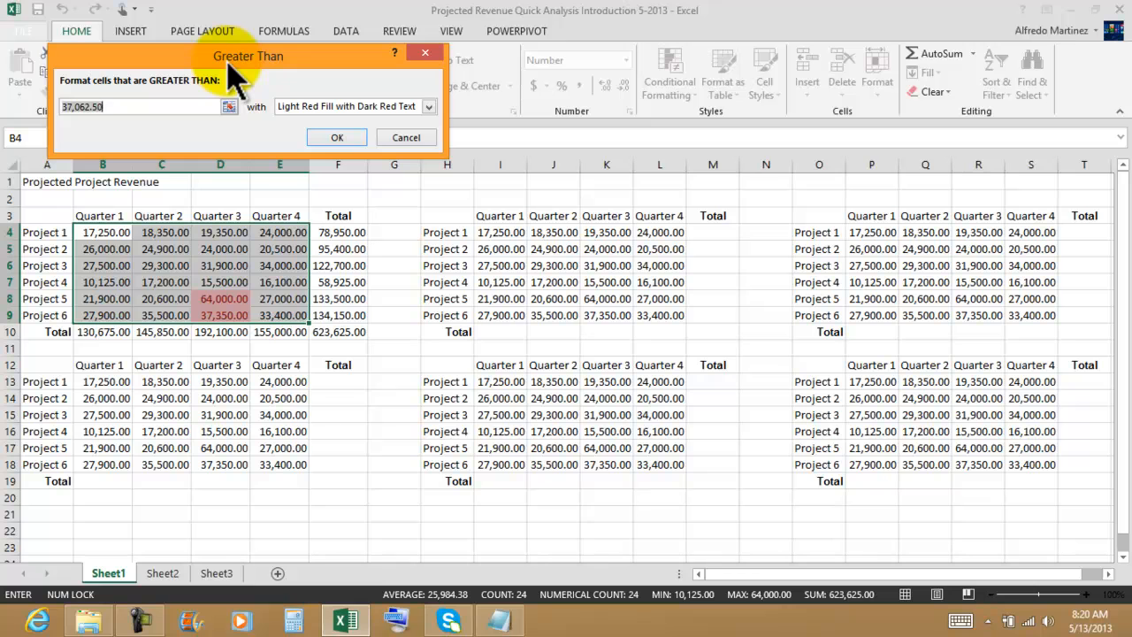
{"action": "type", "text": "200"}
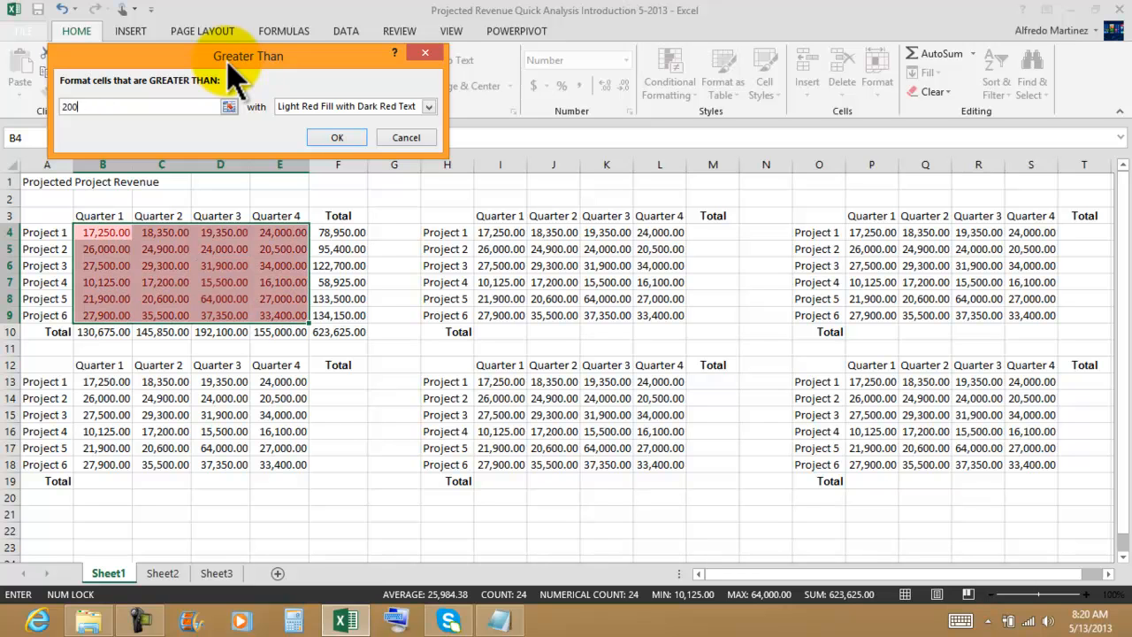
{"action": "type", "text": "00"}
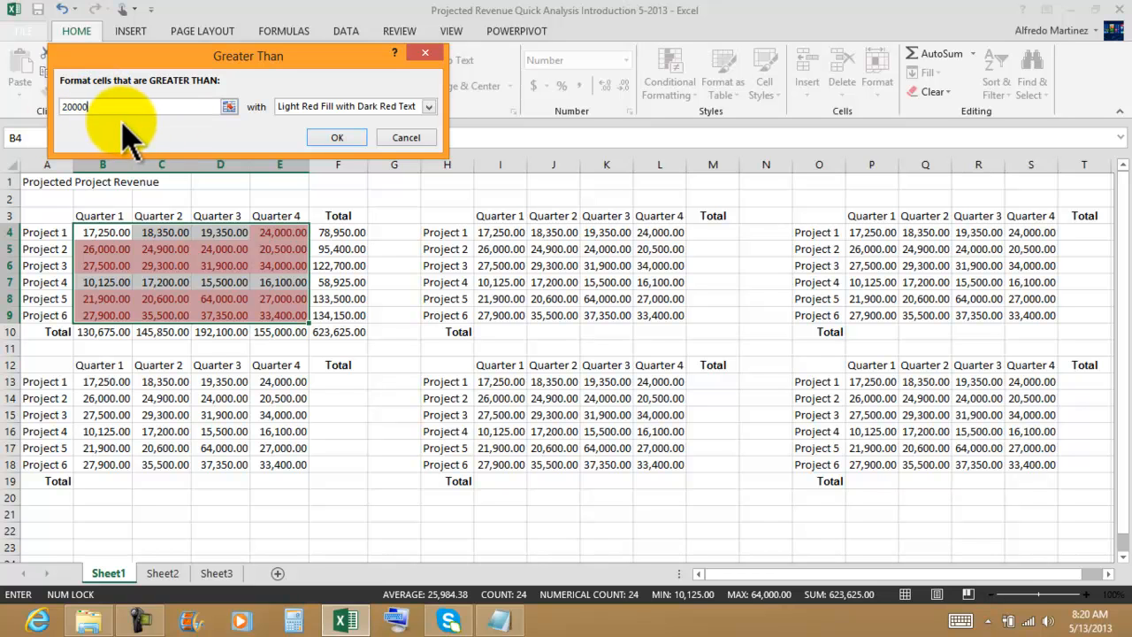
{"action": "left_click", "coordinate": [340, 139]}
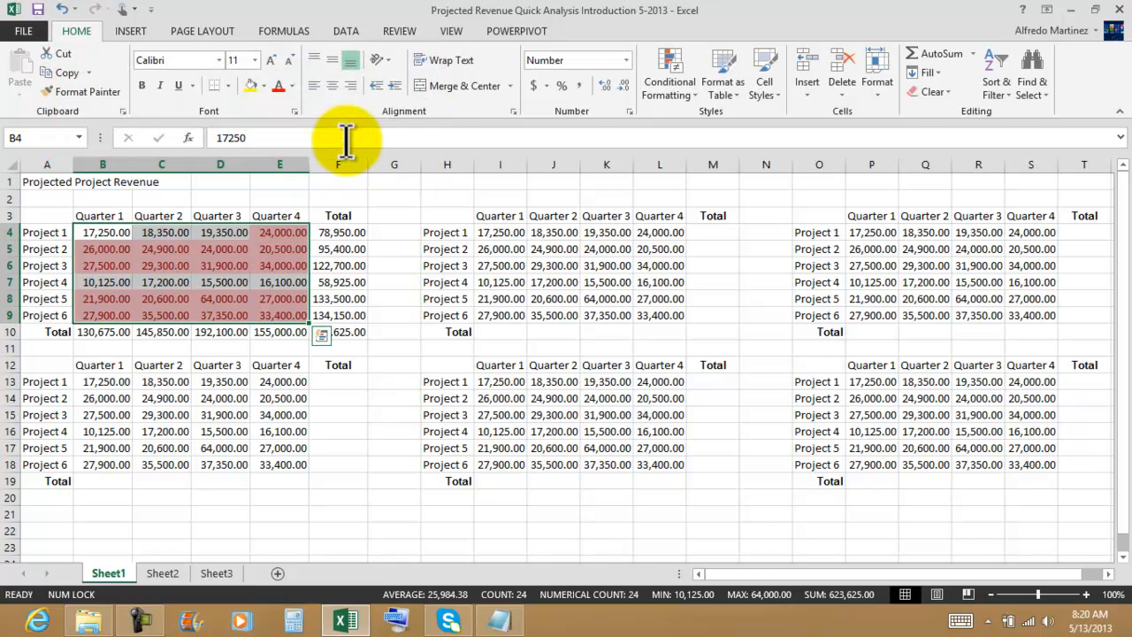
{"action": "left_click", "coordinate": [398, 198]}
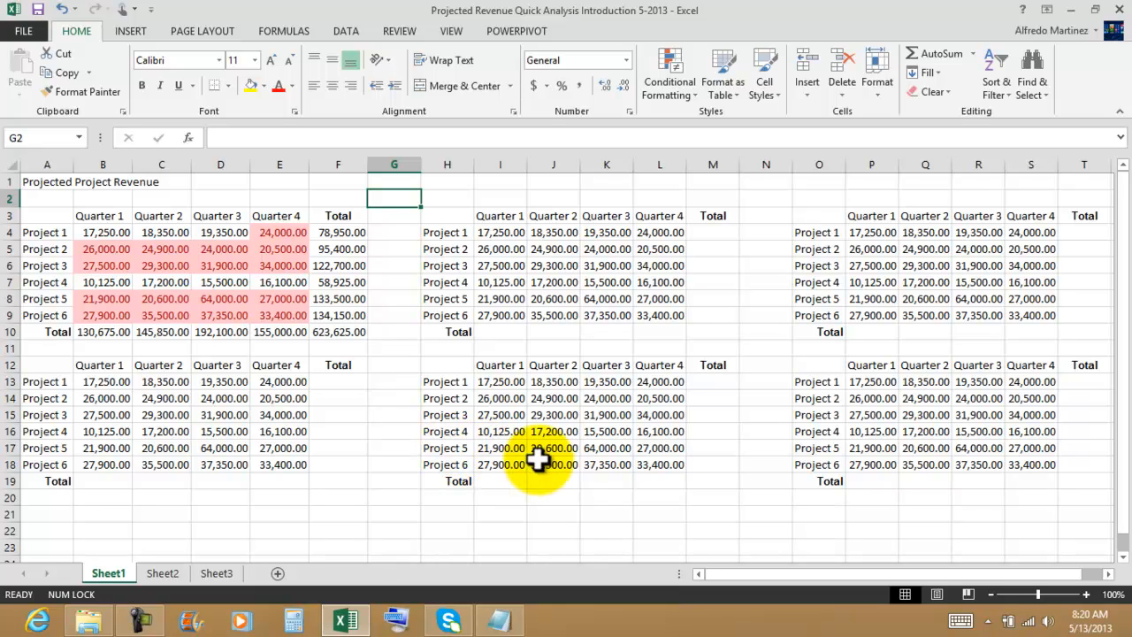
{"action": "left_click", "coordinate": [451, 217]}
{"action": "left_click_drag", "start_coordinate": [451, 217], "coordinate": [690, 324]}
{"action": "left_click", "coordinate": [699, 337]}
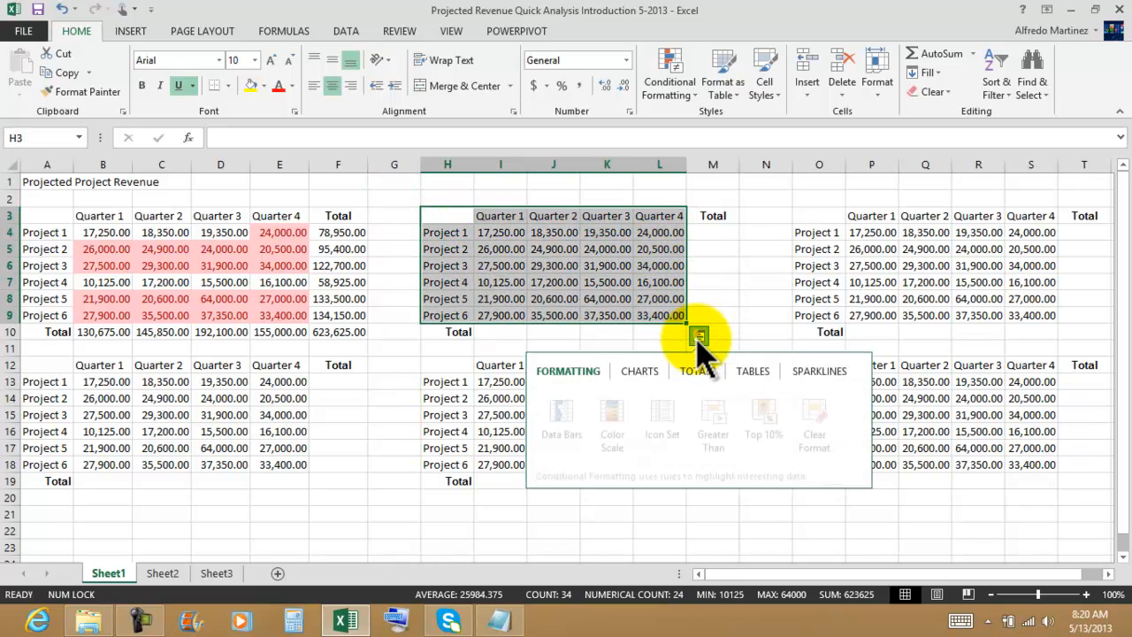
{"action": "left_click", "coordinate": [750, 262]}
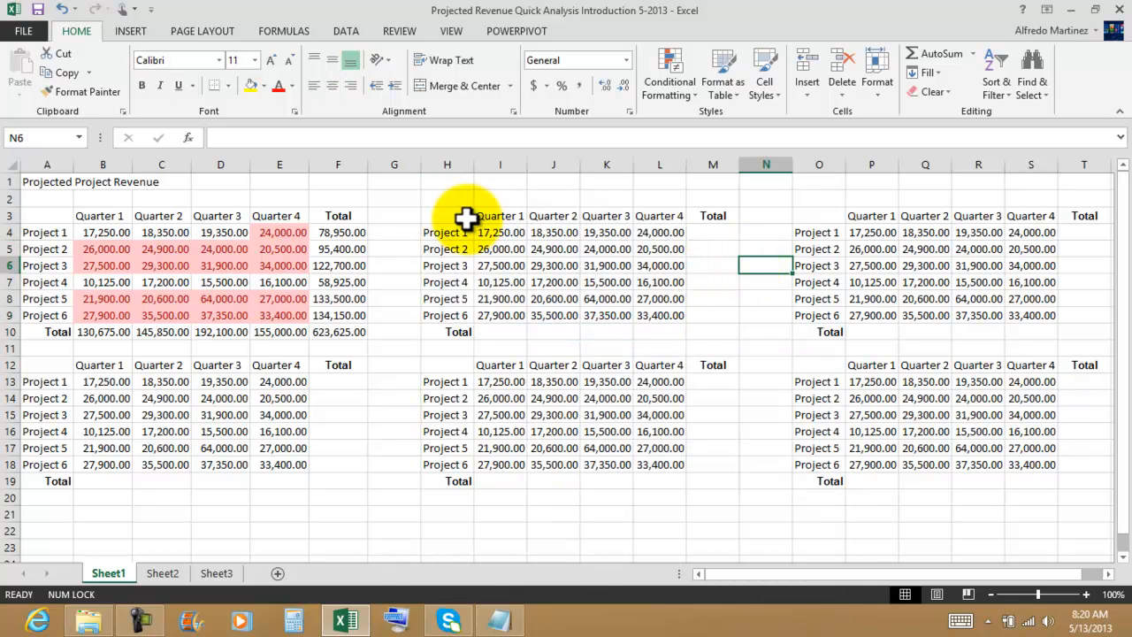
Step: Fill the project and quarter totals of the second table by applying AutoSum to I4:M10, and autofit columns I to M
{"action": "left_click_drag", "start_coordinate": [489, 232], "coordinate": [702, 332]}
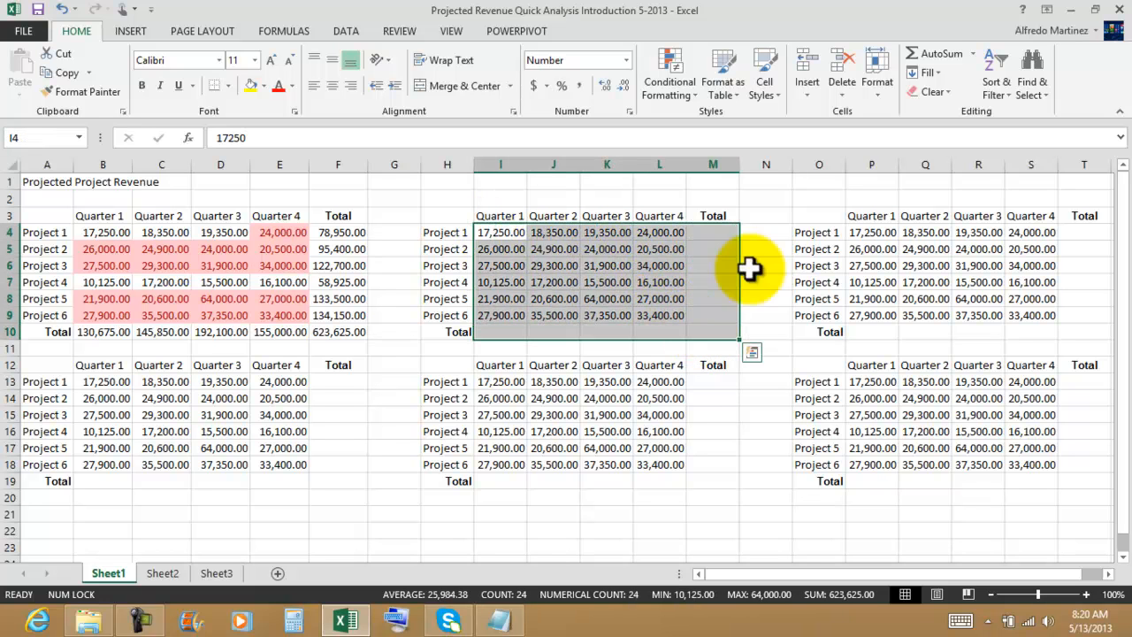
{"action": "left_click", "coordinate": [936, 58]}
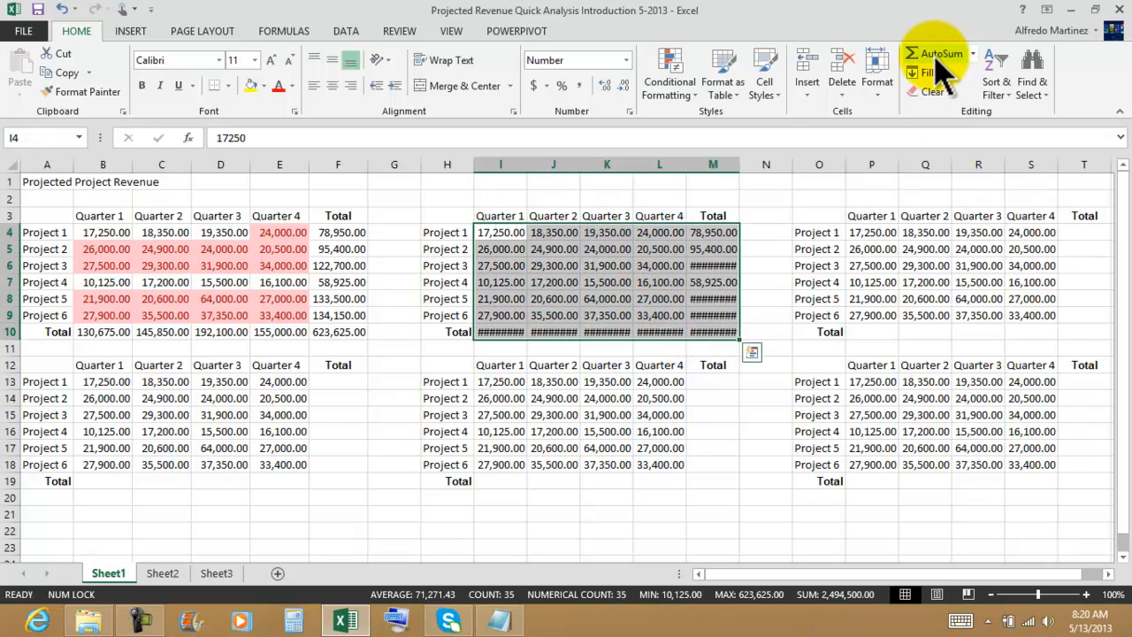
{"action": "double_click", "coordinate": [740, 165]}
{"action": "double_click", "coordinate": [688, 165]}
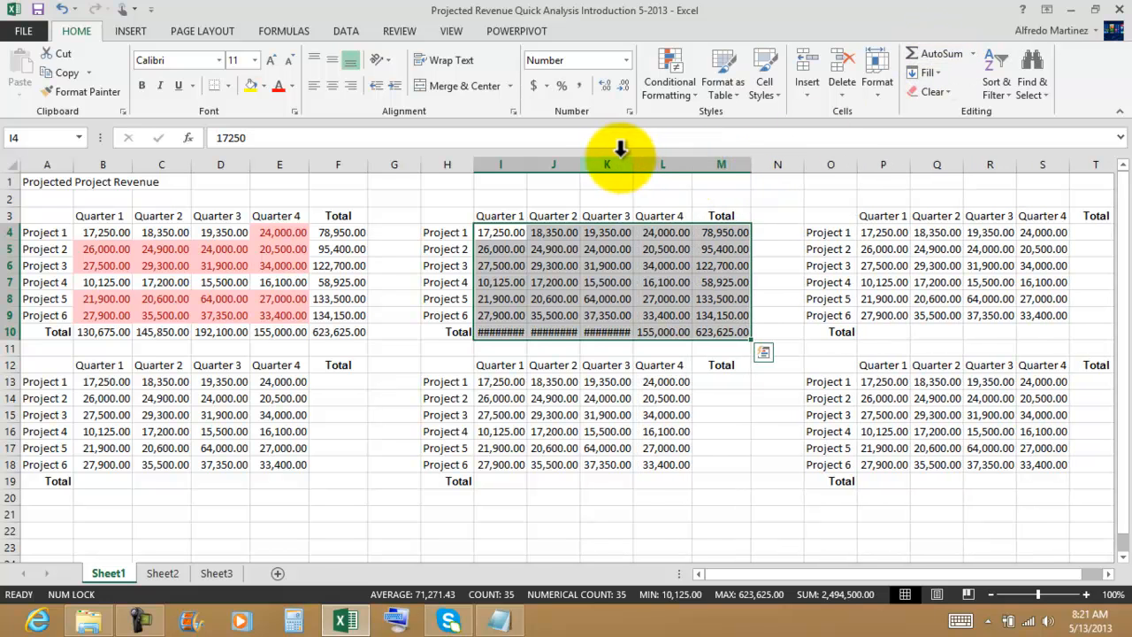
{"action": "double_click", "coordinate": [632, 165]}
{"action": "double_click", "coordinate": [581, 165]}
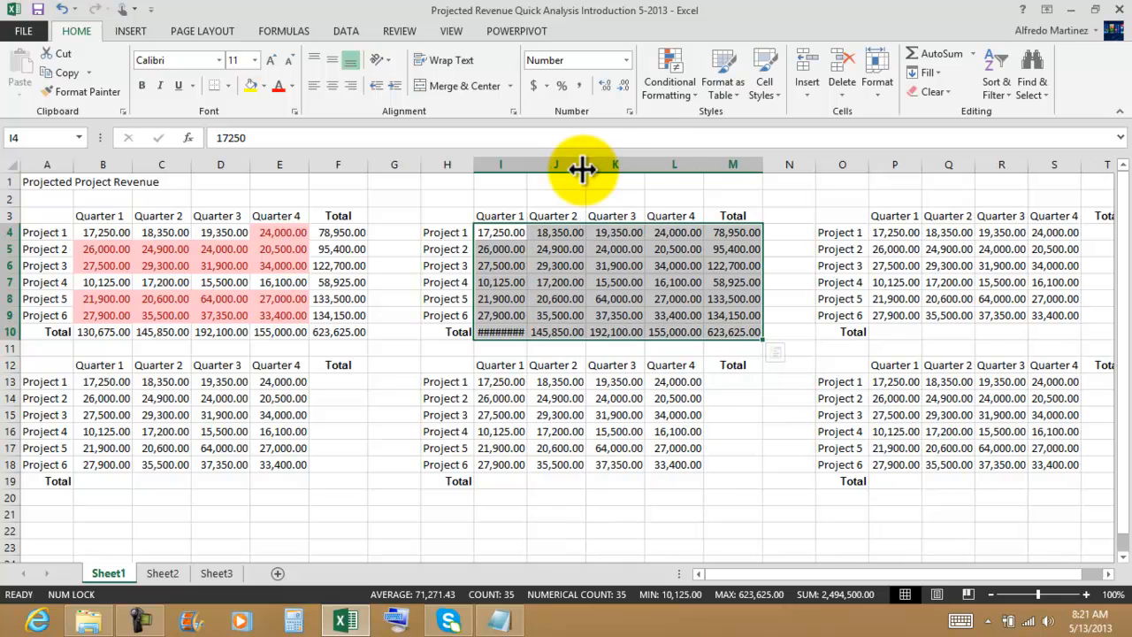
{"action": "double_click", "coordinate": [528, 164]}
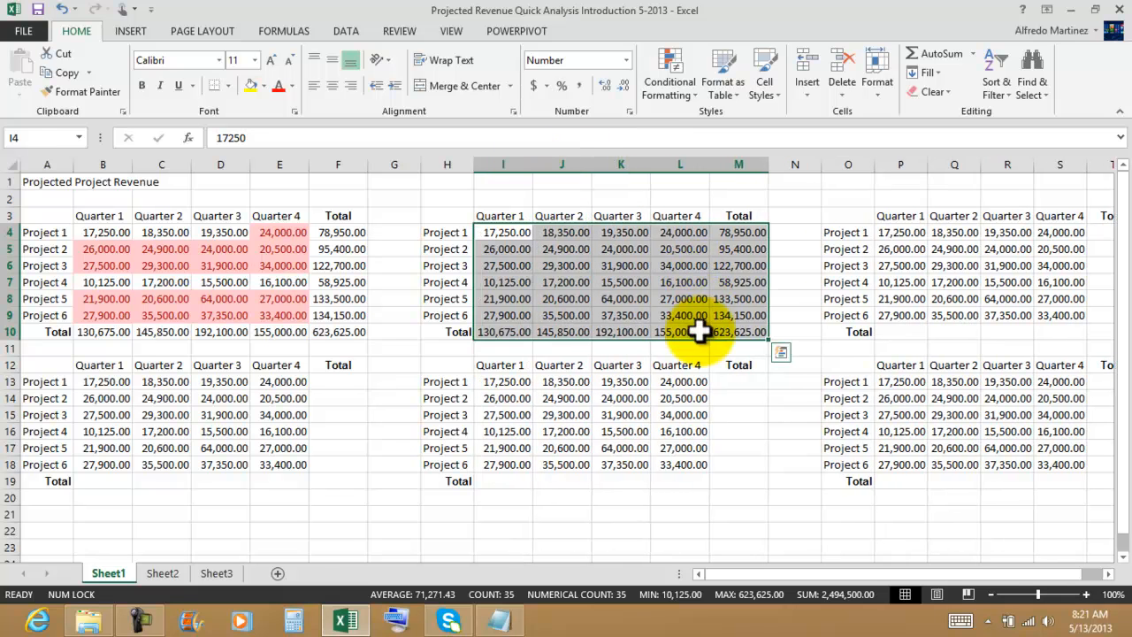
Step: Insert a Clustered Column chart from I4:L9 through the Quick Analysis chart options
{"action": "left_click", "coordinate": [491, 233]}
{"action": "left_click_drag", "start_coordinate": [491, 232], "coordinate": [665, 314]}
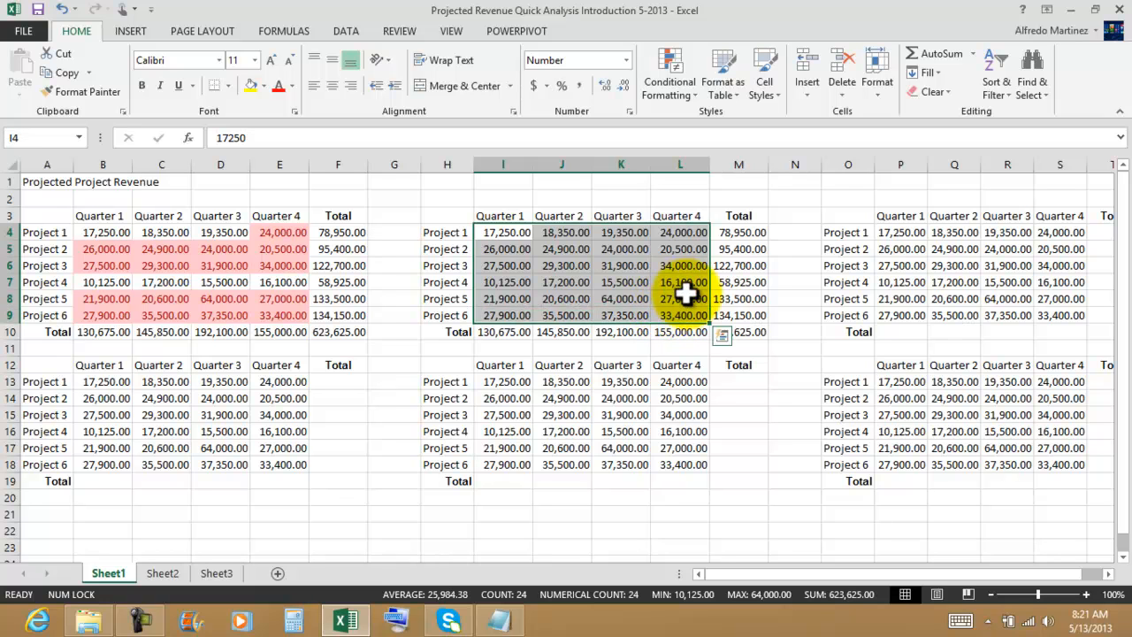
{"action": "left_click", "coordinate": [722, 335]}
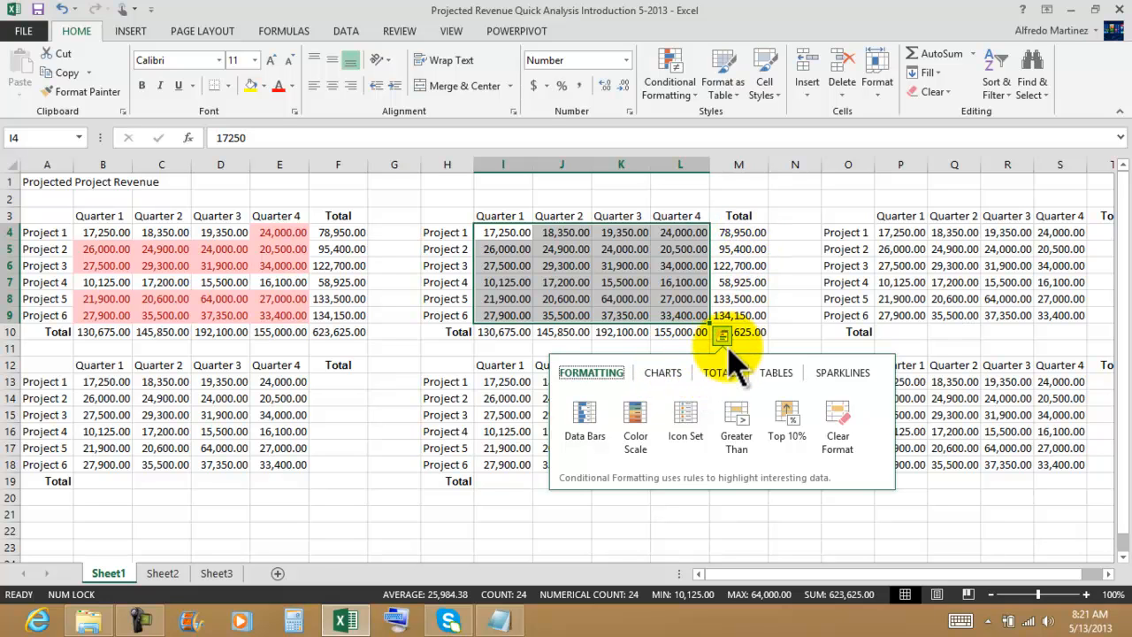
{"action": "left_click", "coordinate": [662, 374]}
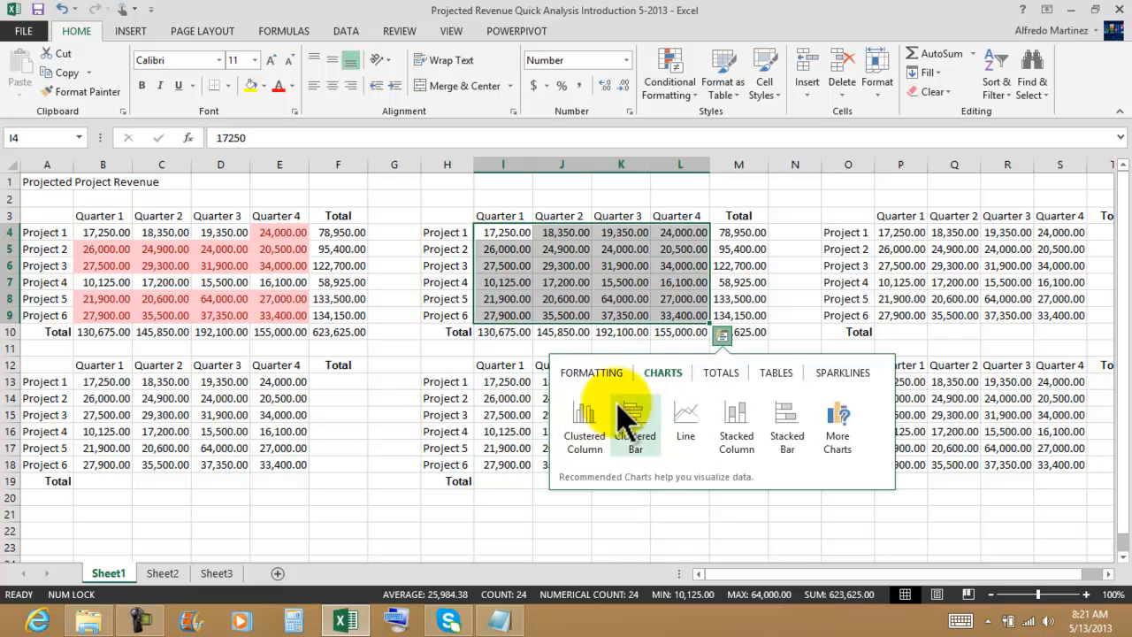
{"action": "mouse_move", "coordinate": [588, 433]}
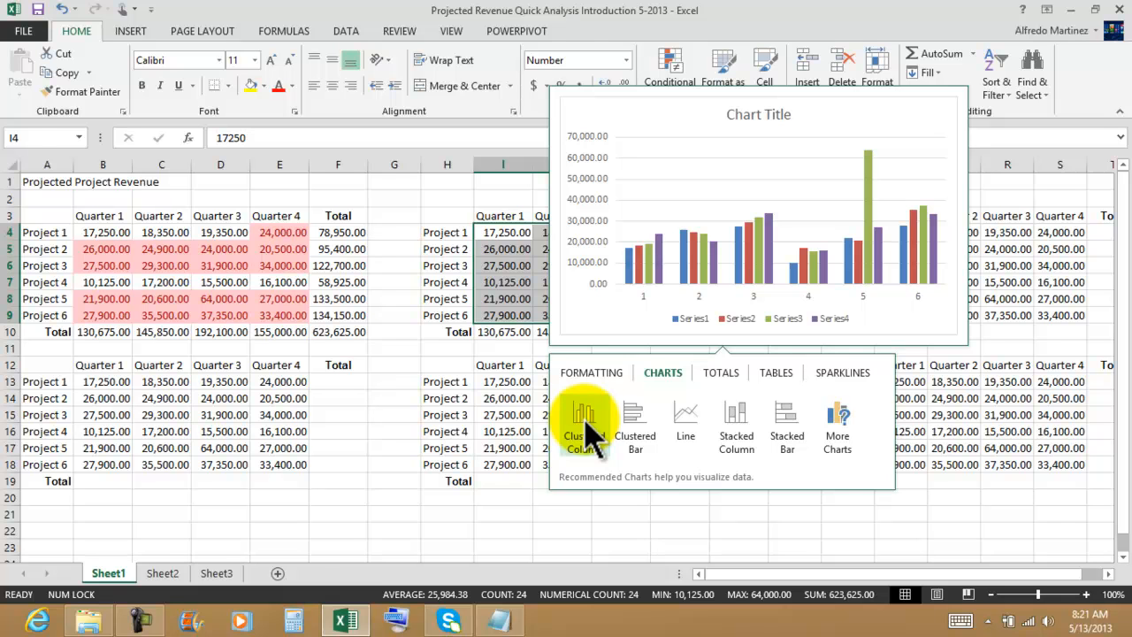
{"action": "left_click", "coordinate": [588, 433]}
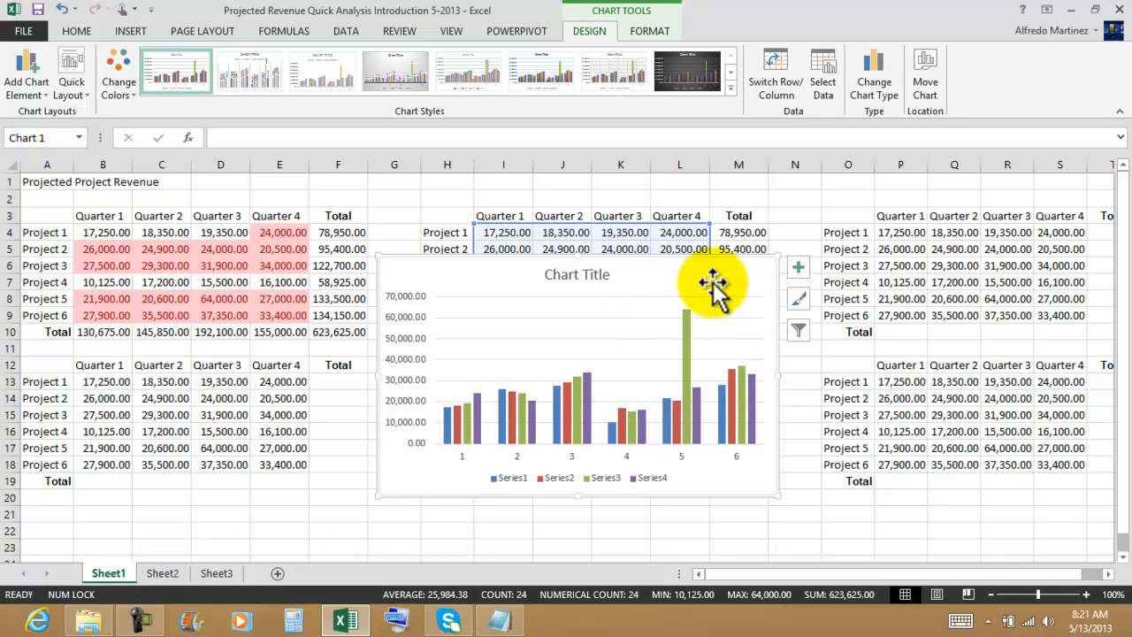
Step: Replace the chart's title text with "Projected Revenue"
{"action": "double_click", "coordinate": [580, 275]}
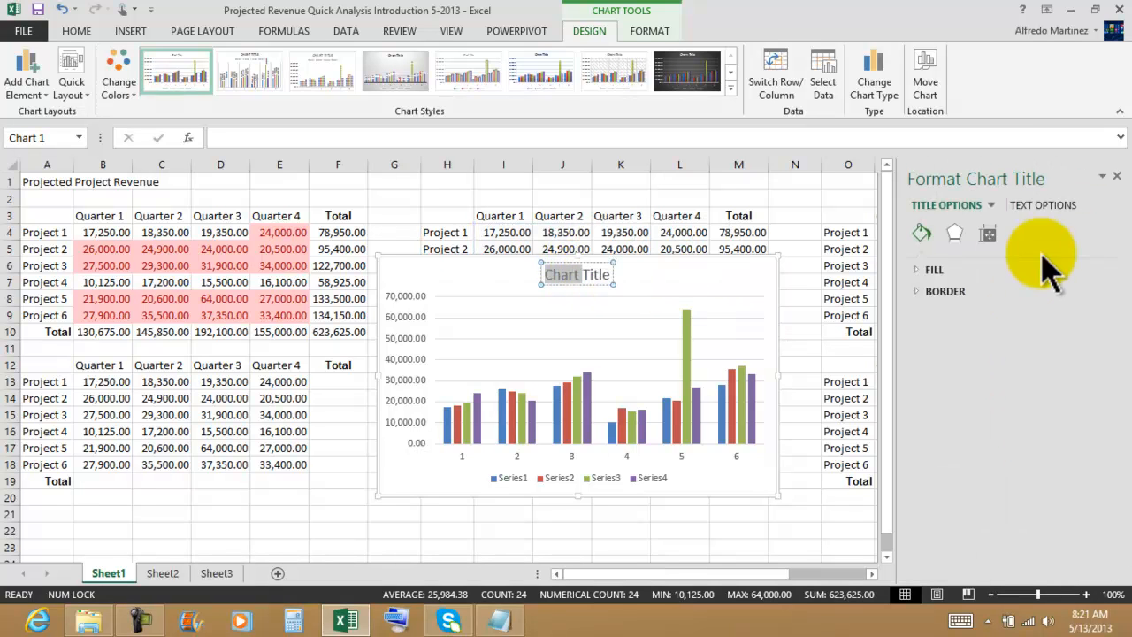
{"action": "left_click", "coordinate": [1116, 175]}
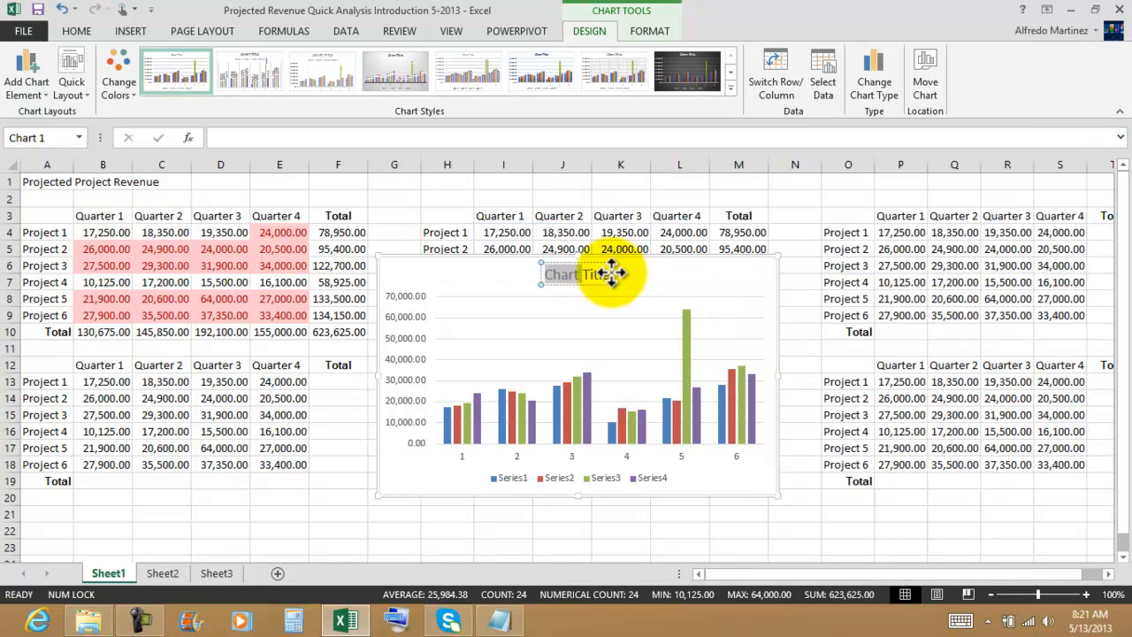
{"action": "left_click_drag", "start_coordinate": [610, 275], "coordinate": [545, 275]}
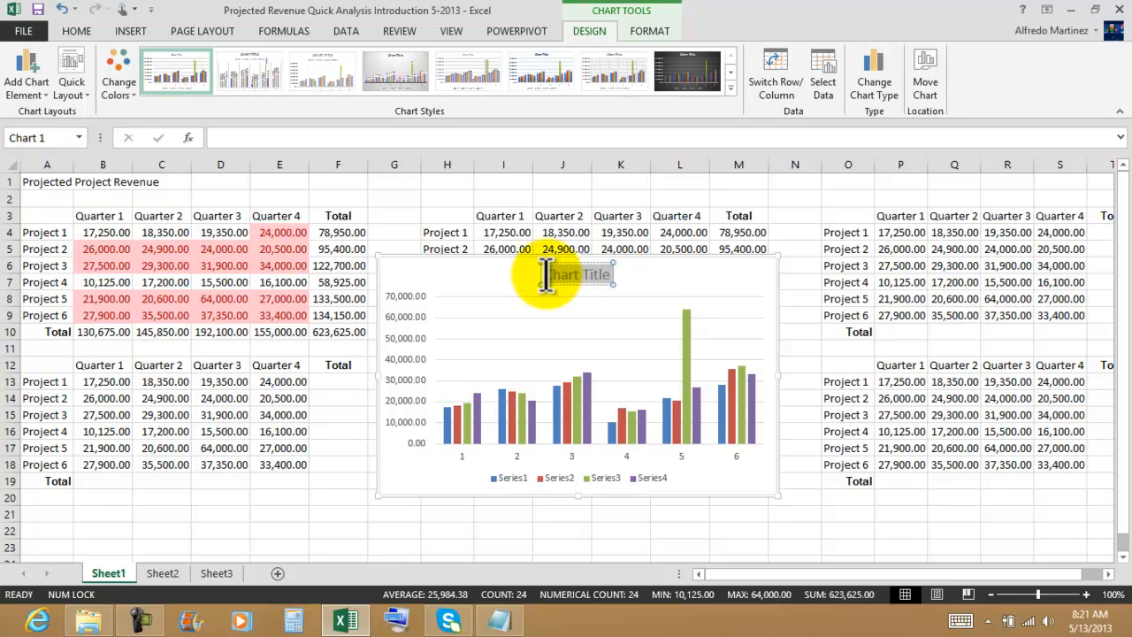
{"action": "type", "text": "Pr"}
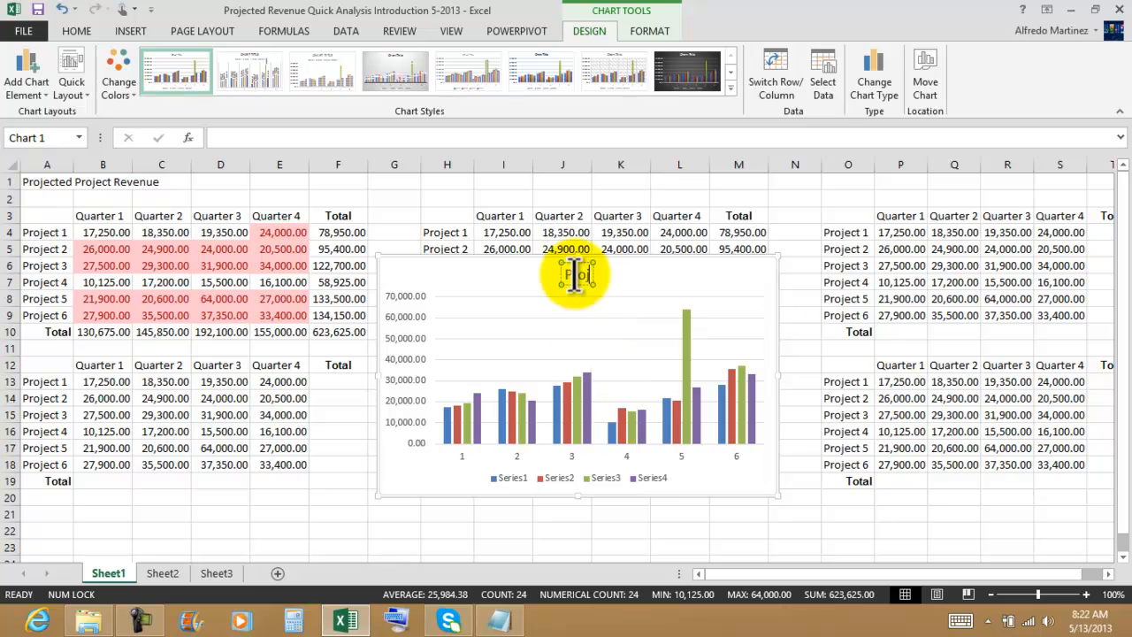
{"action": "type", "text": "ojected Revenue"}
{"action": "left_click", "coordinate": [731, 281]}
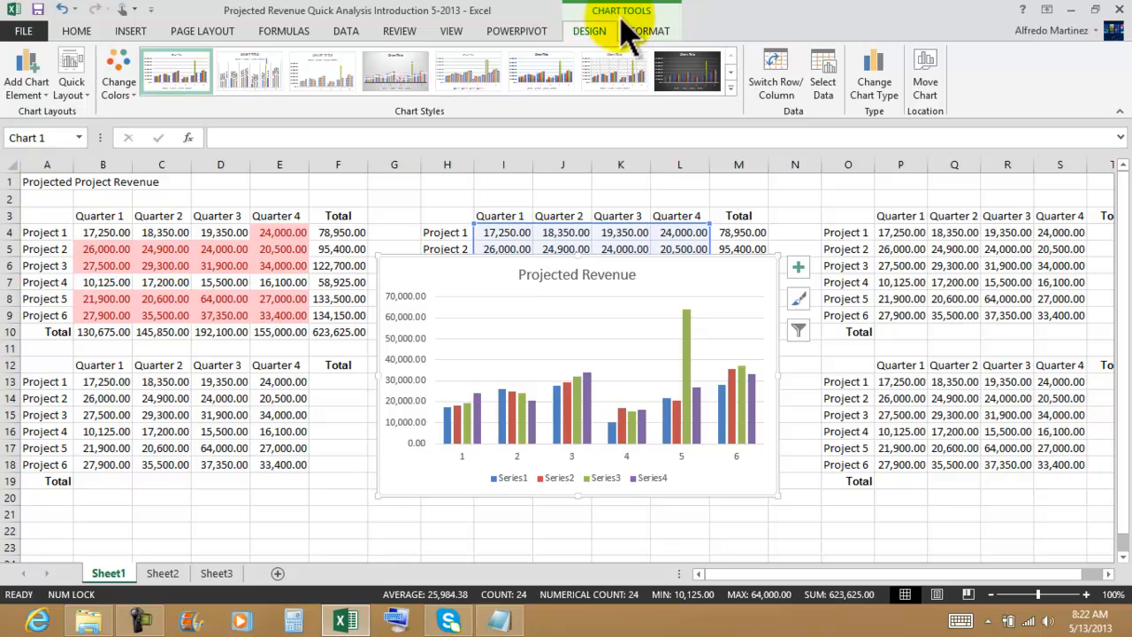
Step: Move the Projected Revenue chart to Sheet2 as an embedded object
{"action": "left_click", "coordinate": [925, 78]}
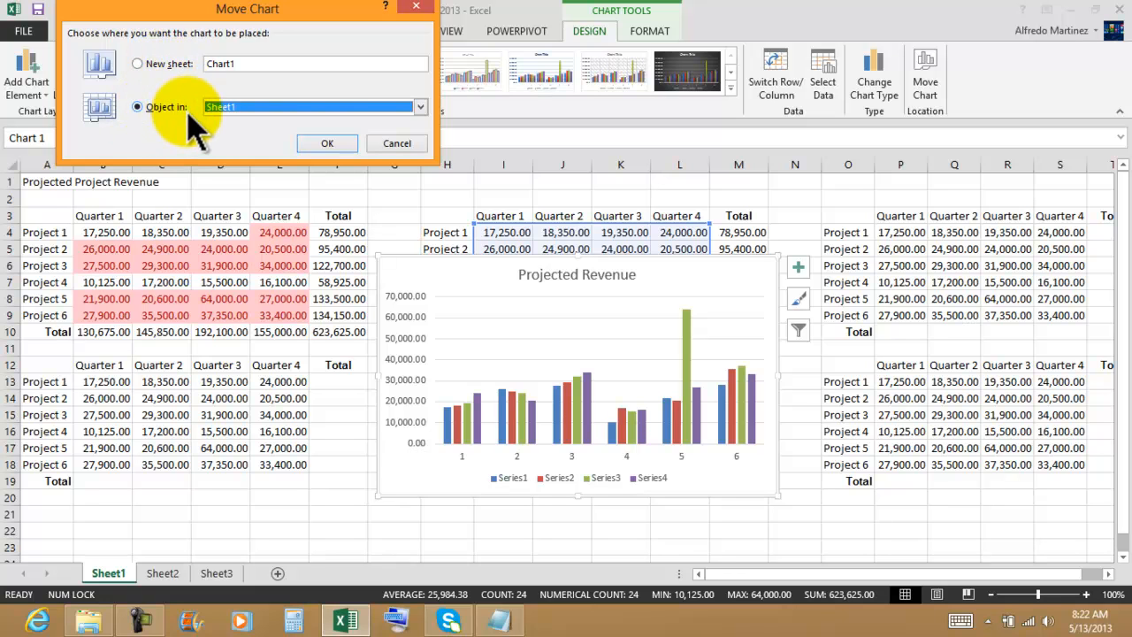
{"action": "left_click", "coordinate": [420, 107]}
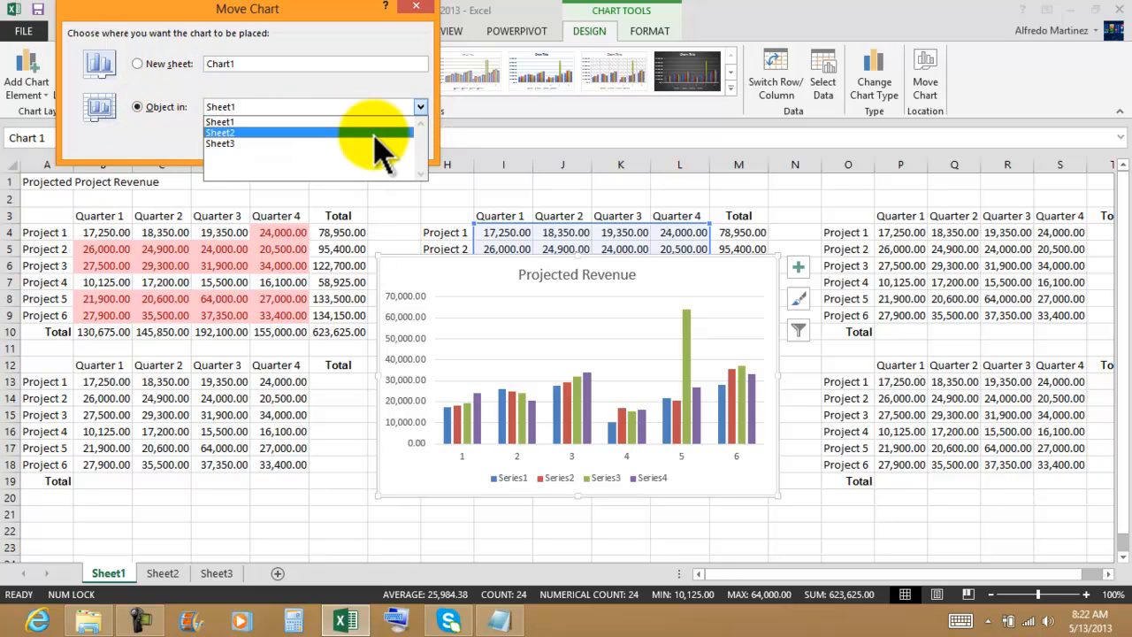
{"action": "left_click", "coordinate": [246, 134]}
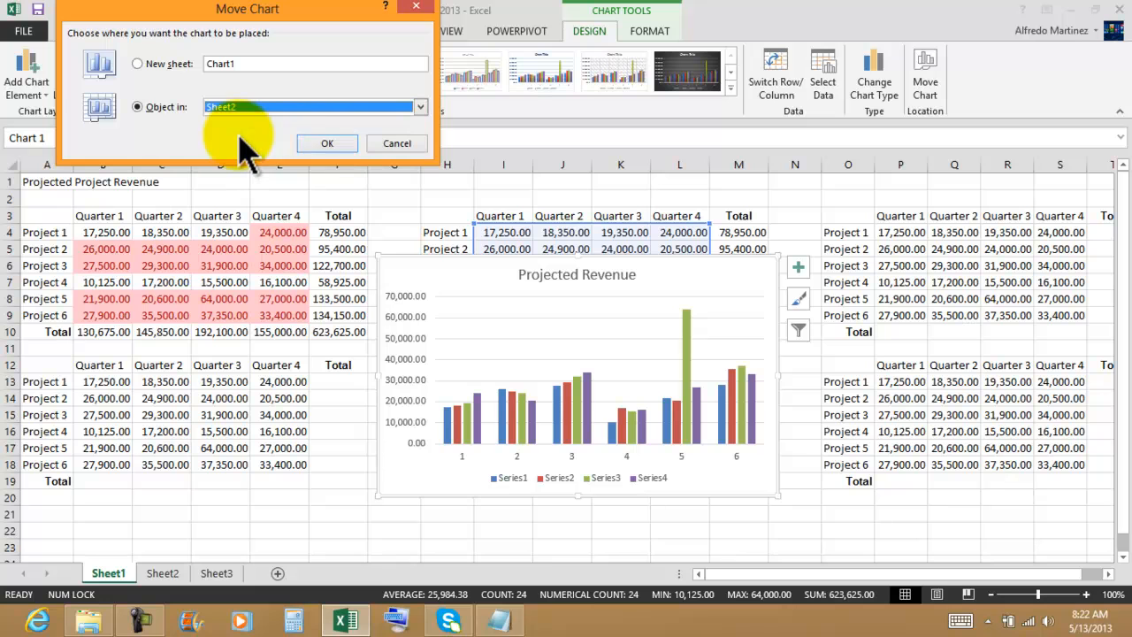
{"action": "left_click", "coordinate": [321, 144]}
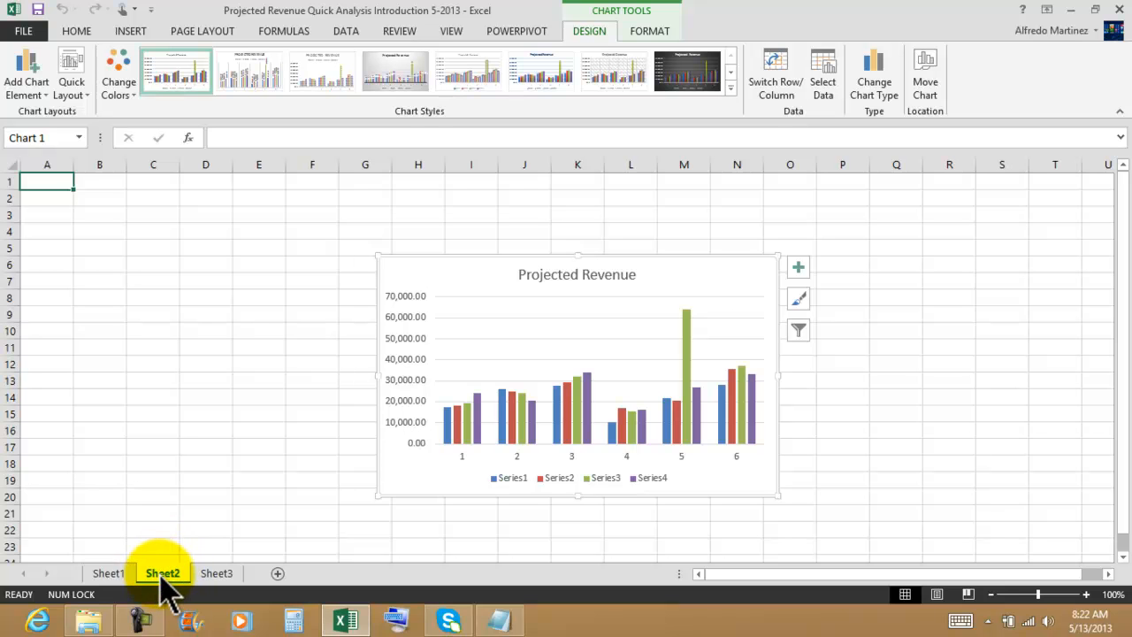
Step: Reposition the chart near cell A1 on Sheet2 and return to Sheet1
{"action": "left_click_drag", "start_coordinate": [412, 274], "coordinate": [72, 206]}
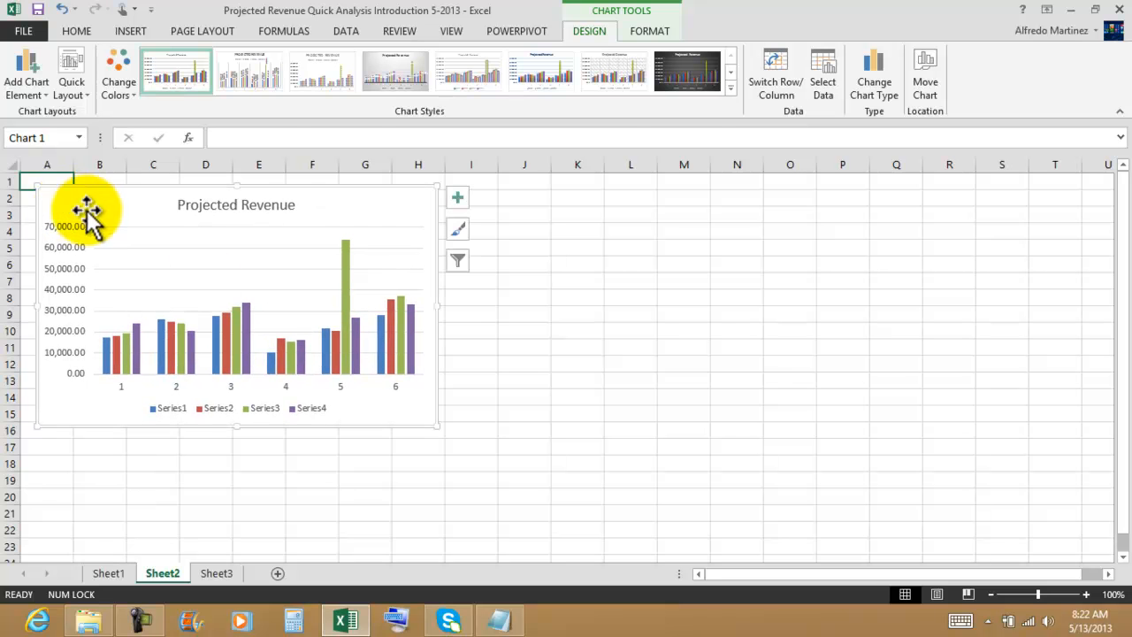
{"action": "left_click", "coordinate": [618, 310]}
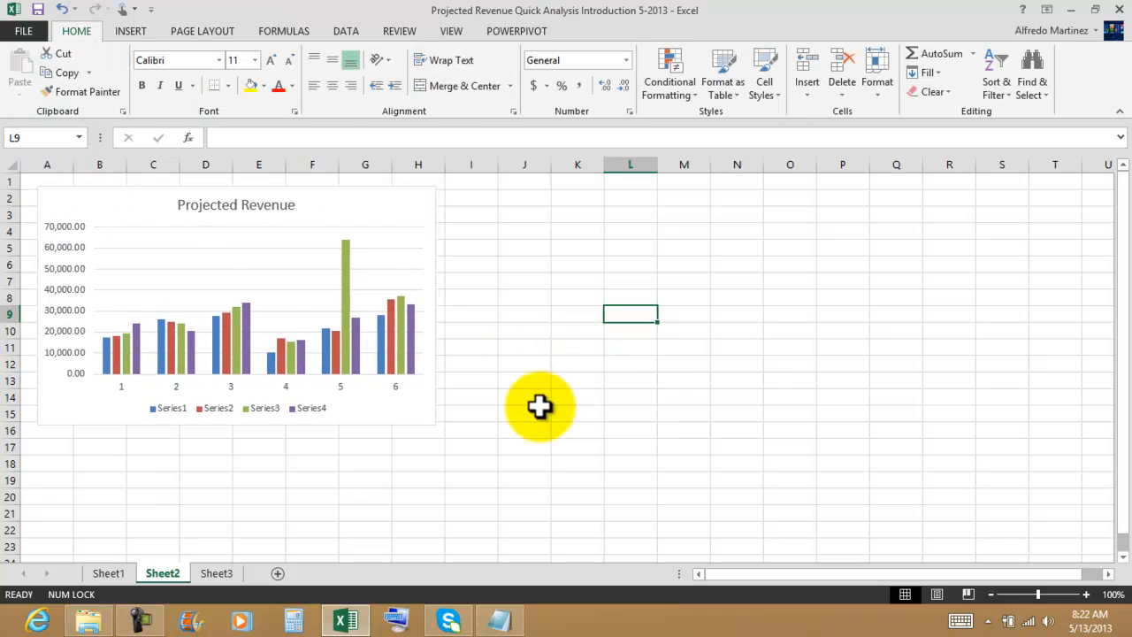
{"action": "left_click", "coordinate": [108, 573]}
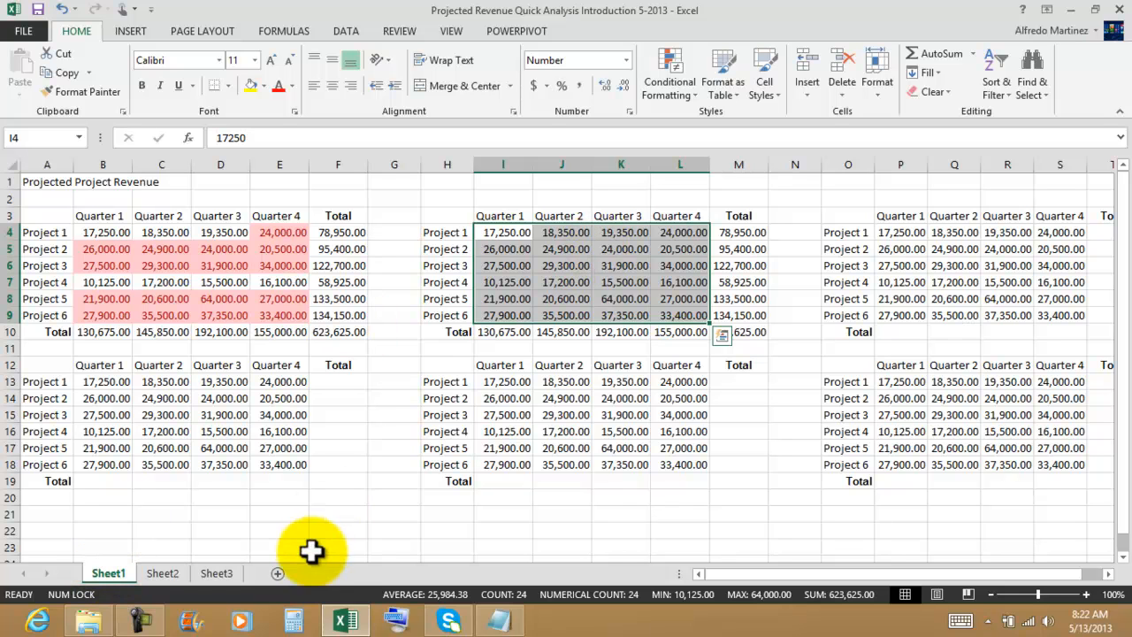
{"action": "double_click", "coordinate": [103, 571]}
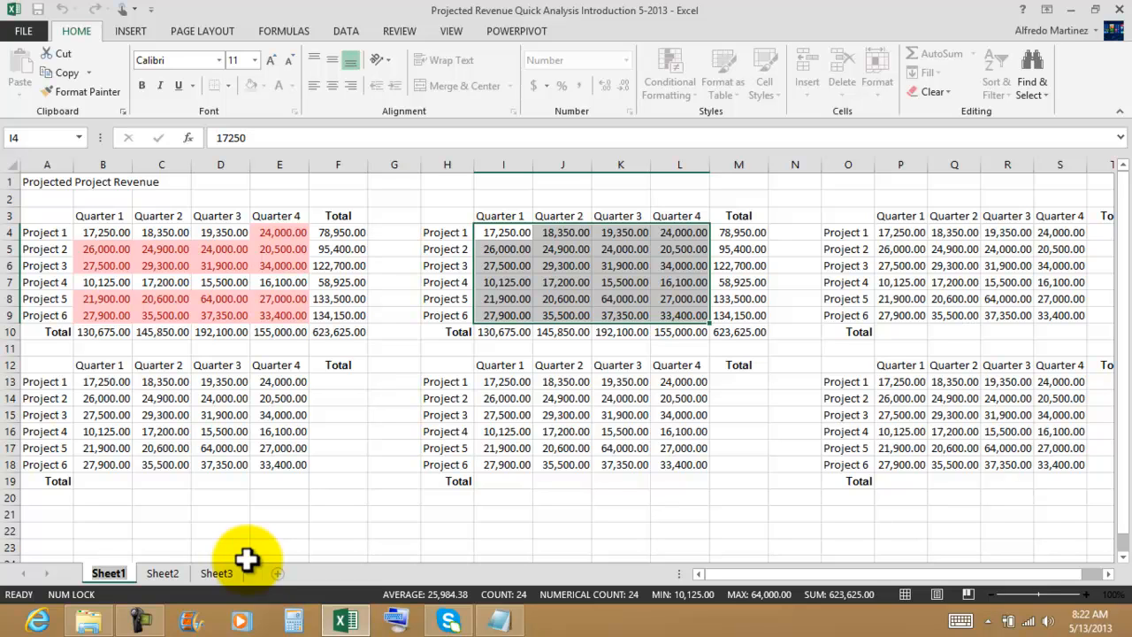
{"action": "left_click", "coordinate": [208, 515]}
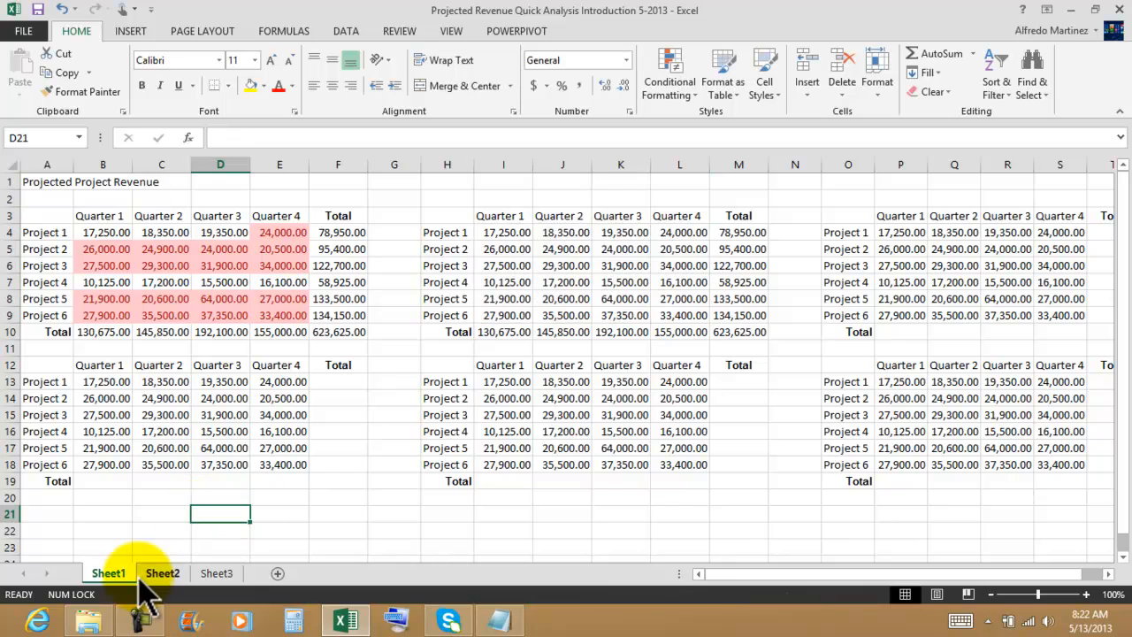
{"action": "double_click", "coordinate": [107, 570]}
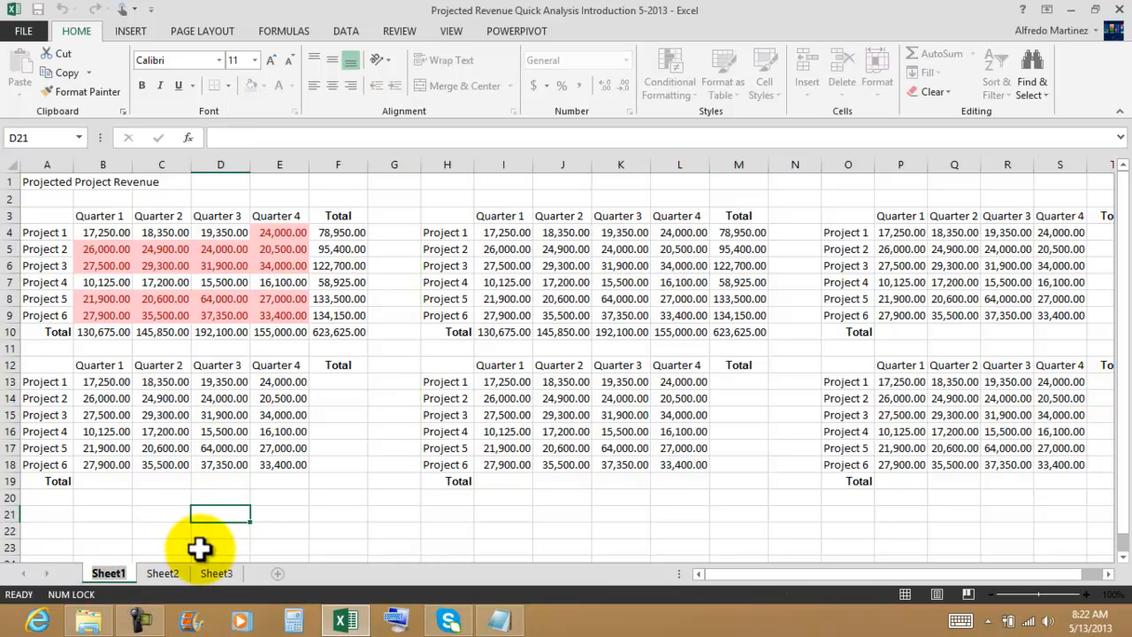
{"action": "left_click", "coordinate": [132, 33]}
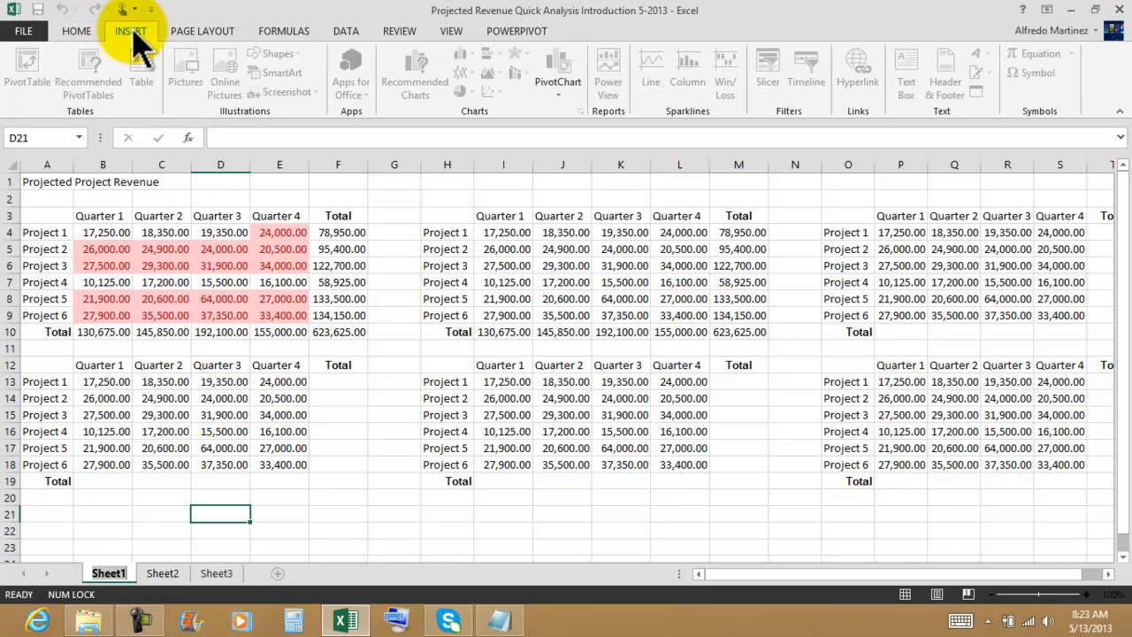
{"action": "left_click", "coordinate": [186, 36]}
{"action": "left_click", "coordinate": [77, 34]}
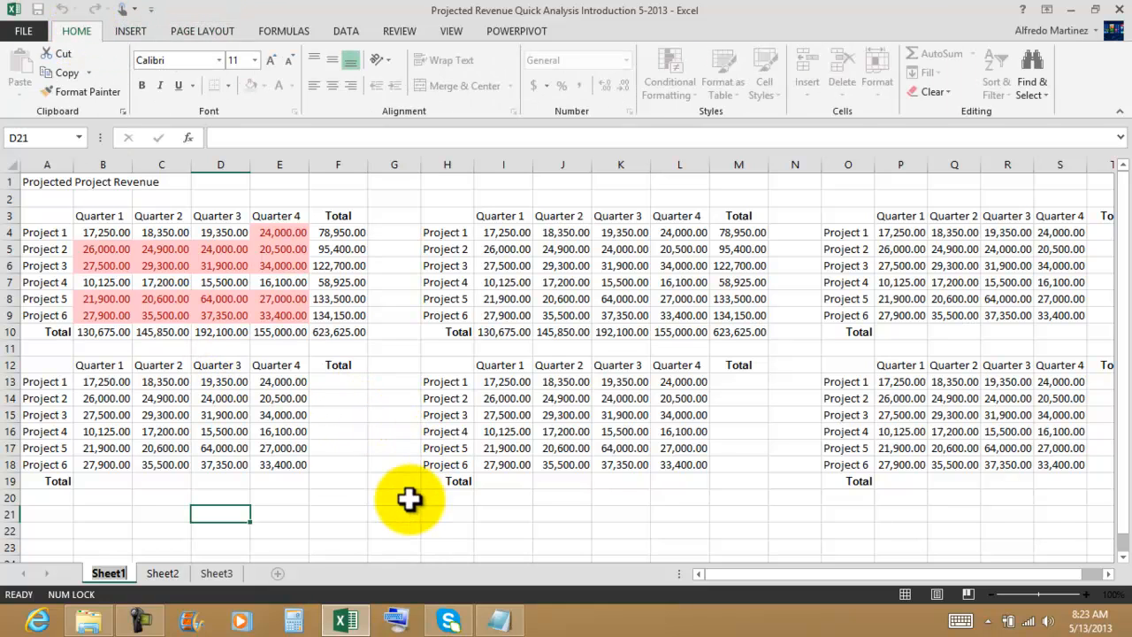
Step: Rename the worksheet Sheet1 as Data
{"action": "left_click", "coordinate": [123, 546]}
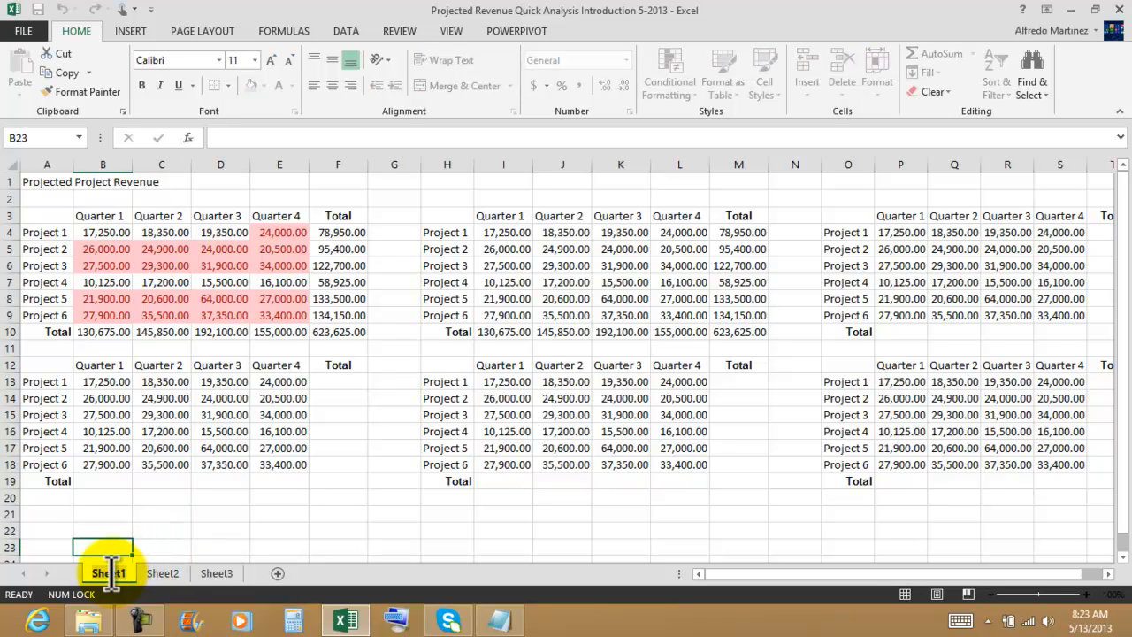
{"action": "key", "text": "BackSpace"}
{"action": "key", "text": "BackSpace"}
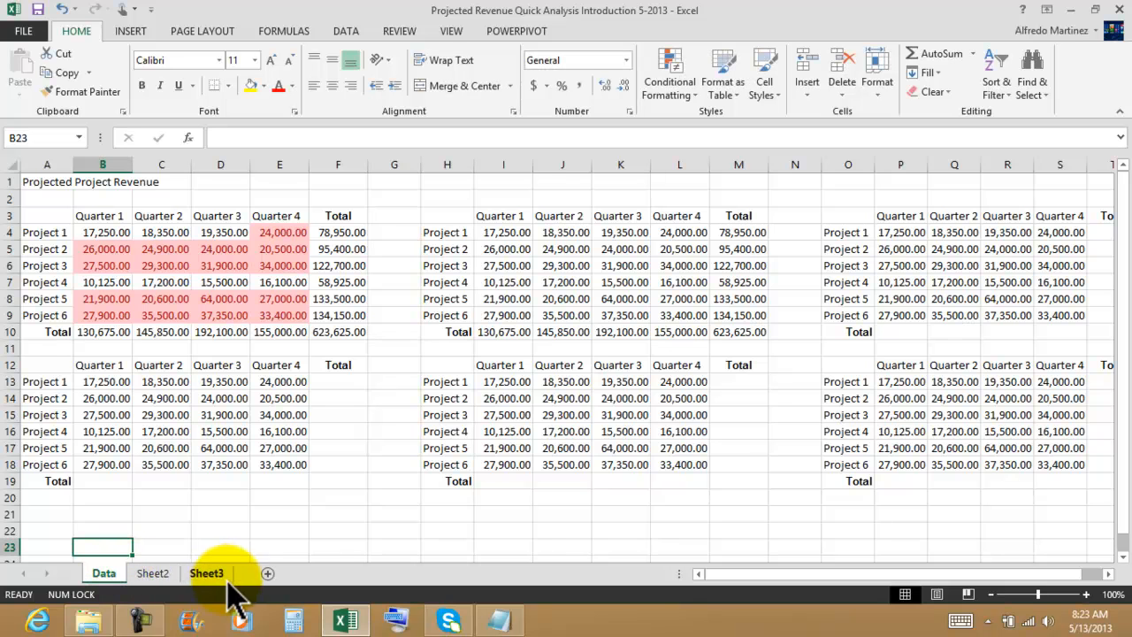
Step: Rename the worksheet Sheet2, which holds the chart, as Charts
{"action": "left_click", "coordinate": [157, 575]}
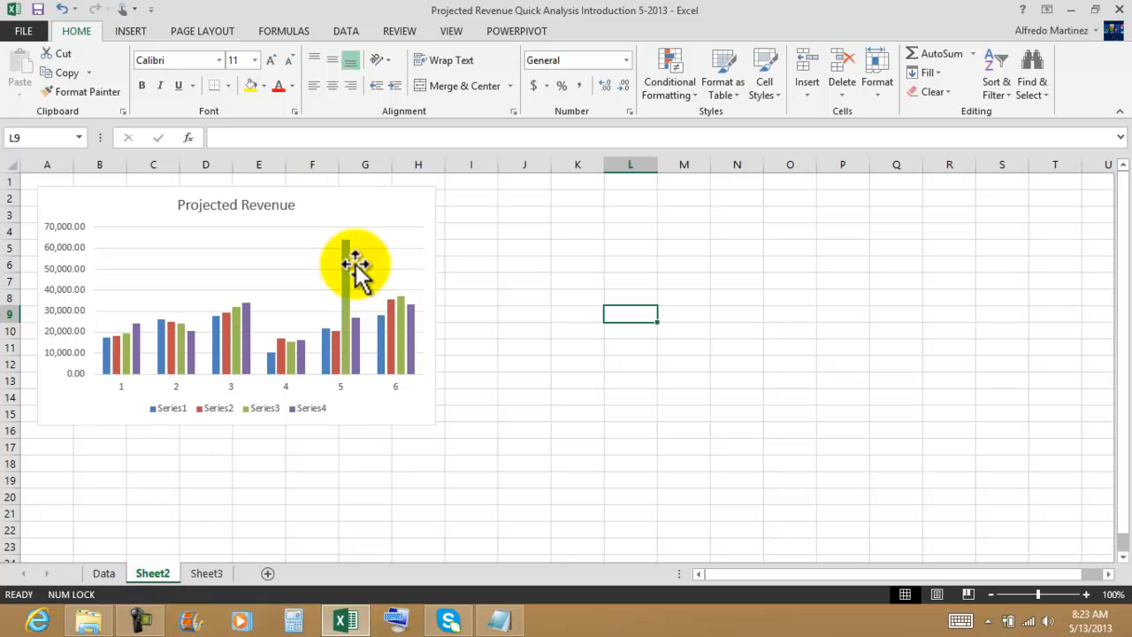
{"action": "left_click", "coordinate": [884, 94]}
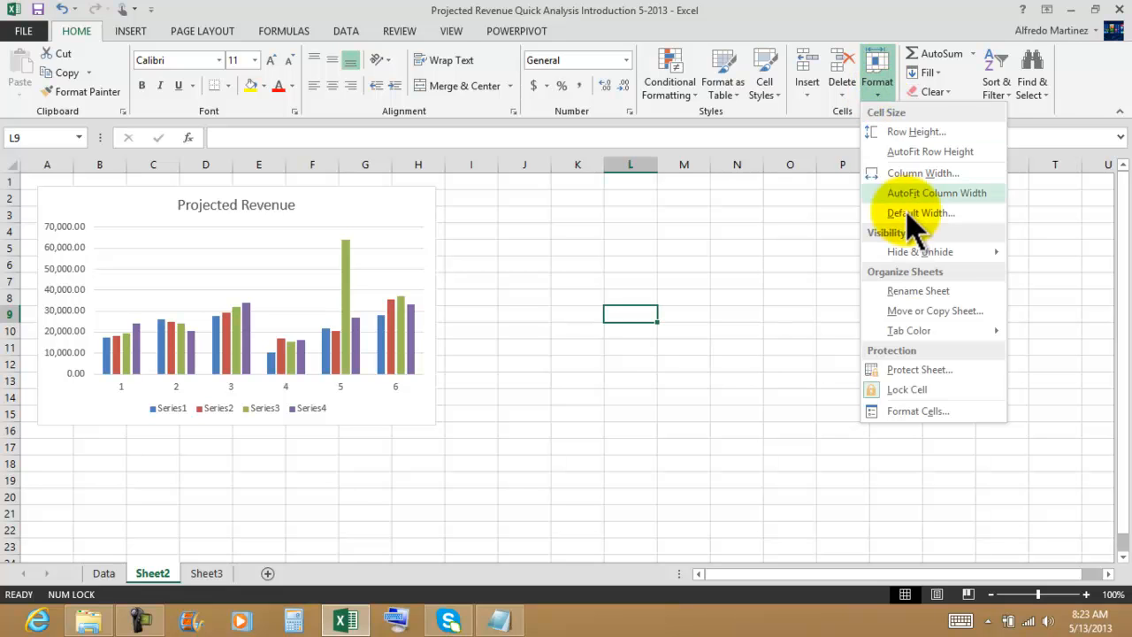
{"action": "left_click", "coordinate": [906, 292]}
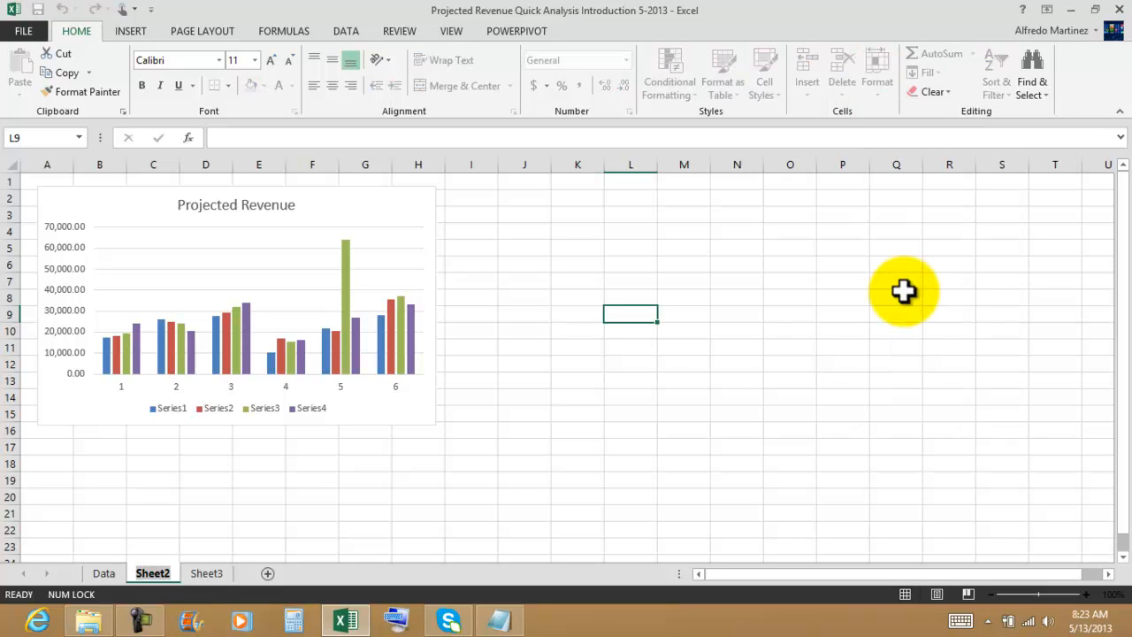
{"action": "key", "text": "BackSpace"}
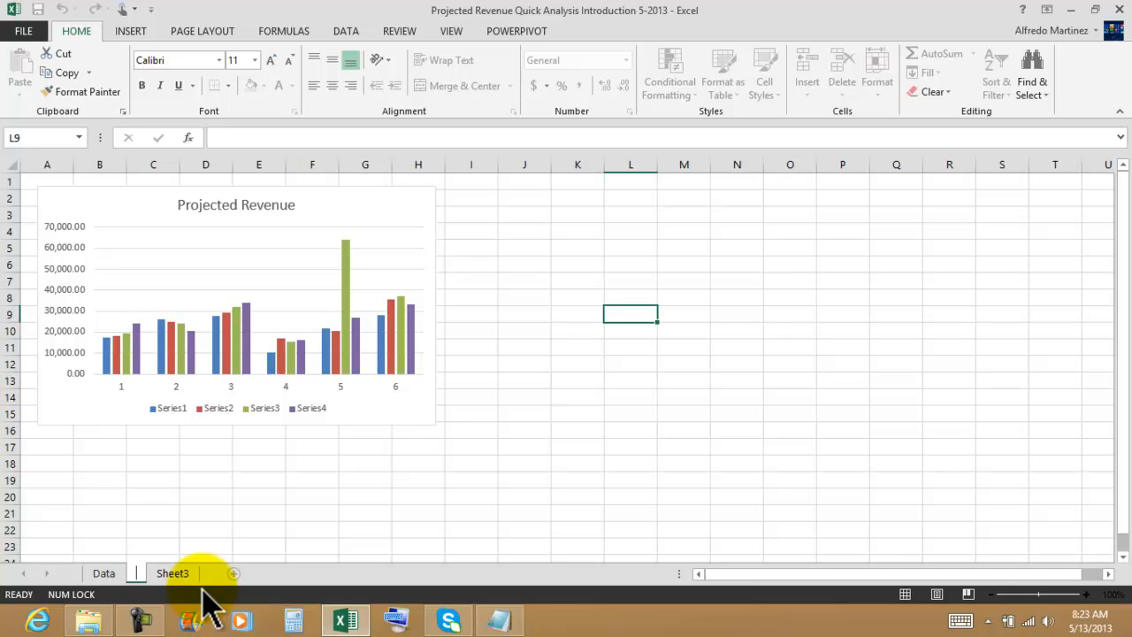
{"action": "key", "text": "Return"}
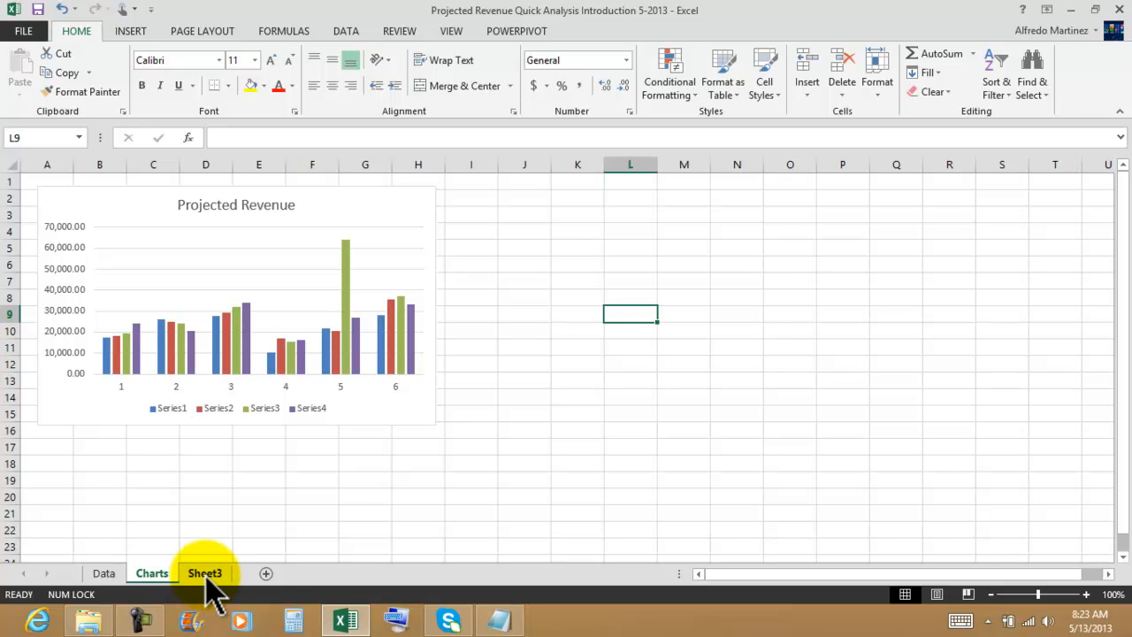
Step: Look at Sheet3 and the Charts sheet, and return to the Data sheet
{"action": "left_click", "coordinate": [206, 574]}
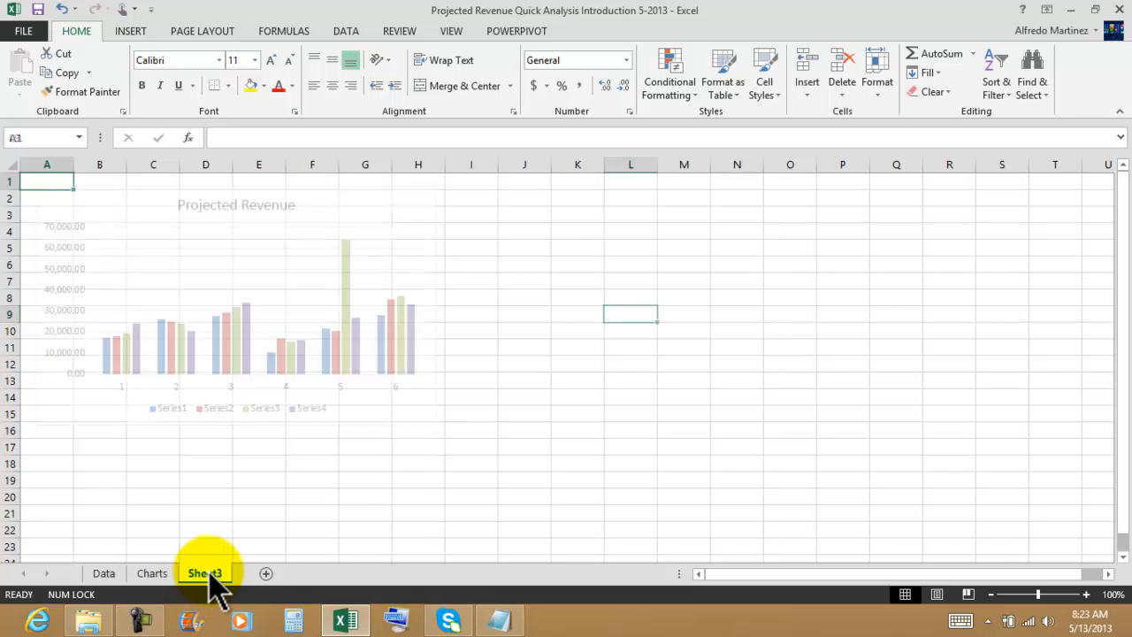
{"action": "left_click", "coordinate": [152, 574]}
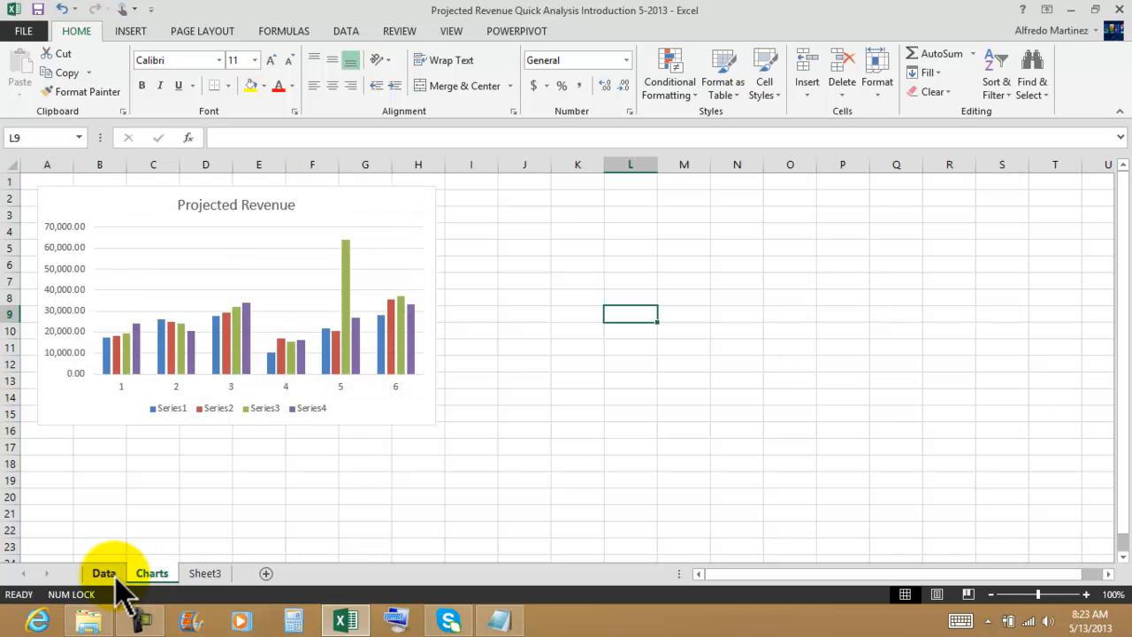
{"action": "left_click", "coordinate": [103, 574]}
{"action": "left_click", "coordinate": [228, 533]}
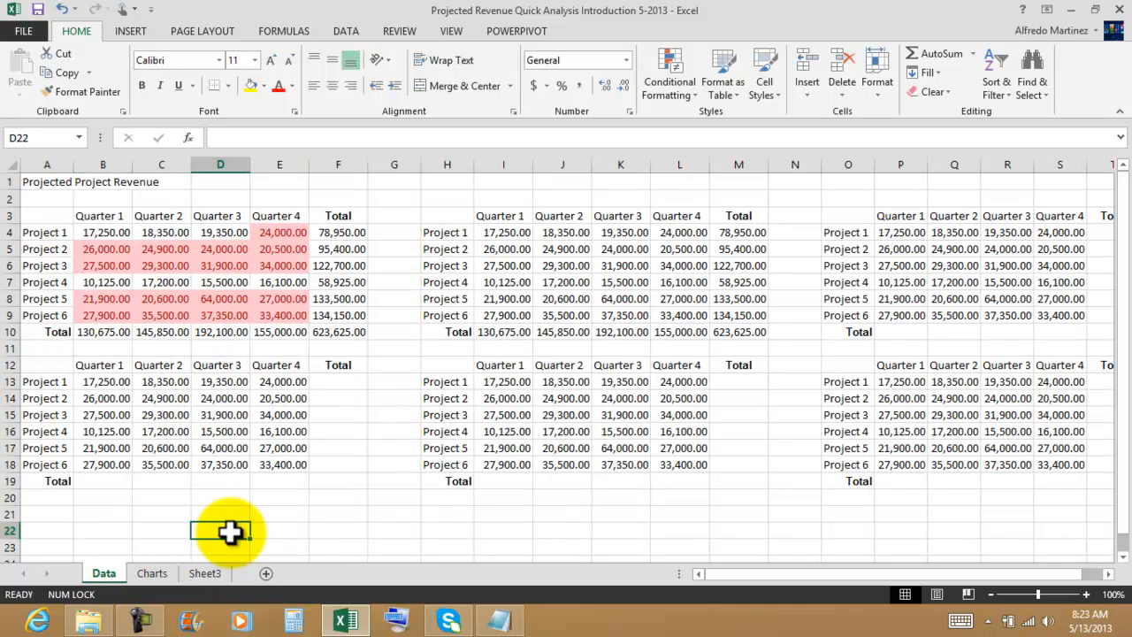
Step: Enter the label Charts above the middle upper revenue table and move it to cell J1
{"action": "left_click", "coordinate": [623, 266]}
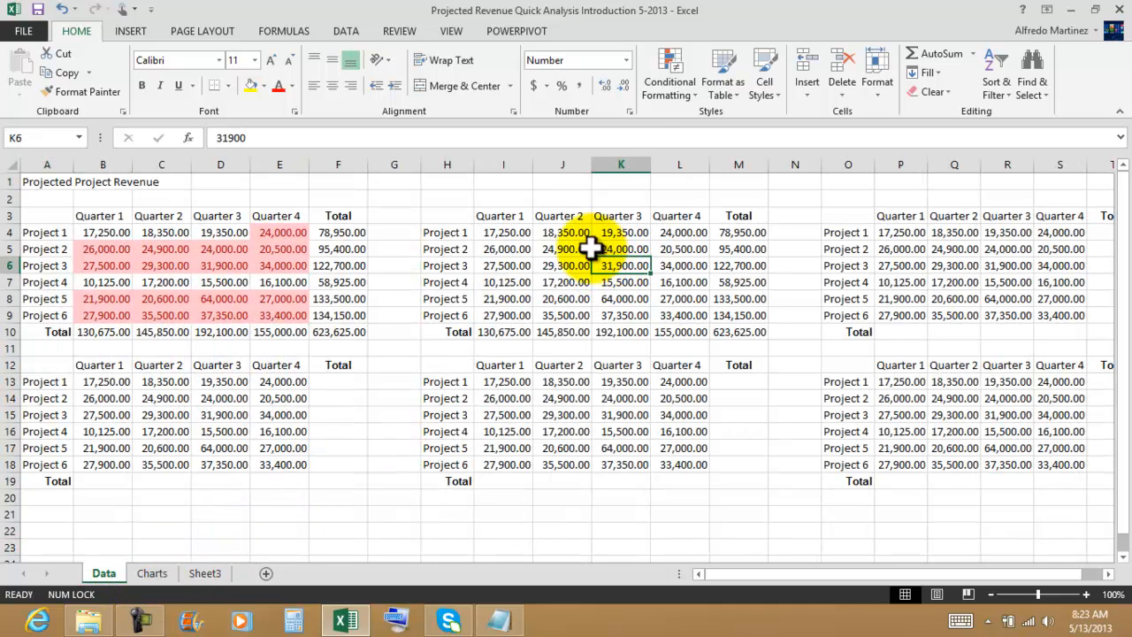
{"action": "left_click", "coordinate": [571, 197]}
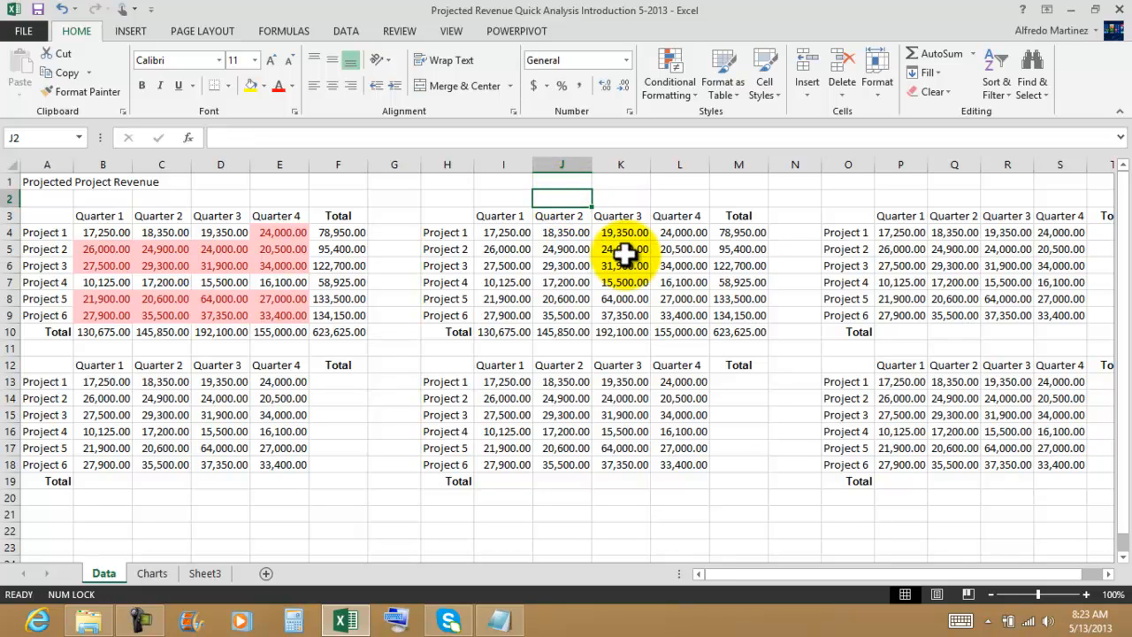
{"action": "type", "text": "Charts"}
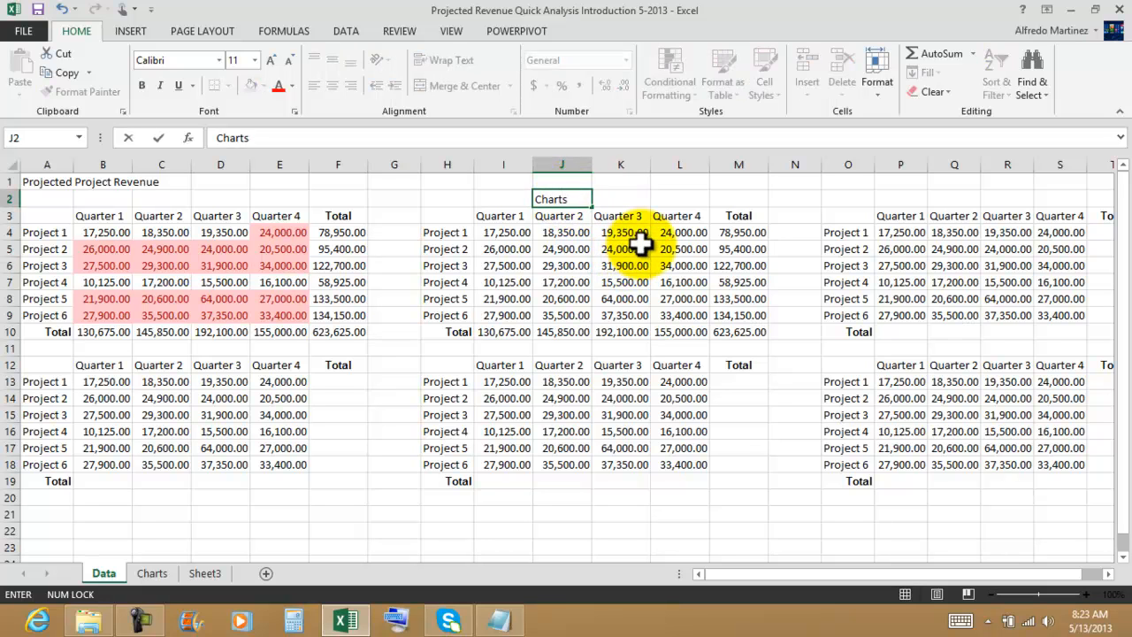
{"action": "key", "text": "Return"}
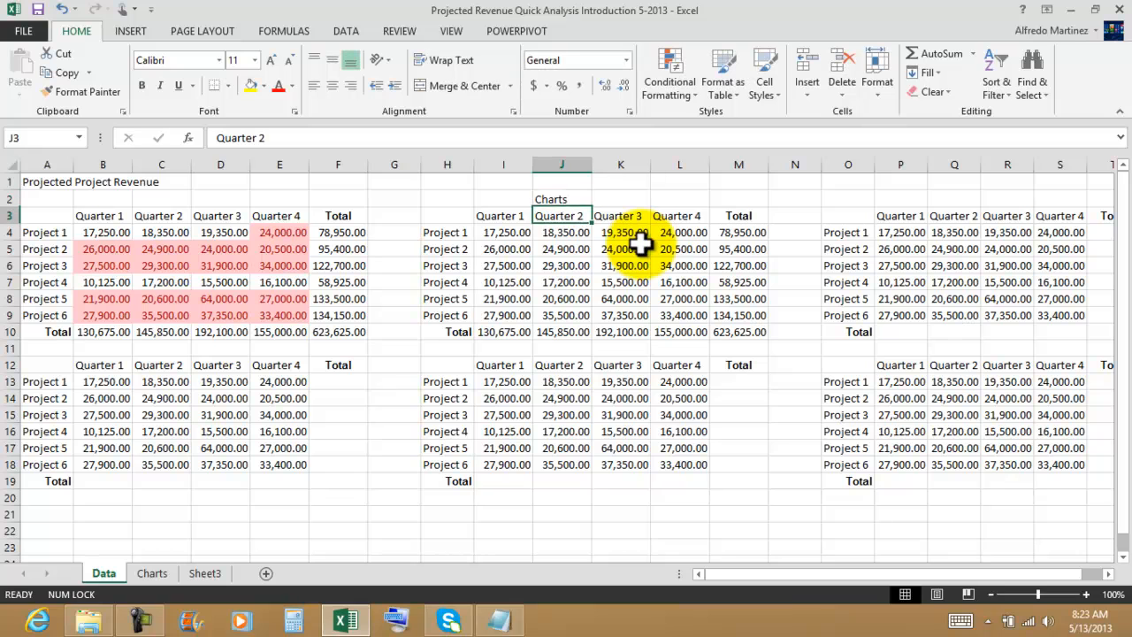
{"action": "left_click", "coordinate": [561, 199]}
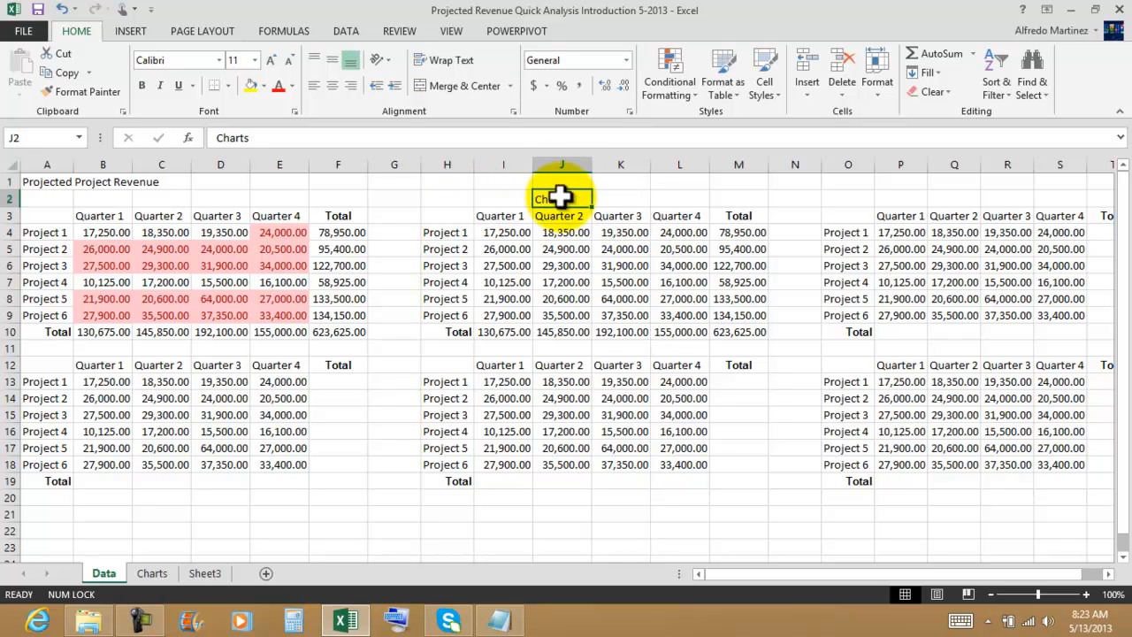
{"action": "left_click_drag", "start_coordinate": [579, 188], "coordinate": [581, 176]}
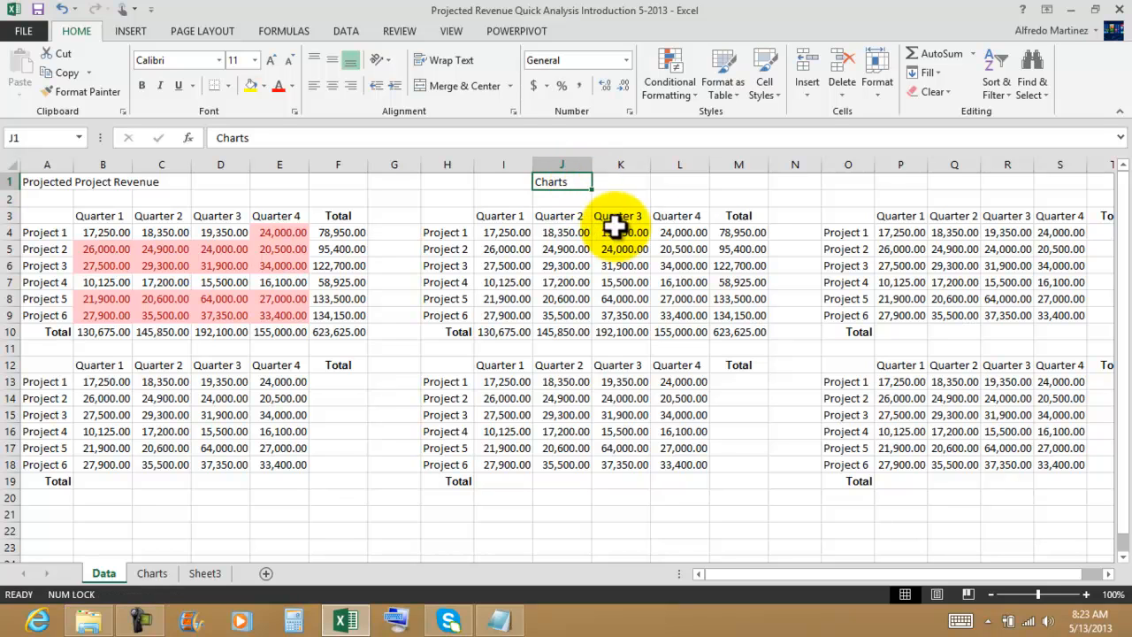
Step: Merge and center the Charts title across H1:M1 and enlarge its font to 14
{"action": "left_click_drag", "start_coordinate": [448, 182], "coordinate": [734, 180]}
{"action": "left_click", "coordinate": [460, 86]}
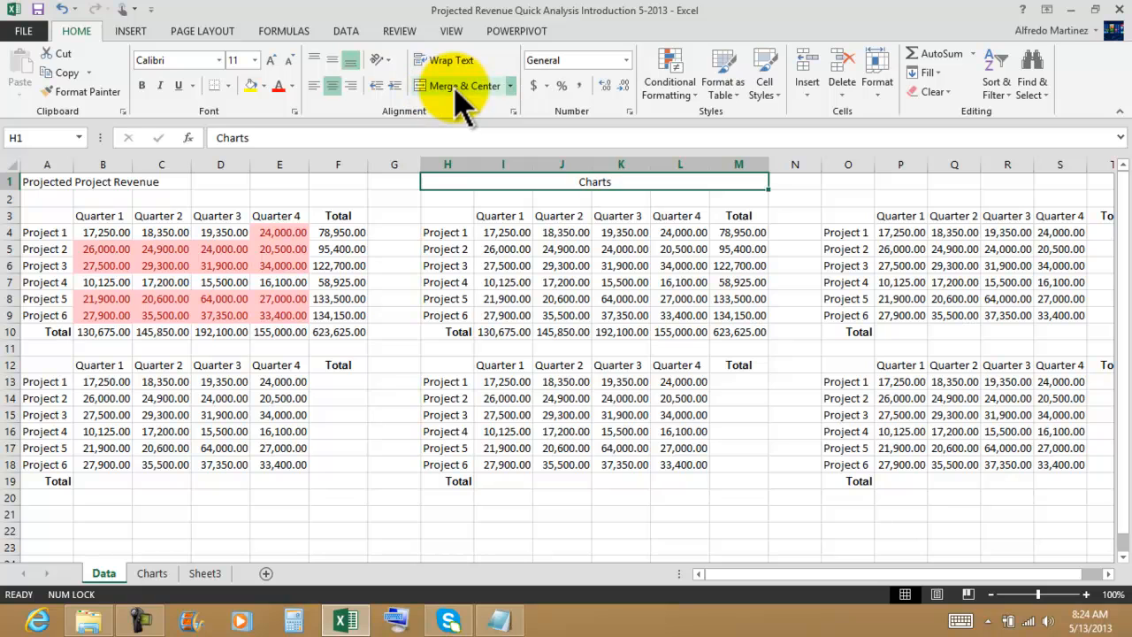
{"action": "left_click", "coordinate": [271, 60]}
{"action": "left_click", "coordinate": [272, 60]}
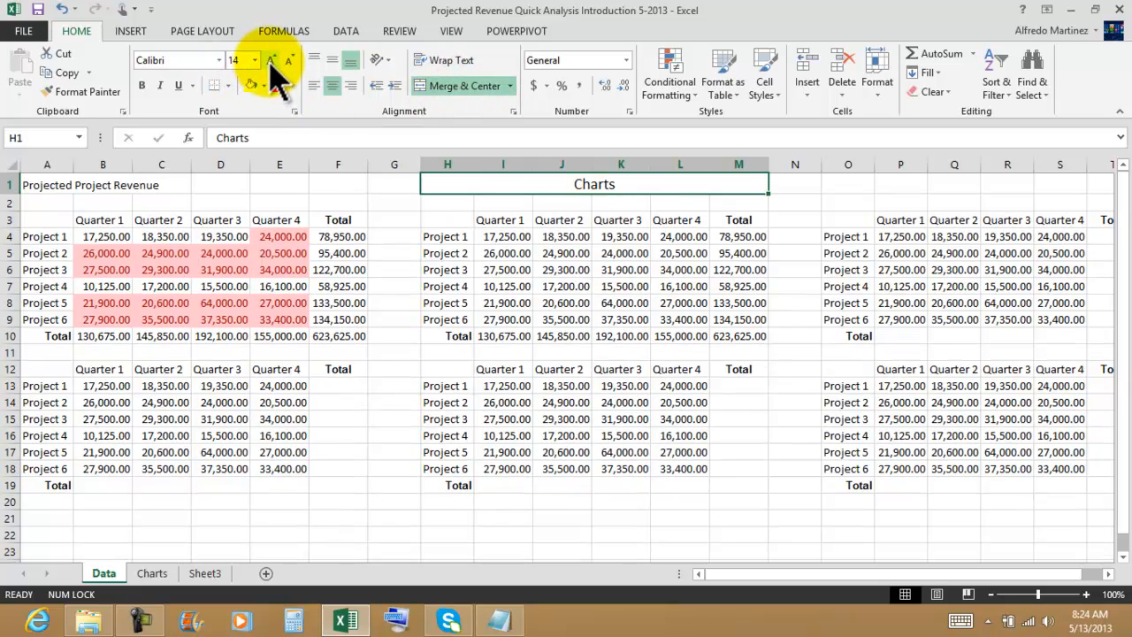
{"action": "left_click", "coordinate": [48, 188]}
{"action": "left_click", "coordinate": [633, 286]}
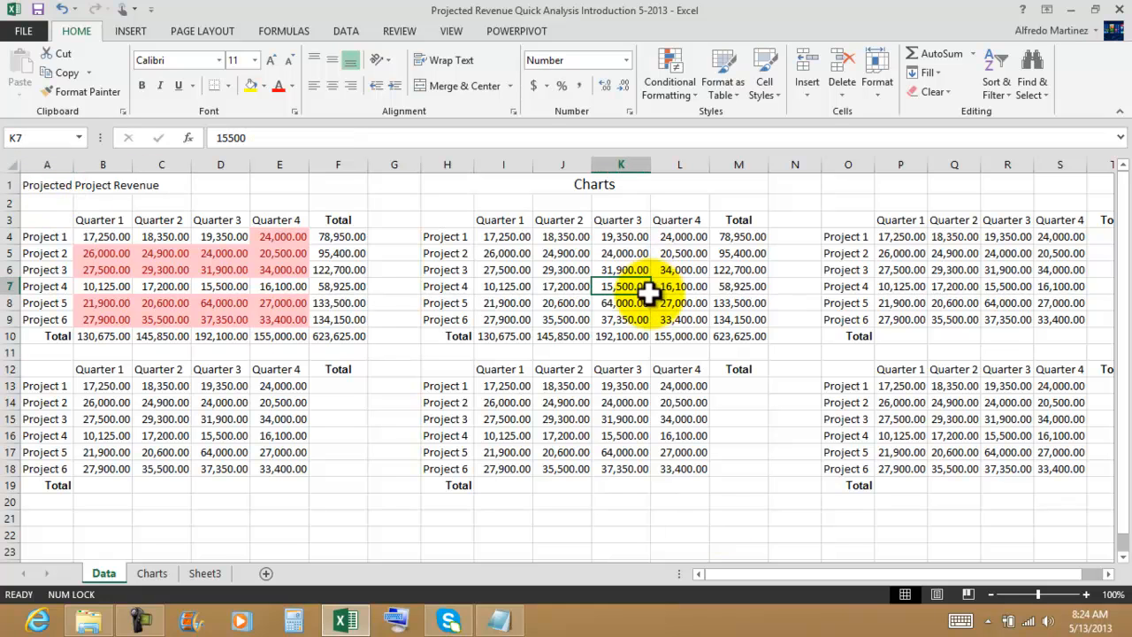
{"action": "left_click_drag", "start_coordinate": [936, 573], "coordinate": [956, 580]}
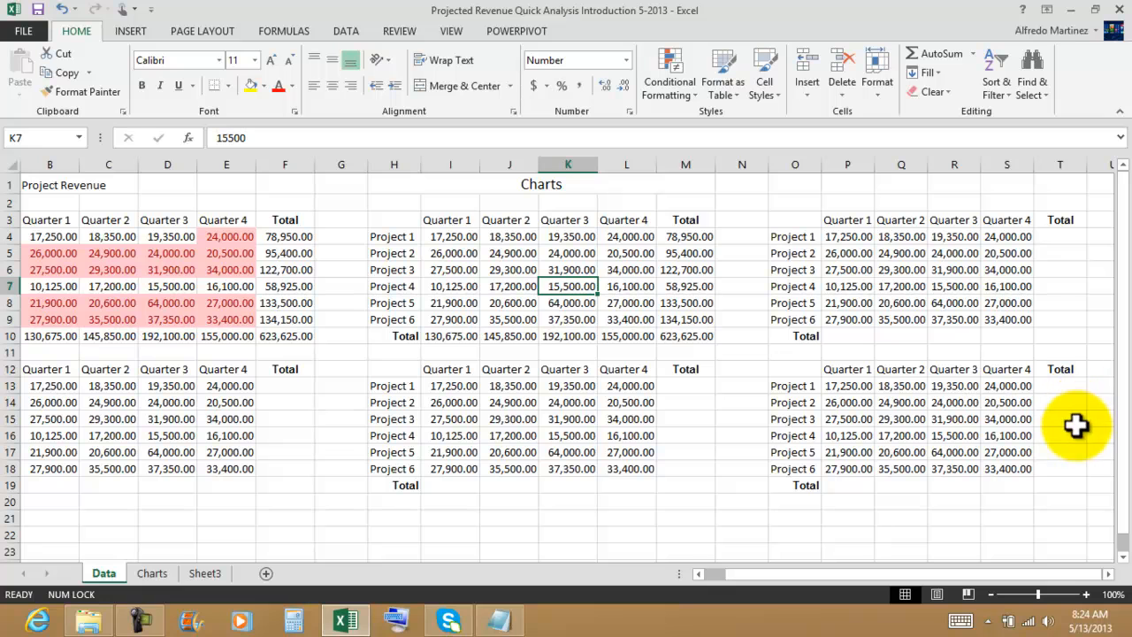
{"action": "left_click", "coordinate": [661, 502]}
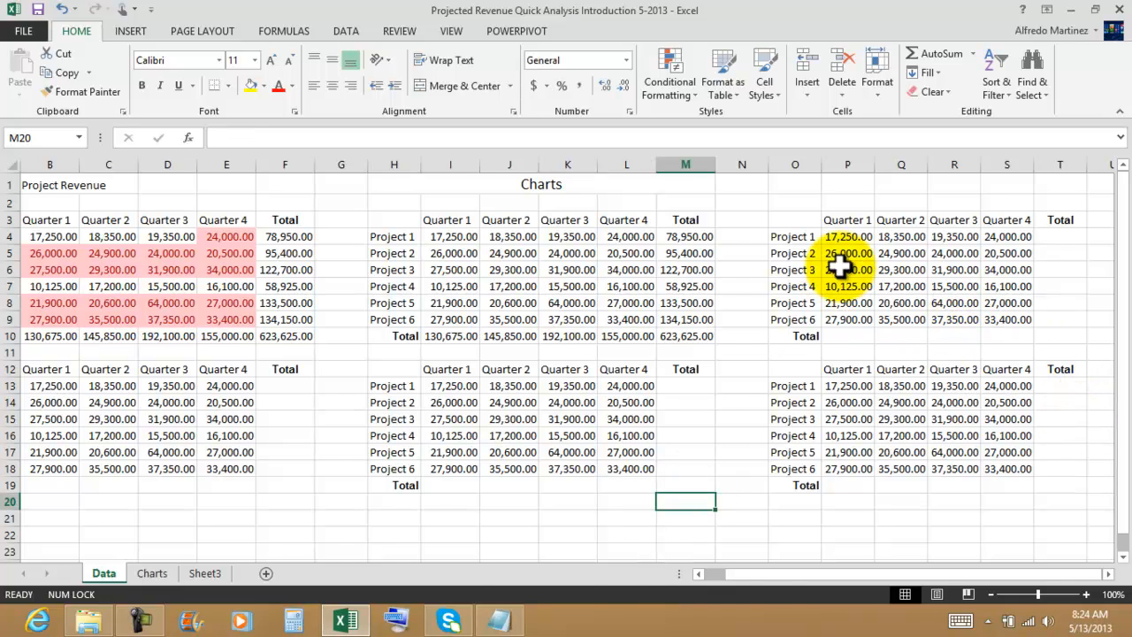
{"action": "left_click_drag", "start_coordinate": [845, 267], "coordinate": [850, 306]}
{"action": "left_click", "coordinate": [885, 321]}
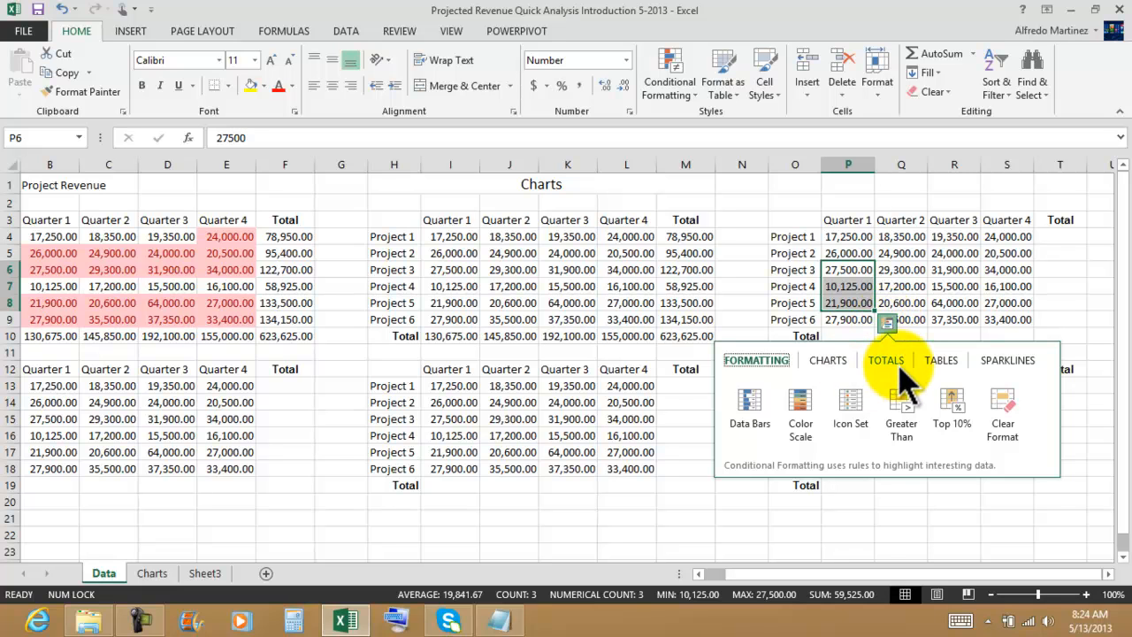
{"action": "left_click", "coordinate": [880, 517]}
Step: Use Quick Analysis on P4:S9 to add a Sum total for each quarter in row 10
{"action": "left_click", "coordinate": [849, 236]}
{"action": "left_click_drag", "start_coordinate": [901, 239], "coordinate": [987, 314]}
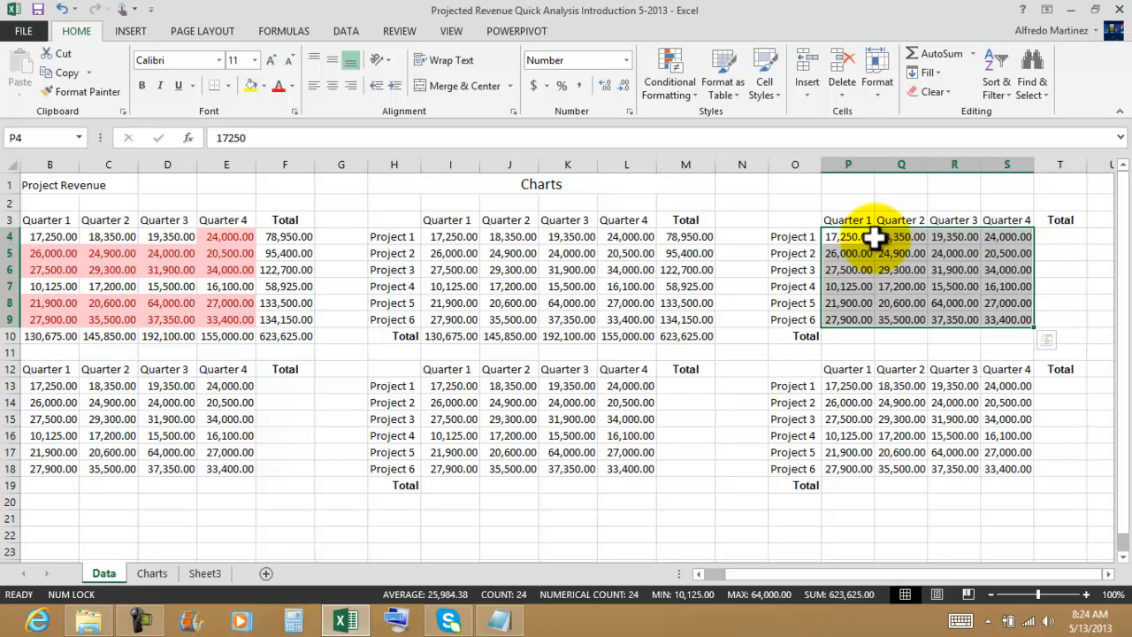
{"action": "left_click", "coordinate": [1046, 341]}
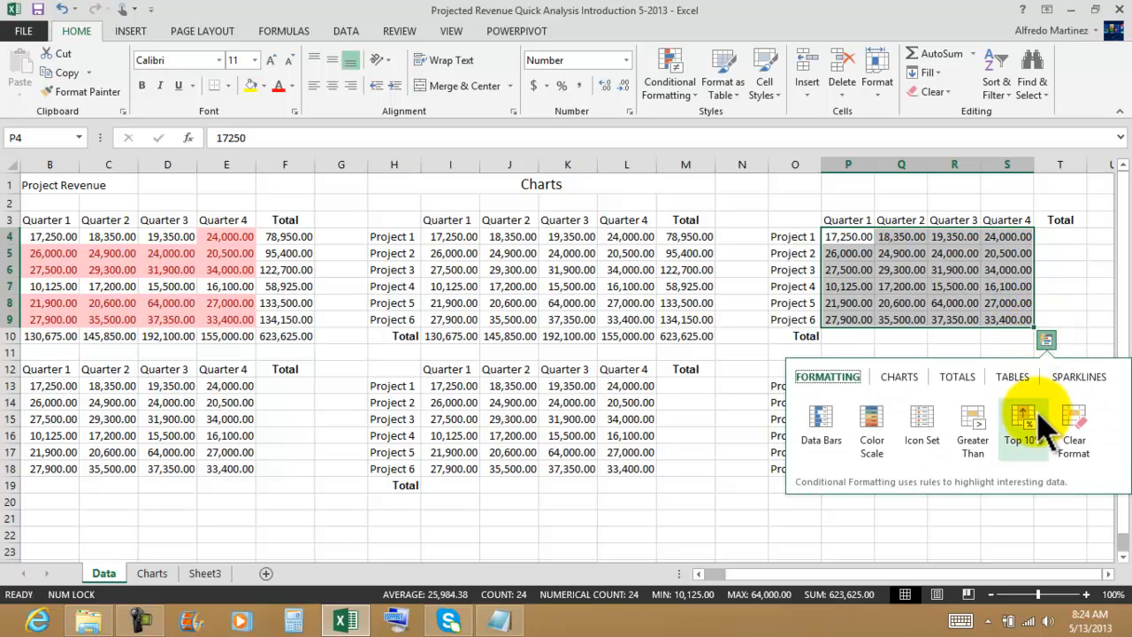
{"action": "left_click", "coordinate": [955, 378]}
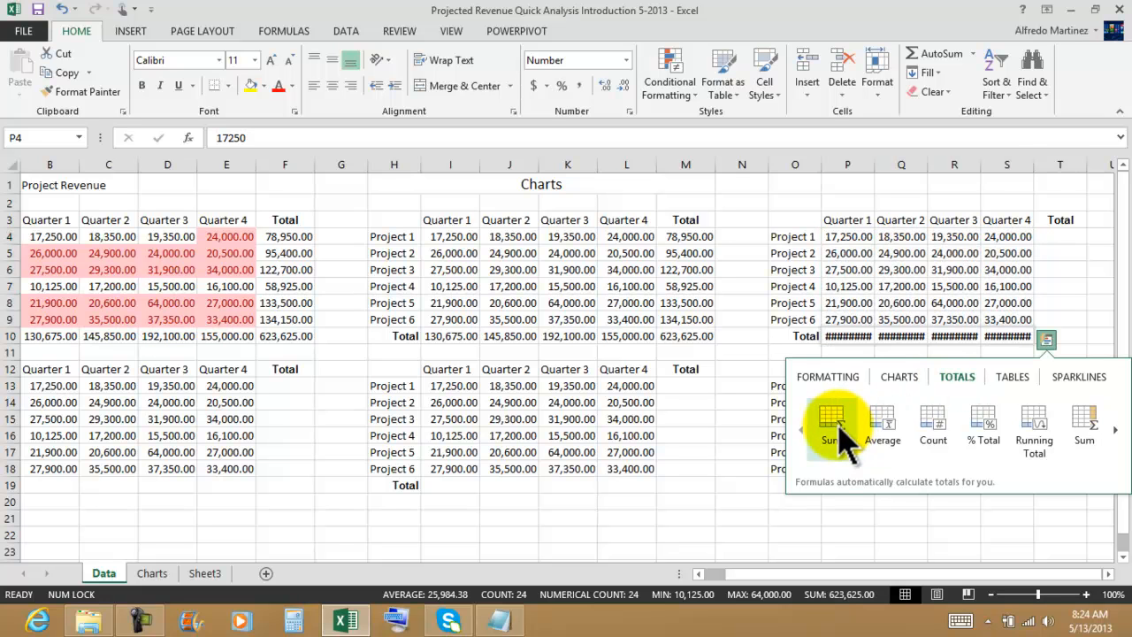
{"action": "left_click", "coordinate": [837, 429]}
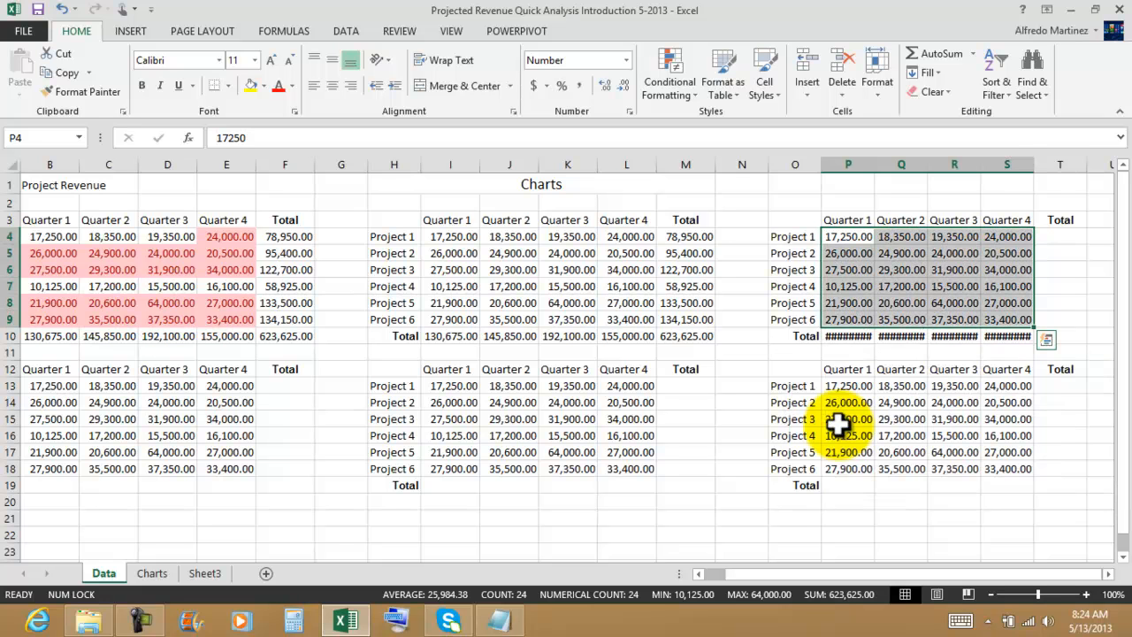
Step: AutoFit the widths of columns P through S so the quarterly totals in row 10 can be read
{"action": "left_click", "coordinate": [859, 337]}
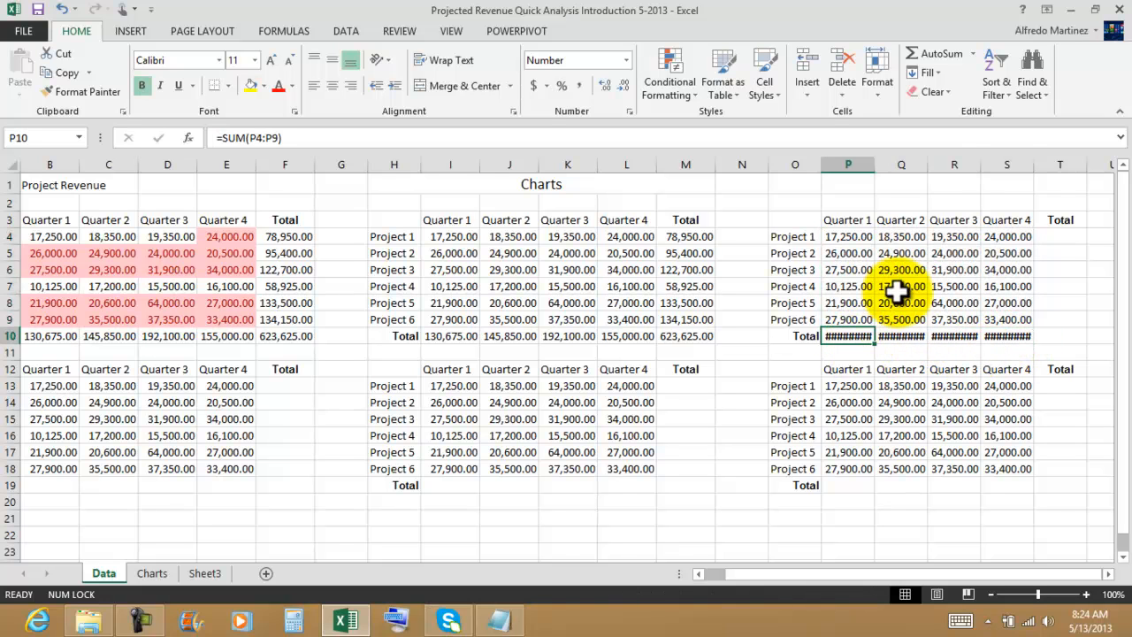
{"action": "double_click", "coordinate": [874, 165]}
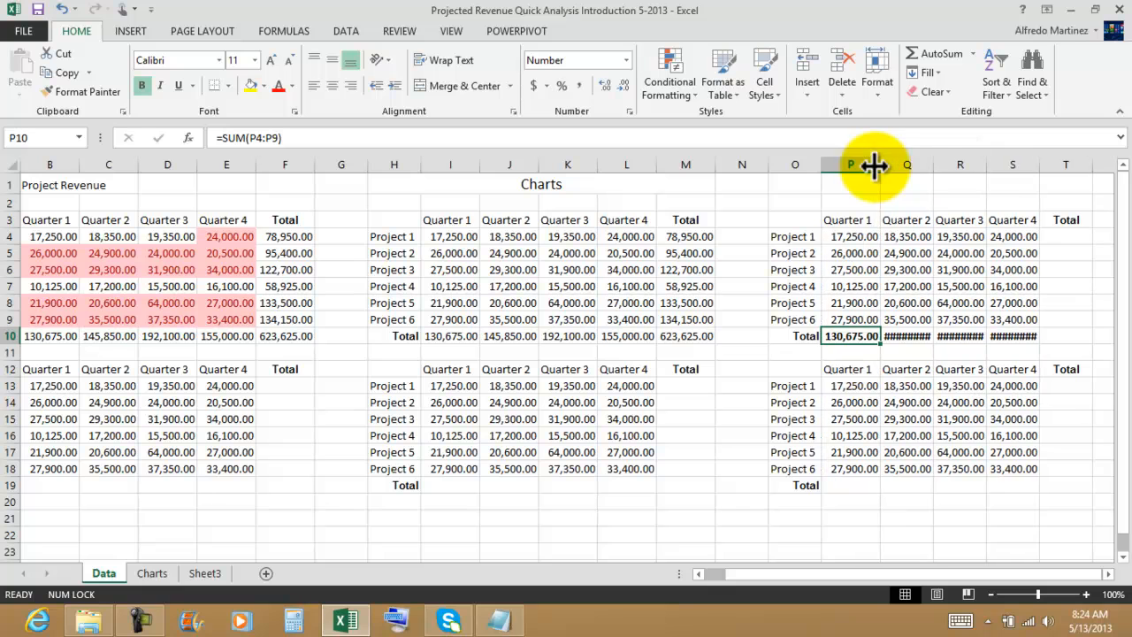
{"action": "double_click", "coordinate": [933, 163]}
{"action": "left_click", "coordinate": [942, 168]}
{"action": "left_click_drag", "start_coordinate": [990, 163], "coordinate": [993, 163]}
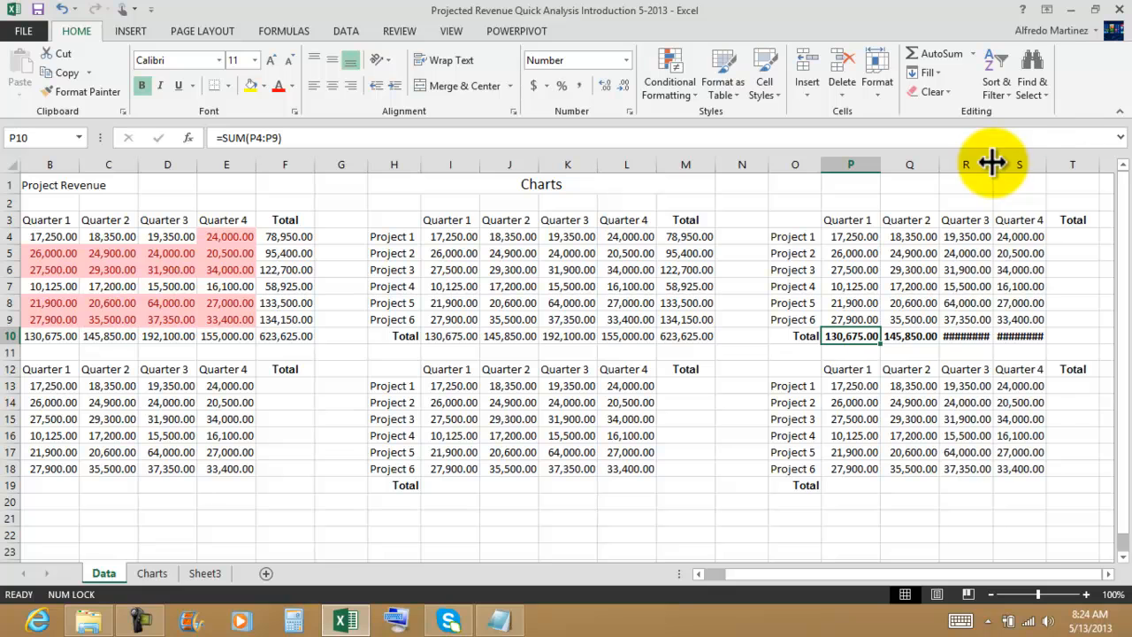
{"action": "double_click", "coordinate": [993, 163]}
{"action": "double_click", "coordinate": [1053, 164]}
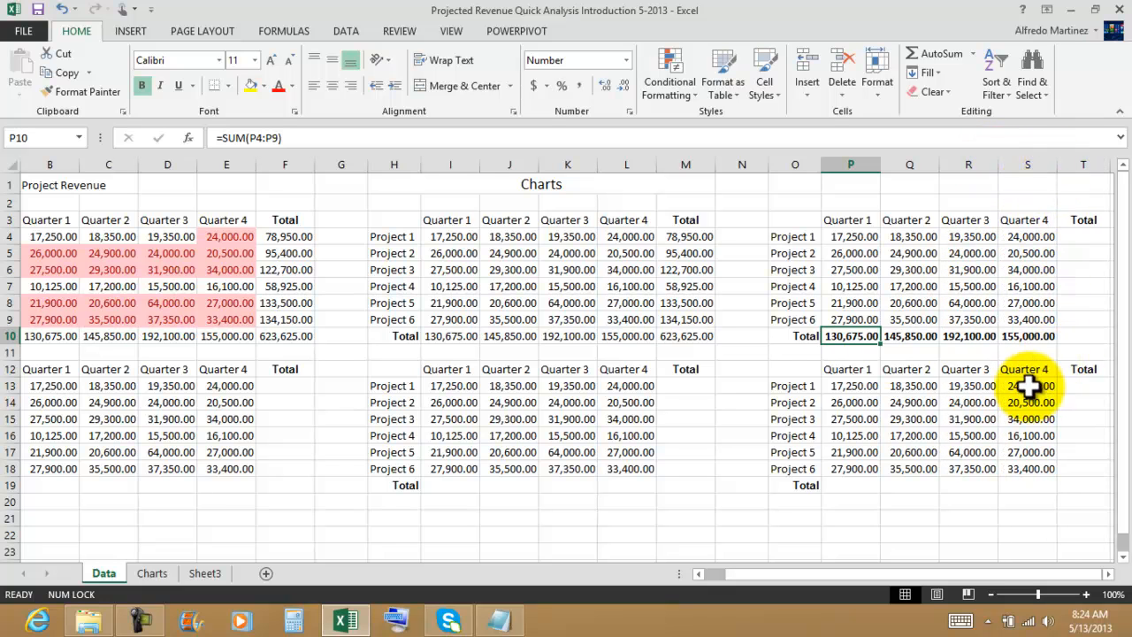
Step: Use Quick Analysis on P4:S9 to add a Sum total per project in column T, and AutoFit that column
{"action": "left_click_drag", "start_coordinate": [845, 225], "coordinate": [1016, 319]}
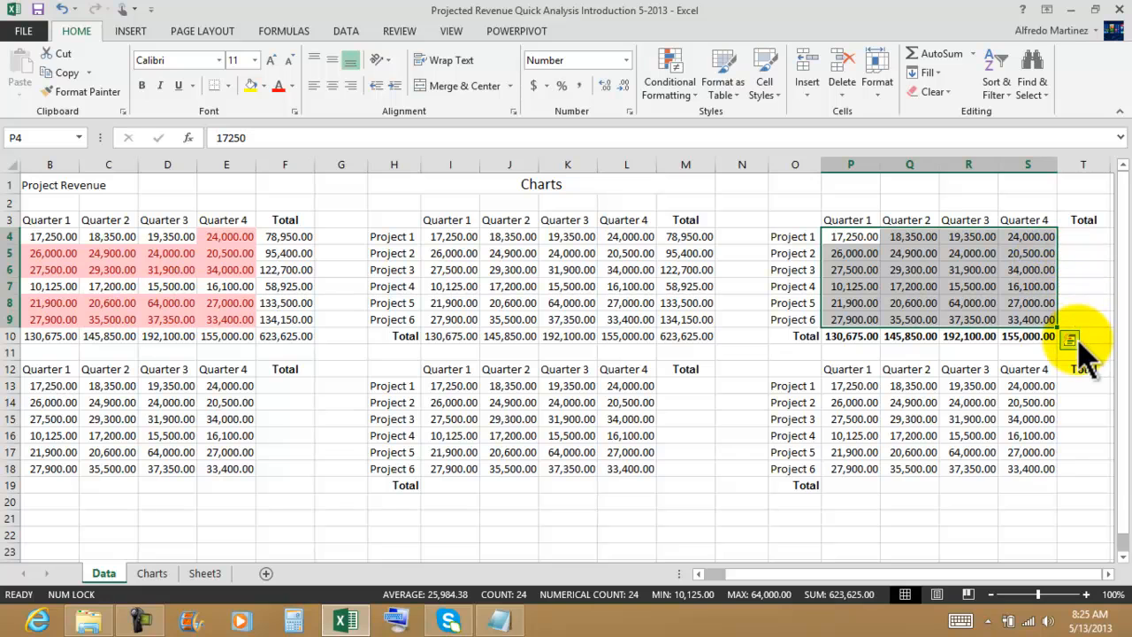
{"action": "left_click", "coordinate": [1072, 340]}
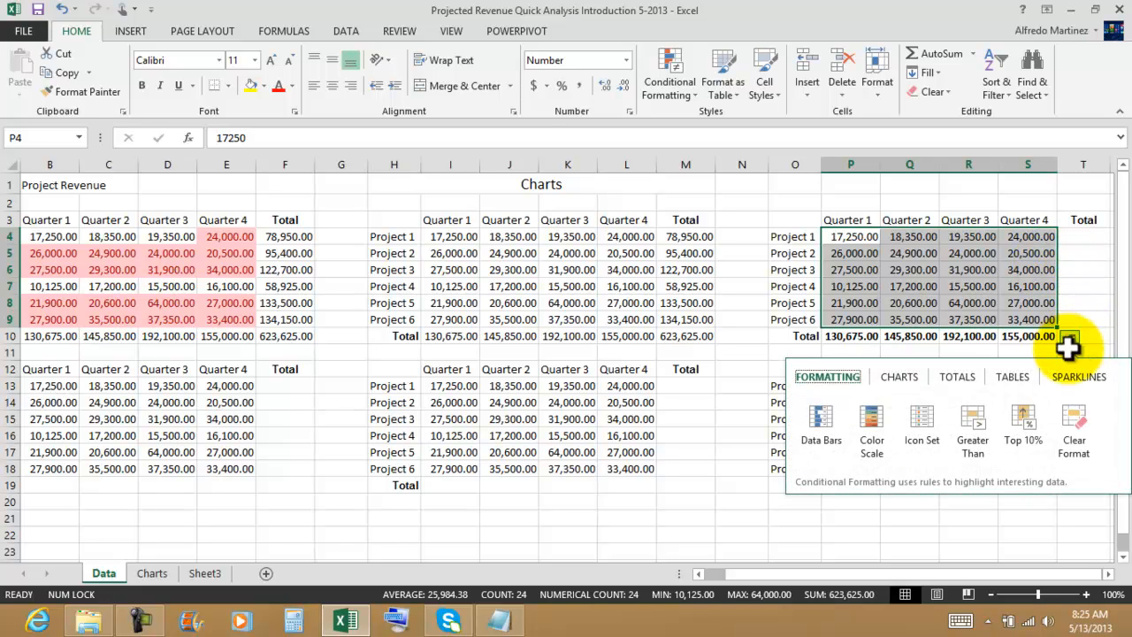
{"action": "left_click", "coordinate": [966, 382]}
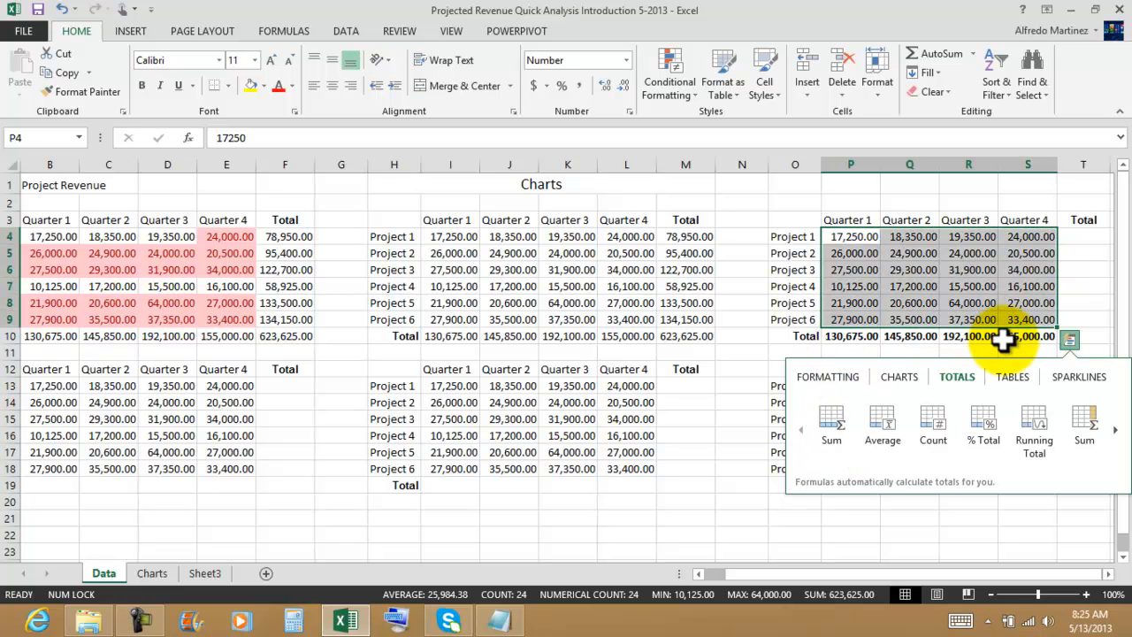
{"action": "left_click", "coordinate": [1117, 433]}
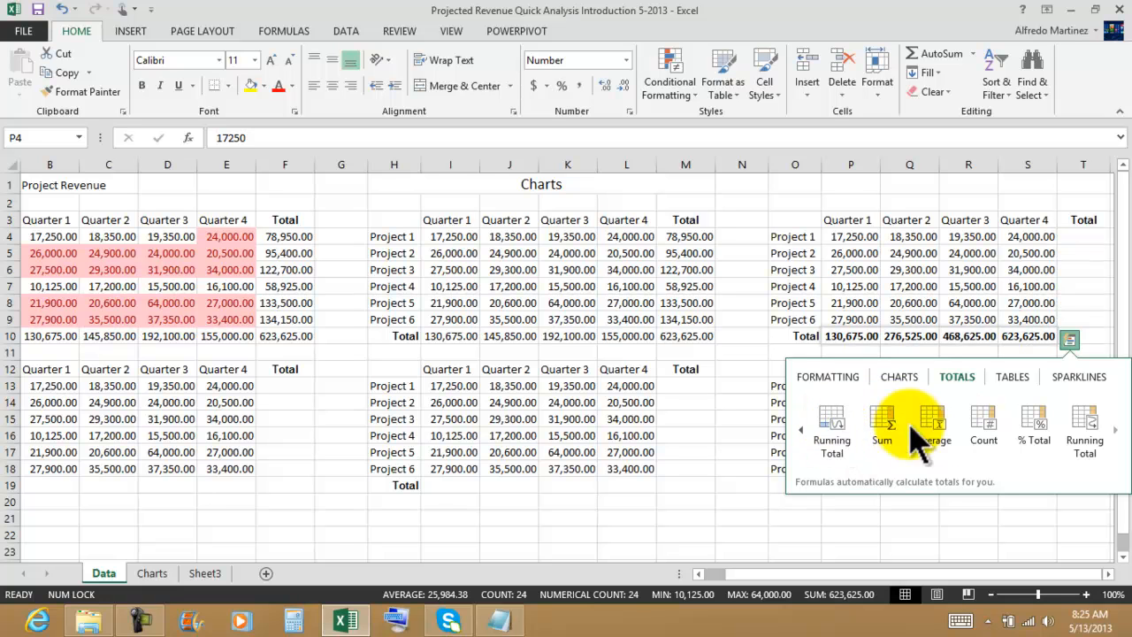
{"action": "left_click", "coordinate": [885, 419]}
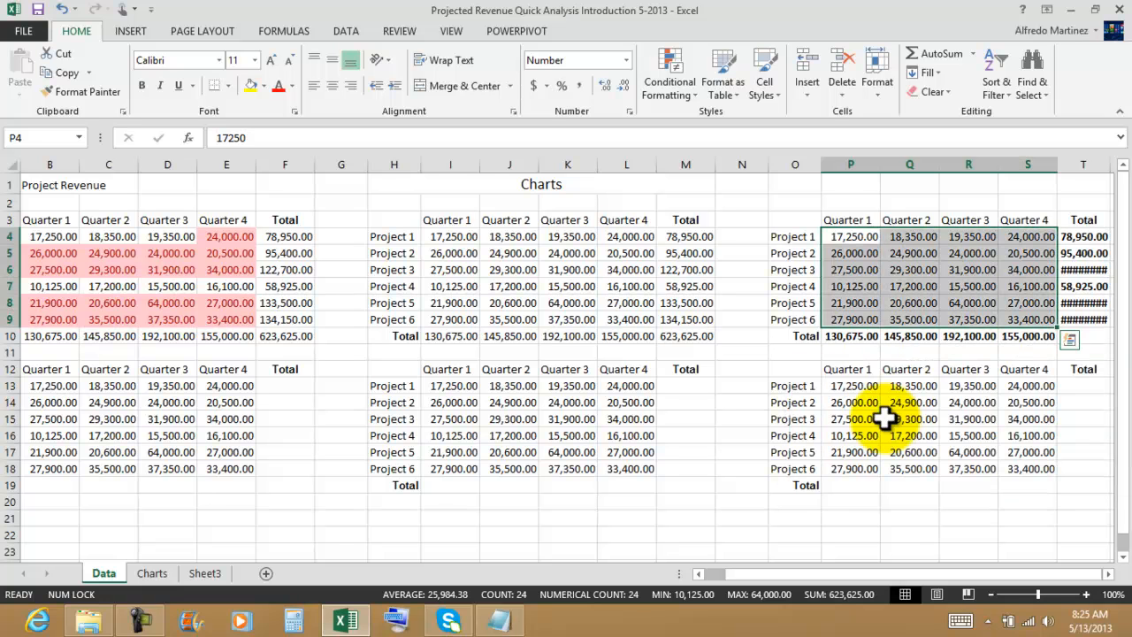
{"action": "double_click", "coordinate": [1108, 162]}
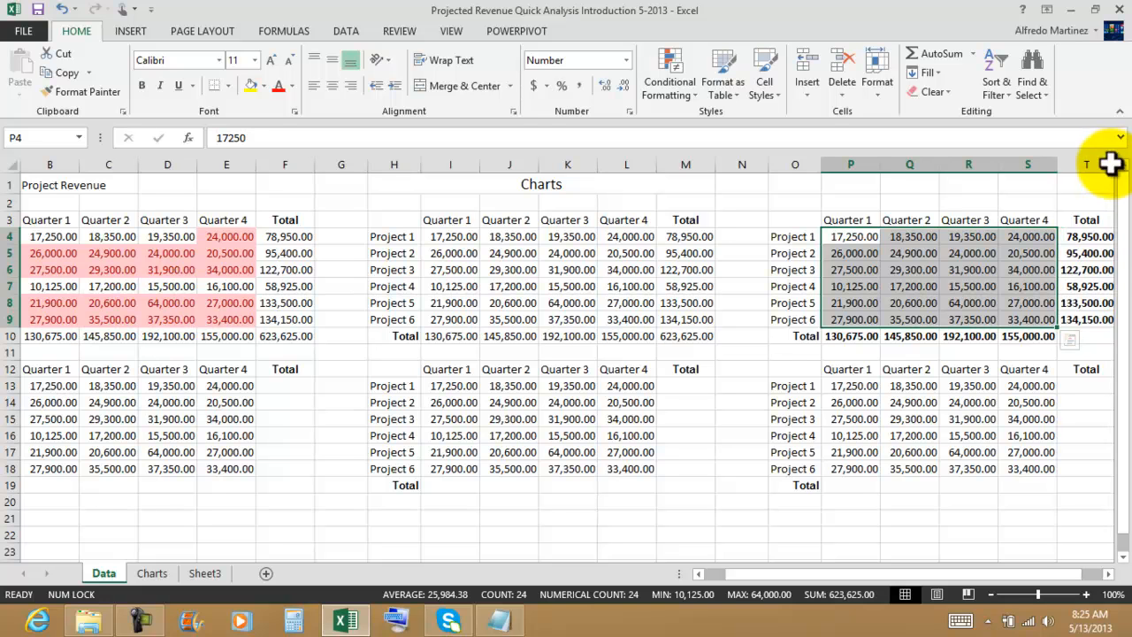
{"action": "left_click", "coordinate": [1048, 501]}
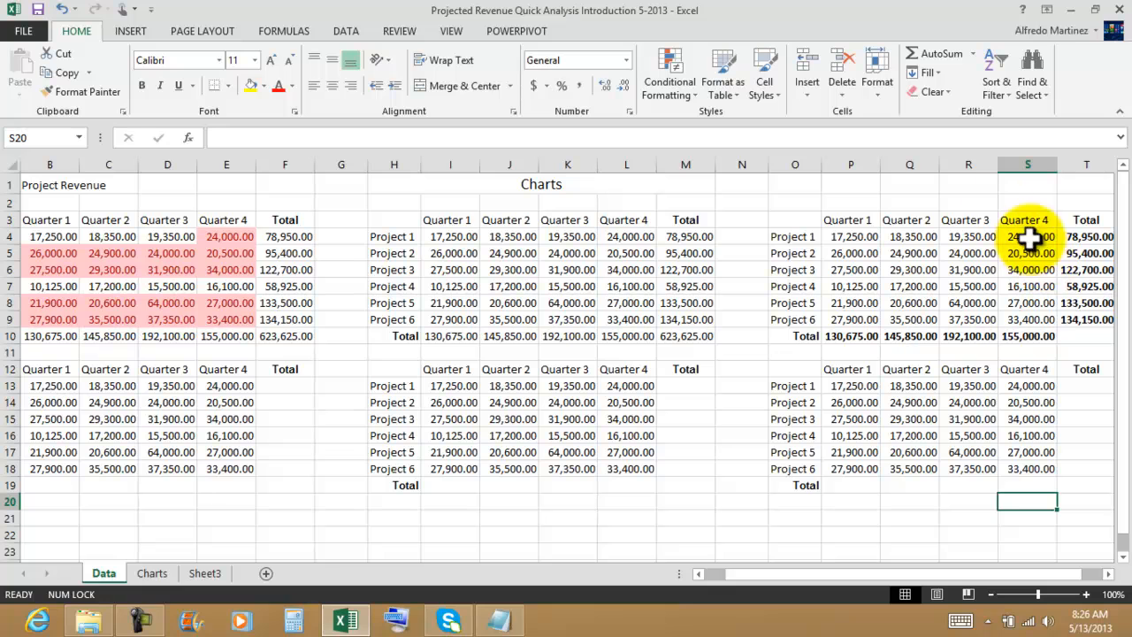
Step: Enter the title Totals in Q1 and merge and center it across O1:T1
{"action": "left_click", "coordinate": [889, 183]}
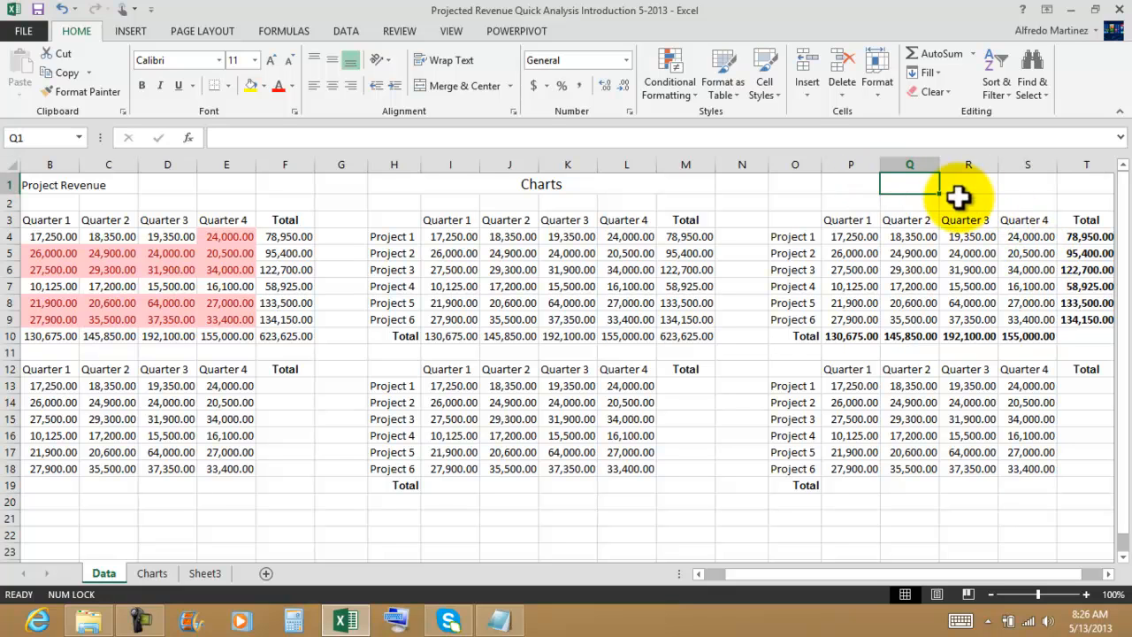
{"action": "type", "text": "Totals"}
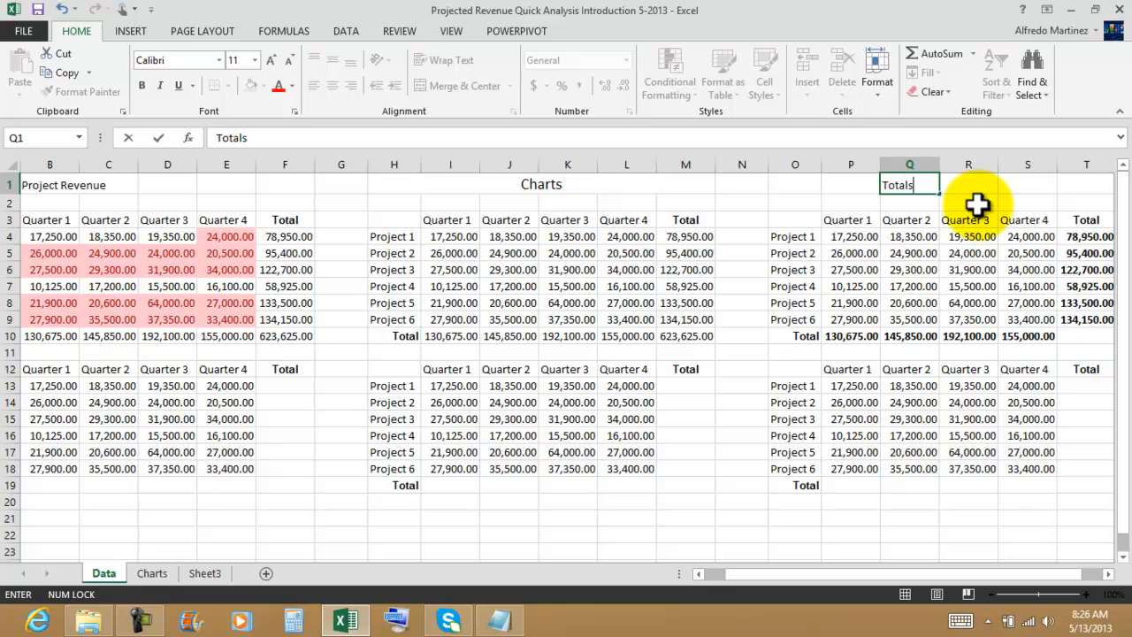
{"action": "key", "text": "Return"}
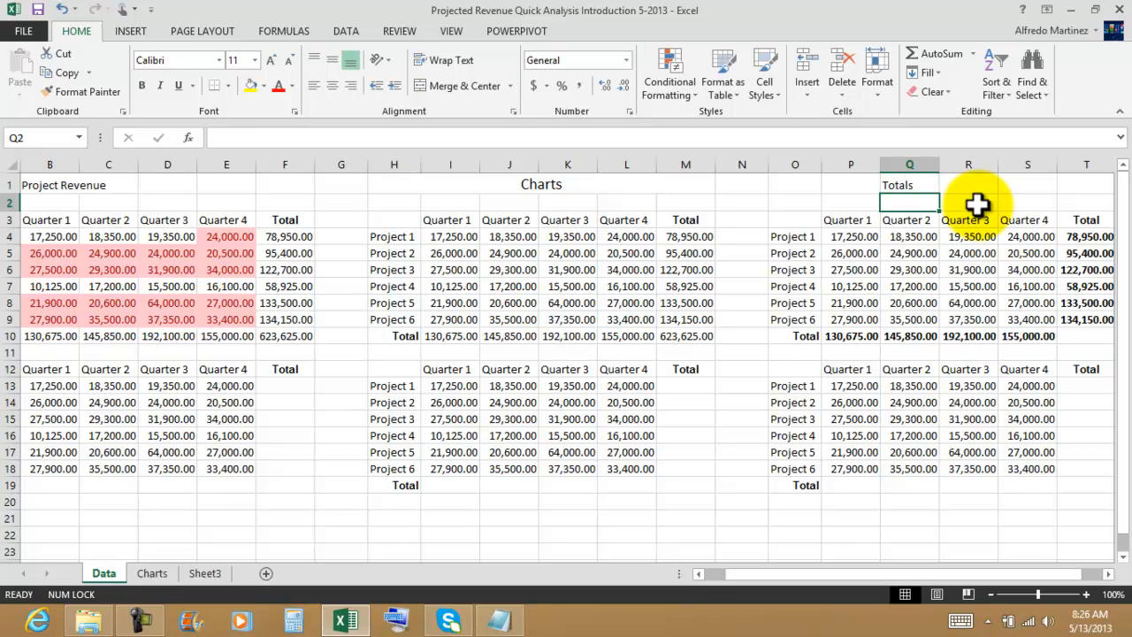
{"action": "left_click_drag", "start_coordinate": [799, 182], "coordinate": [1066, 181]}
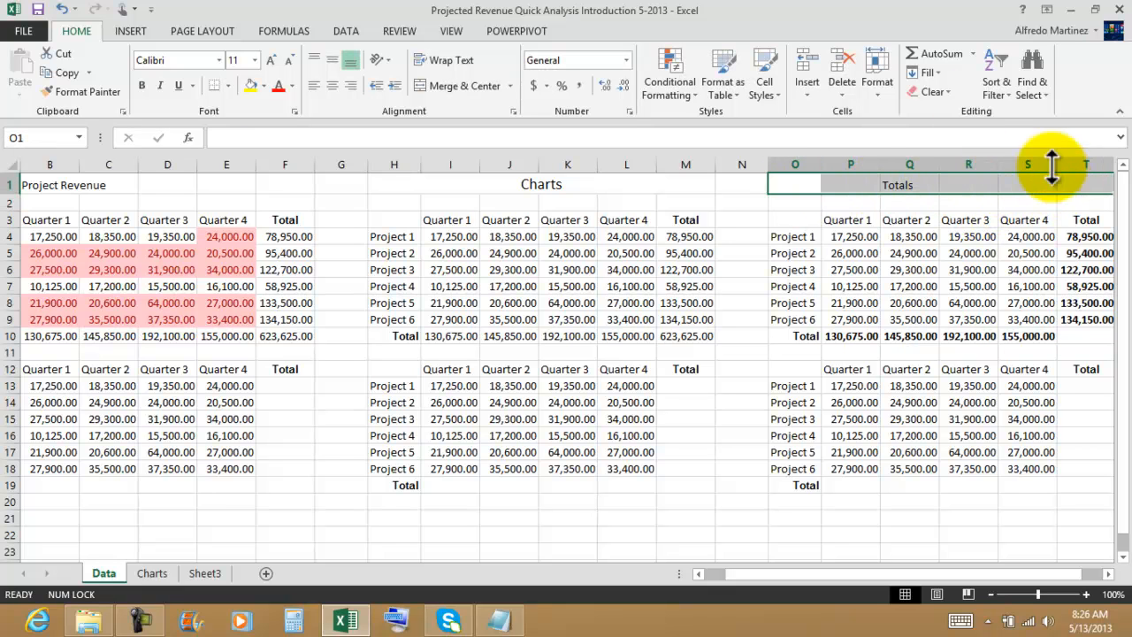
{"action": "left_click", "coordinate": [452, 86]}
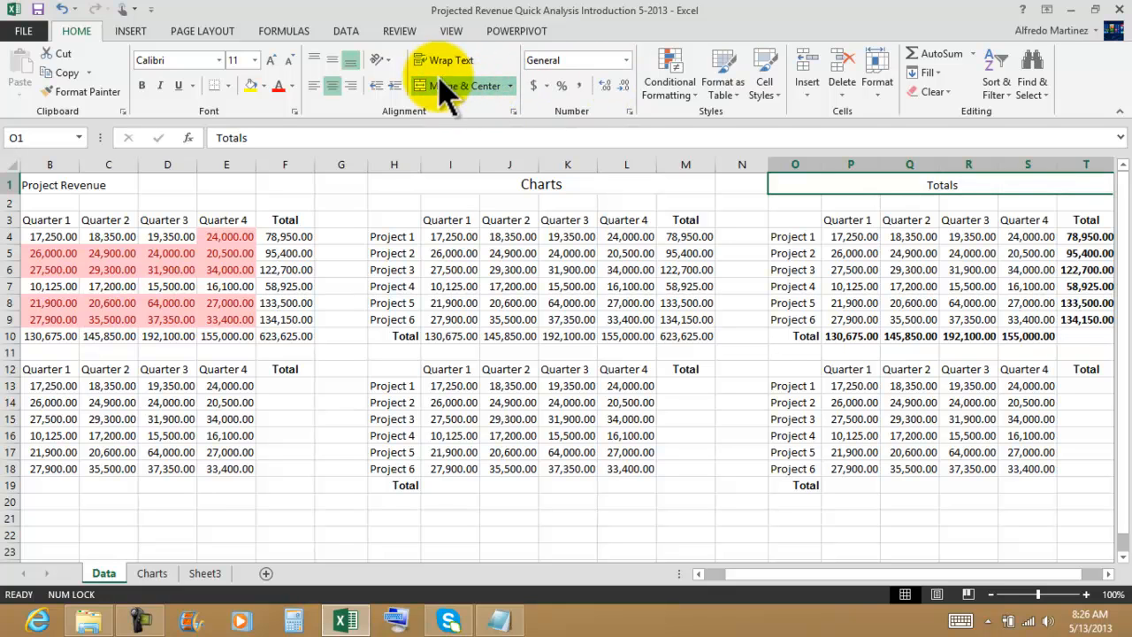
Step: Increase the font size of the Totals title in O1 to 16
{"action": "left_click", "coordinate": [272, 60]}
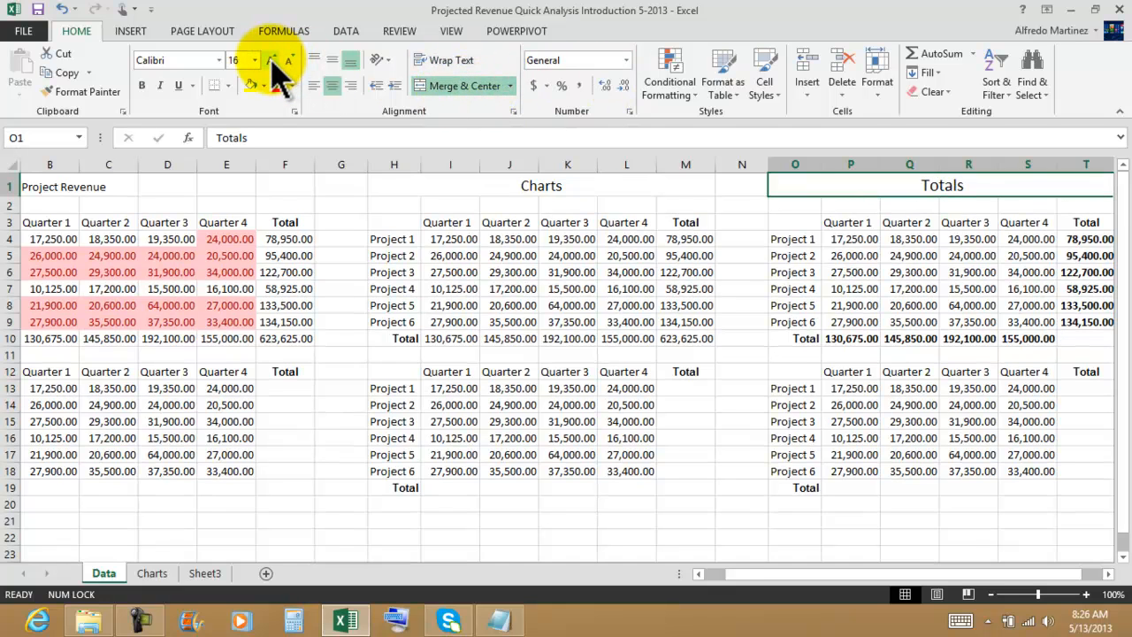
{"action": "left_click", "coordinate": [845, 370]}
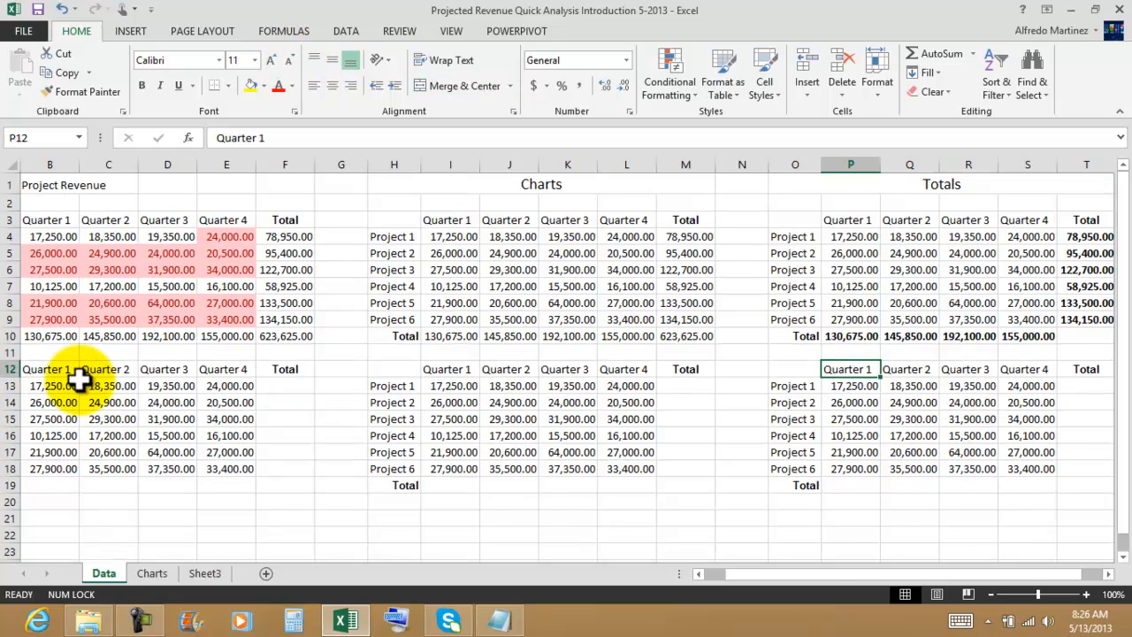
{"action": "left_click_drag", "start_coordinate": [800, 576], "coordinate": [732, 579]}
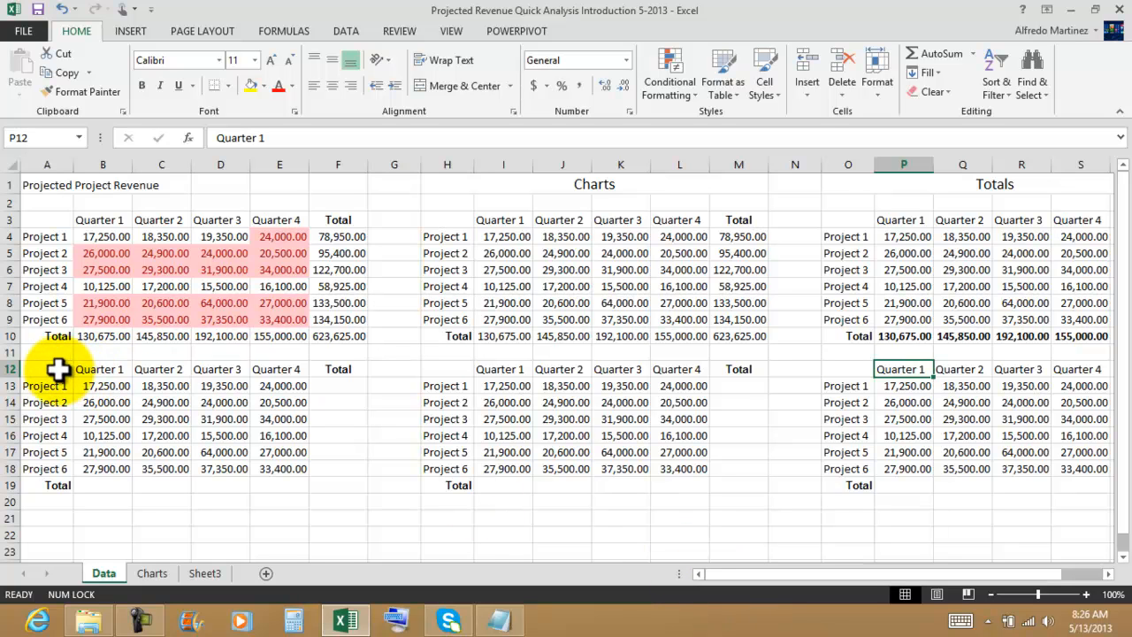
{"action": "left_click_drag", "start_coordinate": [88, 368], "coordinate": [95, 403]}
{"action": "left_click", "coordinate": [143, 423]}
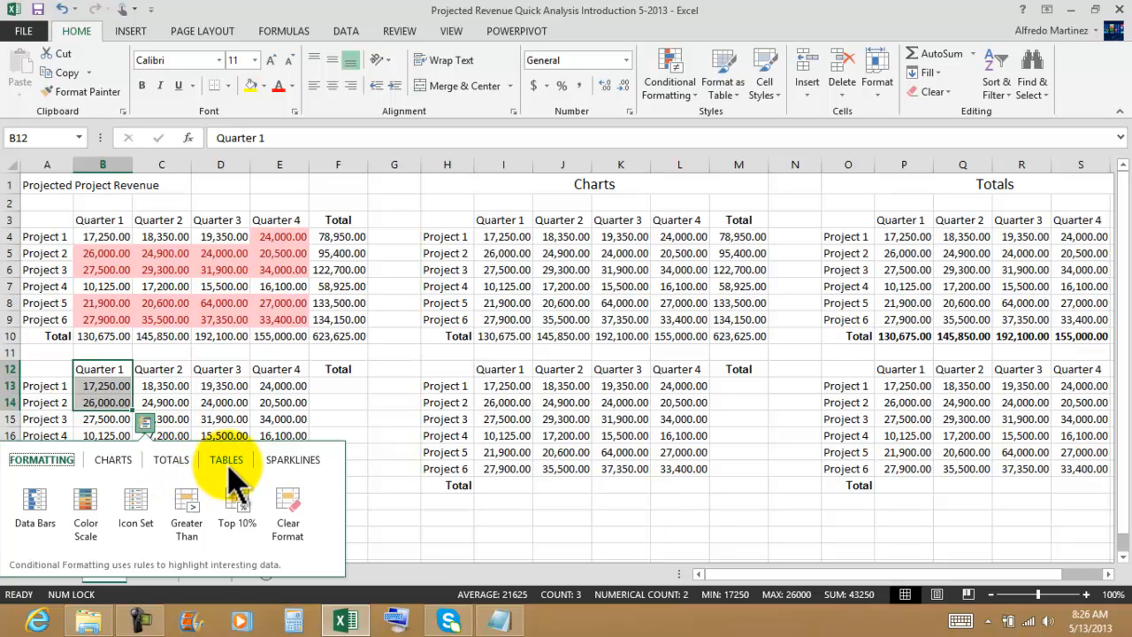
{"action": "left_click", "coordinate": [363, 420]}
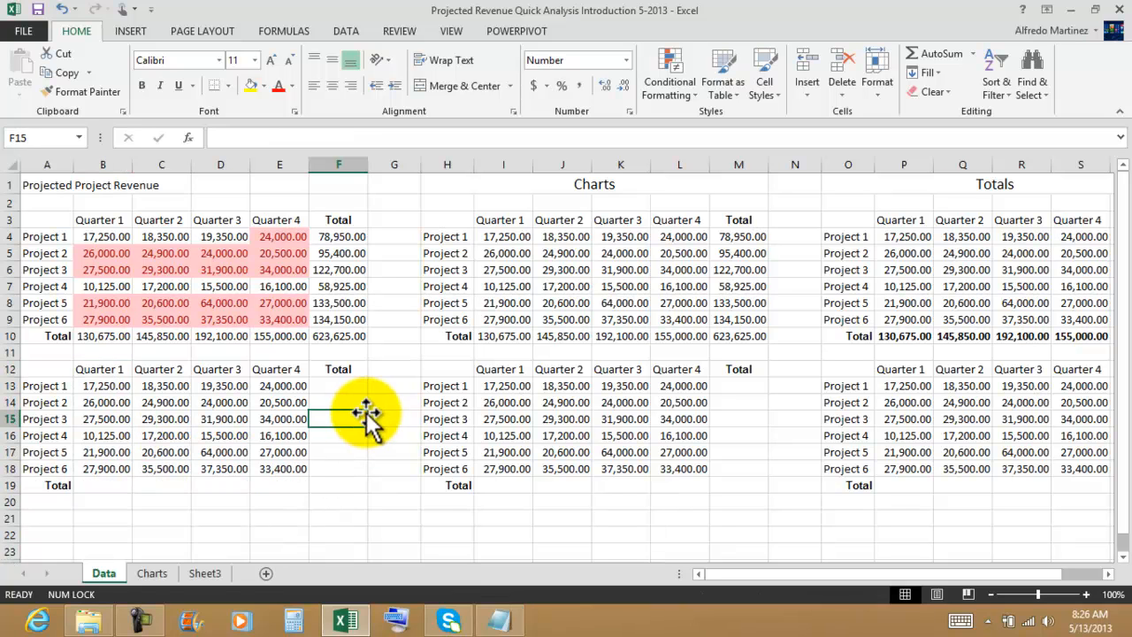
Step: Use Quick Analysis to convert the revenue range A12:F19 into a table
{"action": "left_click", "coordinate": [66, 369]}
{"action": "left_click_drag", "start_coordinate": [80, 372], "coordinate": [311, 480]}
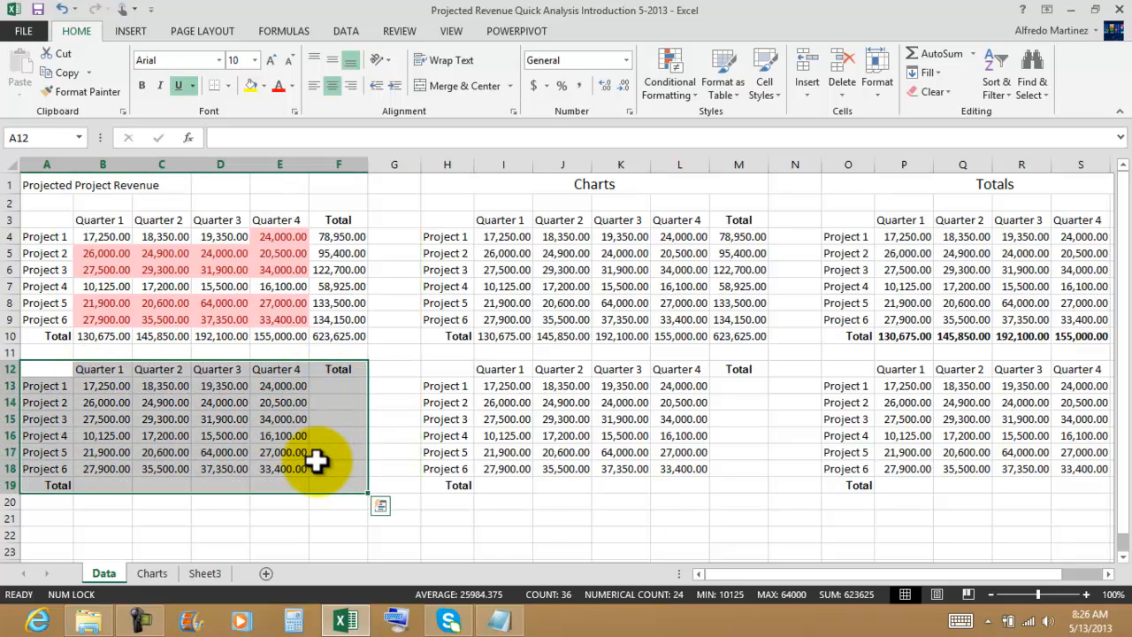
{"action": "left_click", "coordinate": [381, 507]}
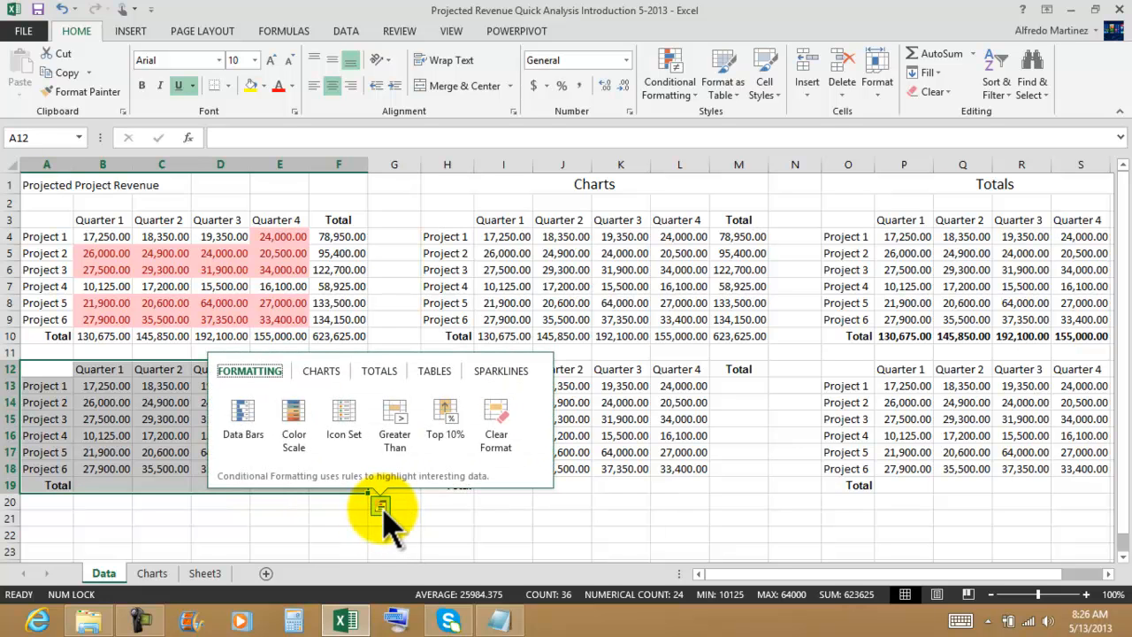
{"action": "left_click", "coordinate": [438, 369]}
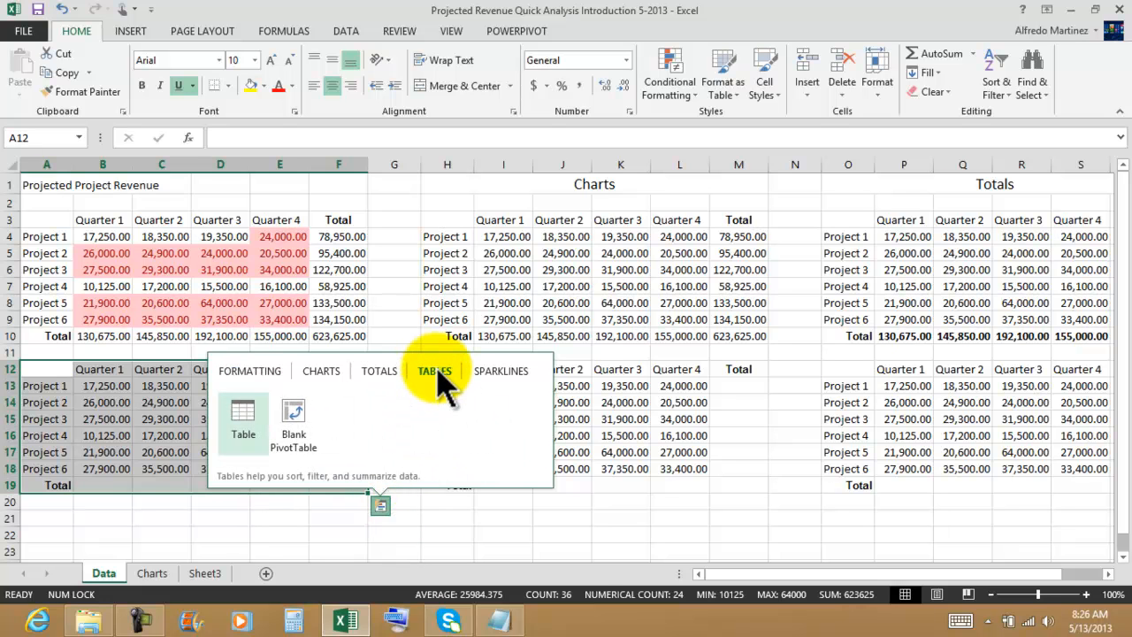
{"action": "left_click", "coordinate": [246, 425]}
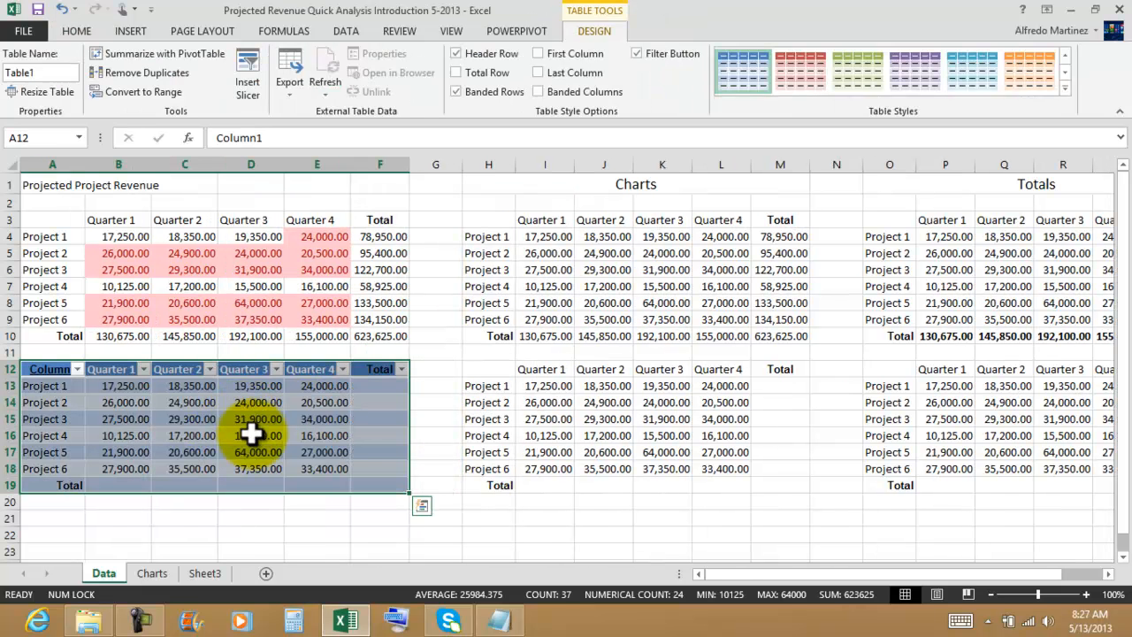
{"action": "left_click", "coordinate": [473, 516]}
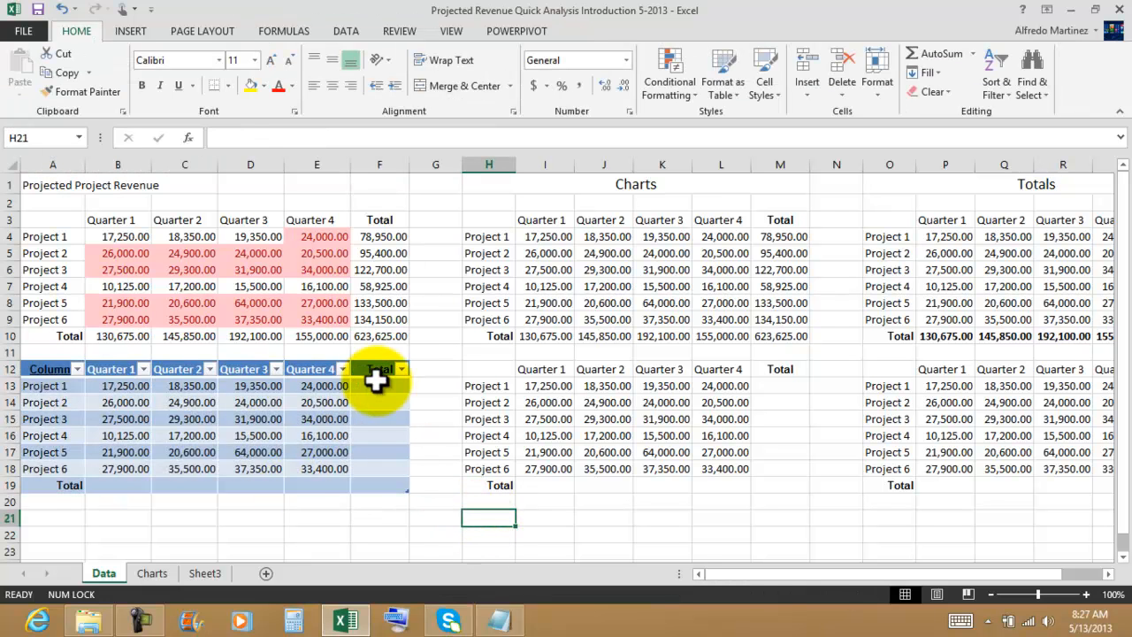
Step: Look at the filter options of the new table's Quarter 1 and Total columns
{"action": "left_click", "coordinate": [143, 369]}
{"action": "key", "text": "Escape"}
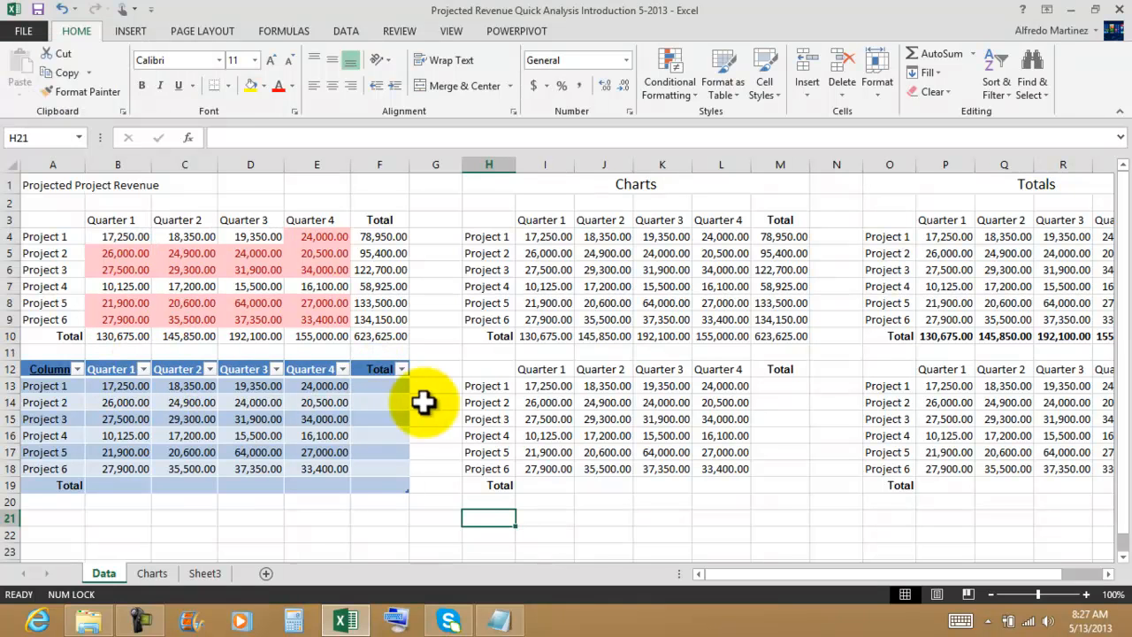
{"action": "left_click", "coordinate": [401, 369]}
{"action": "left_click", "coordinate": [402, 369]}
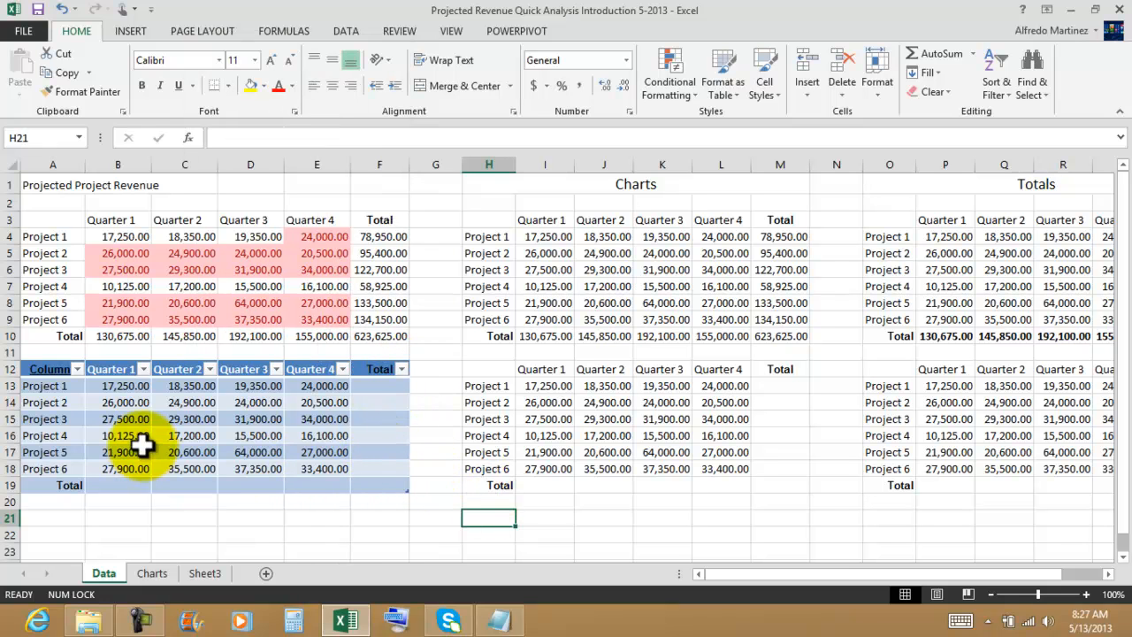
Step: Try to add a Sum total row beneath B13:F19 of the table with Quick Analysis
{"action": "left_click_drag", "start_coordinate": [115, 390], "coordinate": [366, 482]}
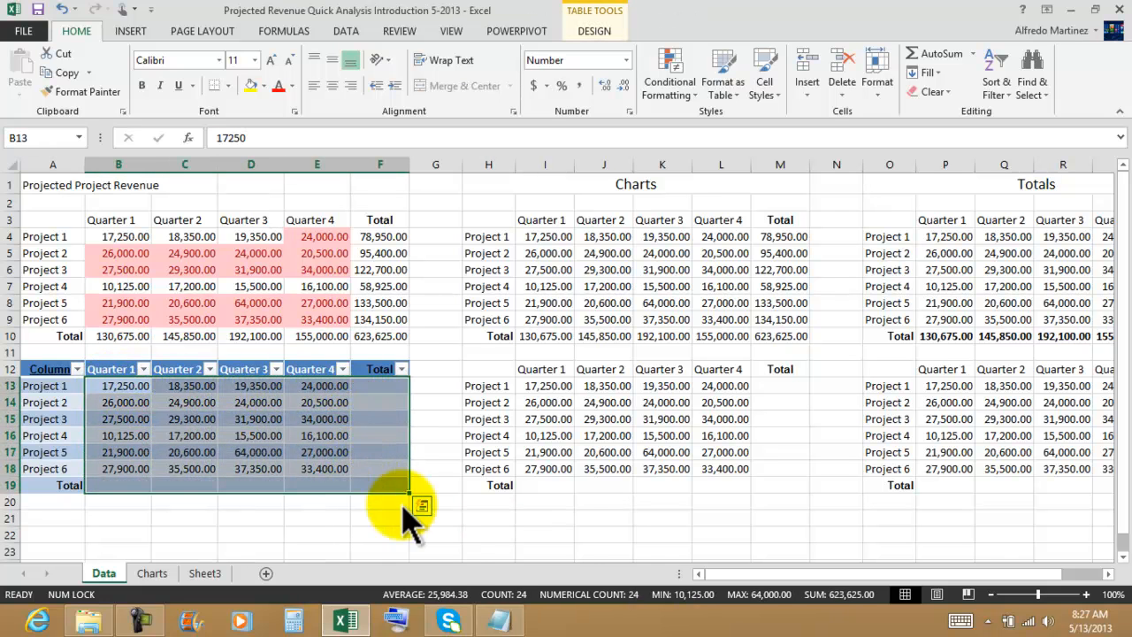
{"action": "left_click", "coordinate": [430, 508]}
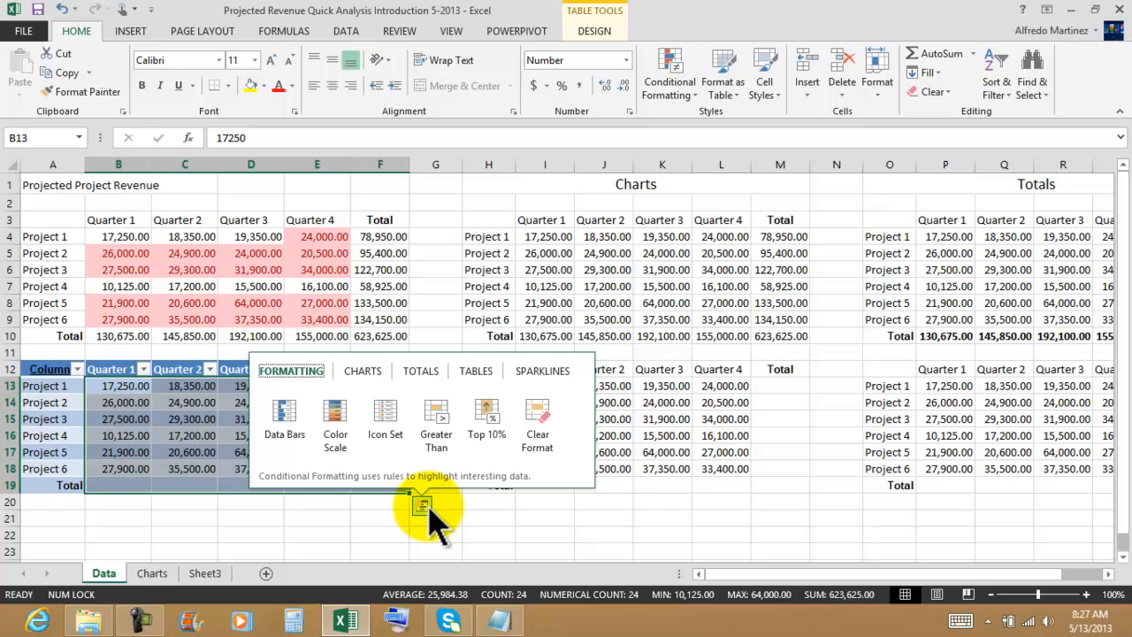
{"action": "left_click", "coordinate": [421, 371]}
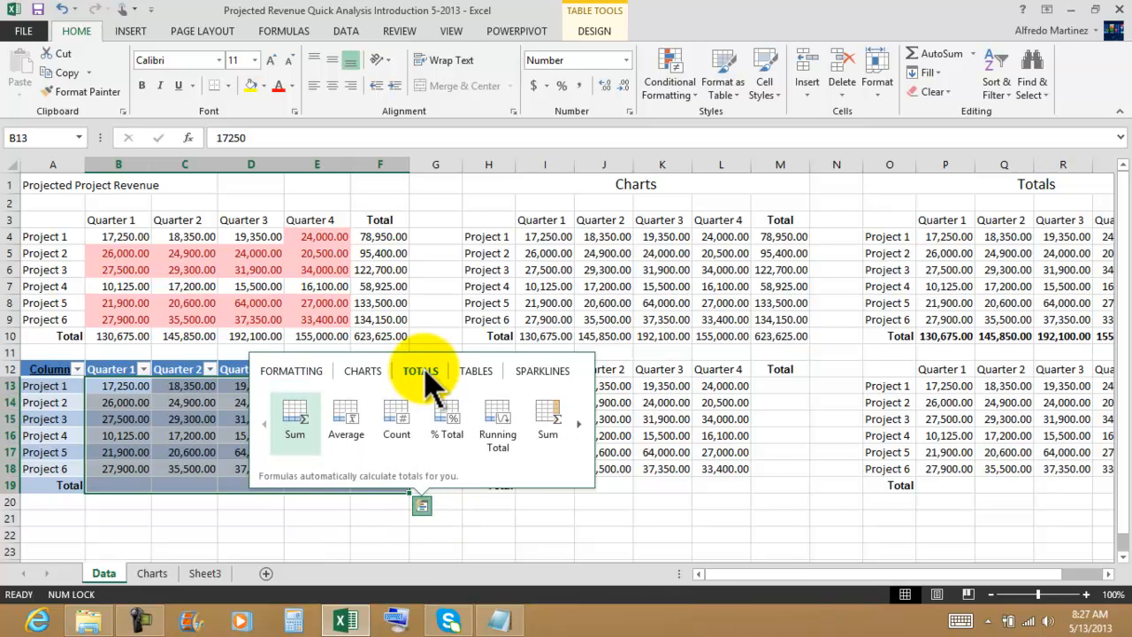
{"action": "left_click", "coordinate": [293, 419]}
Step: Try to add a Sum column for each project beside B13:F19 with Quick Analysis
{"action": "left_click", "coordinate": [419, 506]}
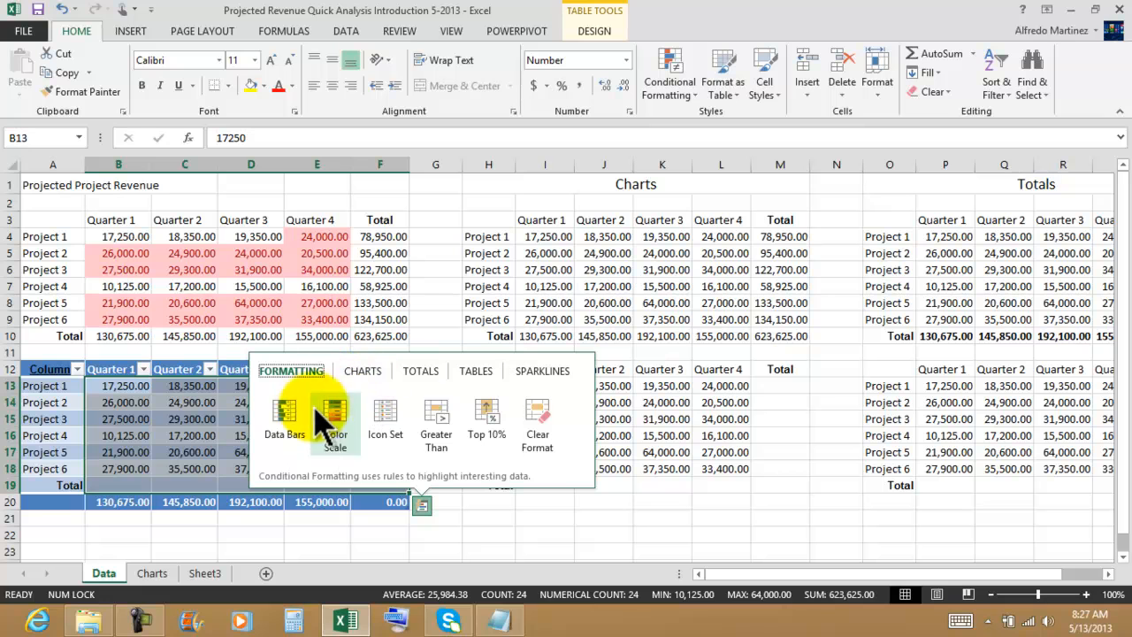
{"action": "left_click", "coordinate": [421, 380]}
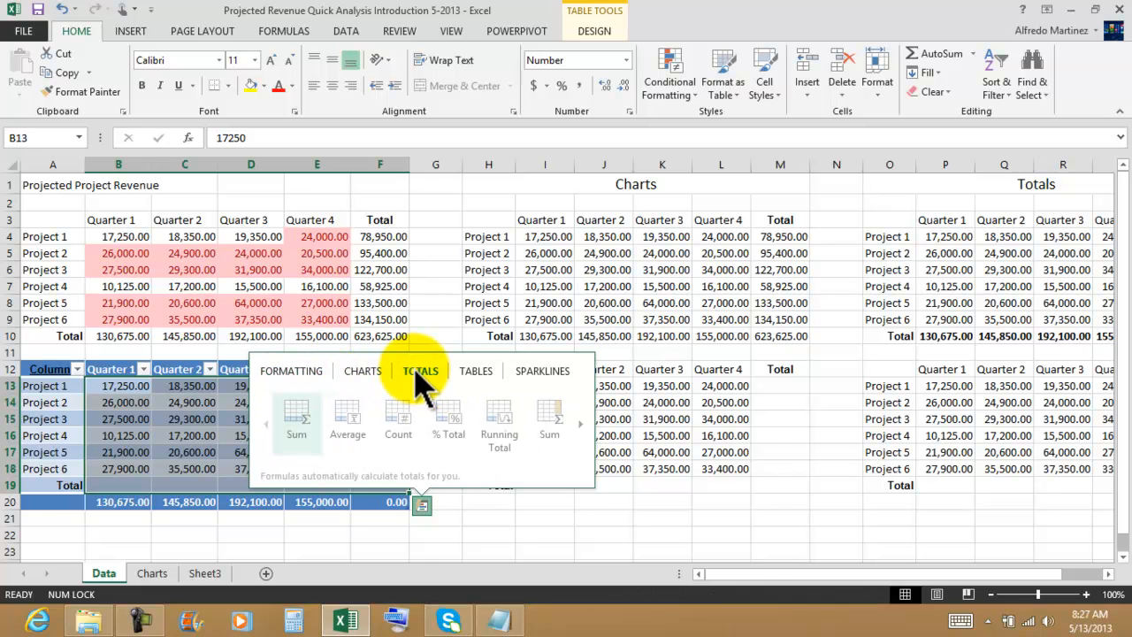
{"action": "left_click", "coordinate": [550, 423]}
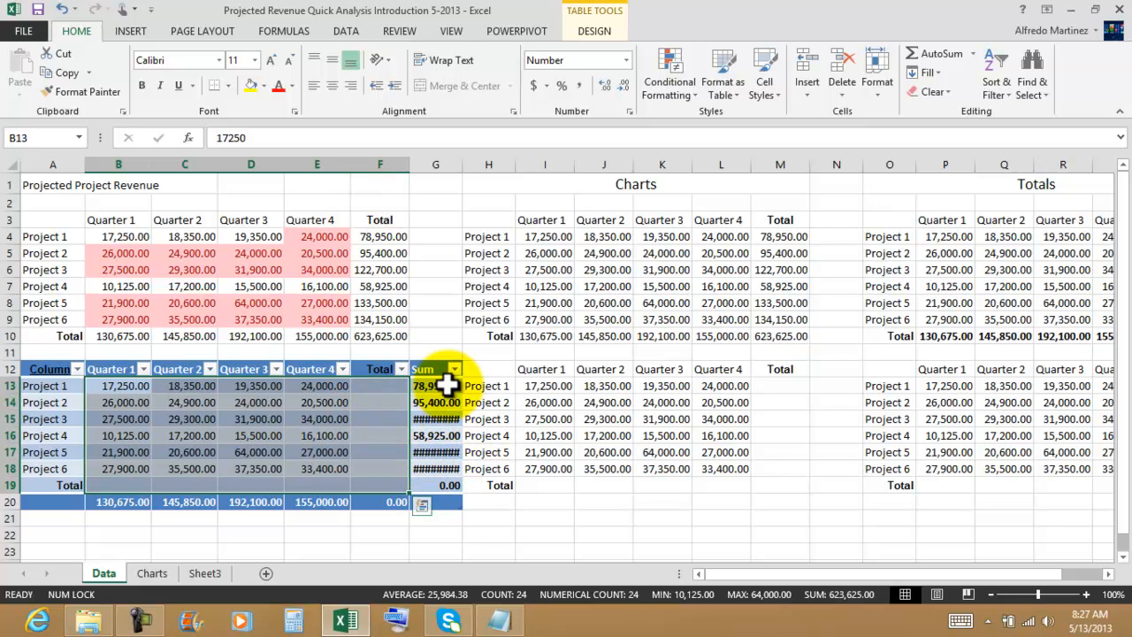
Step: Undo the added Sum column in G and the total row in row 20
{"action": "left_click", "coordinate": [62, 9]}
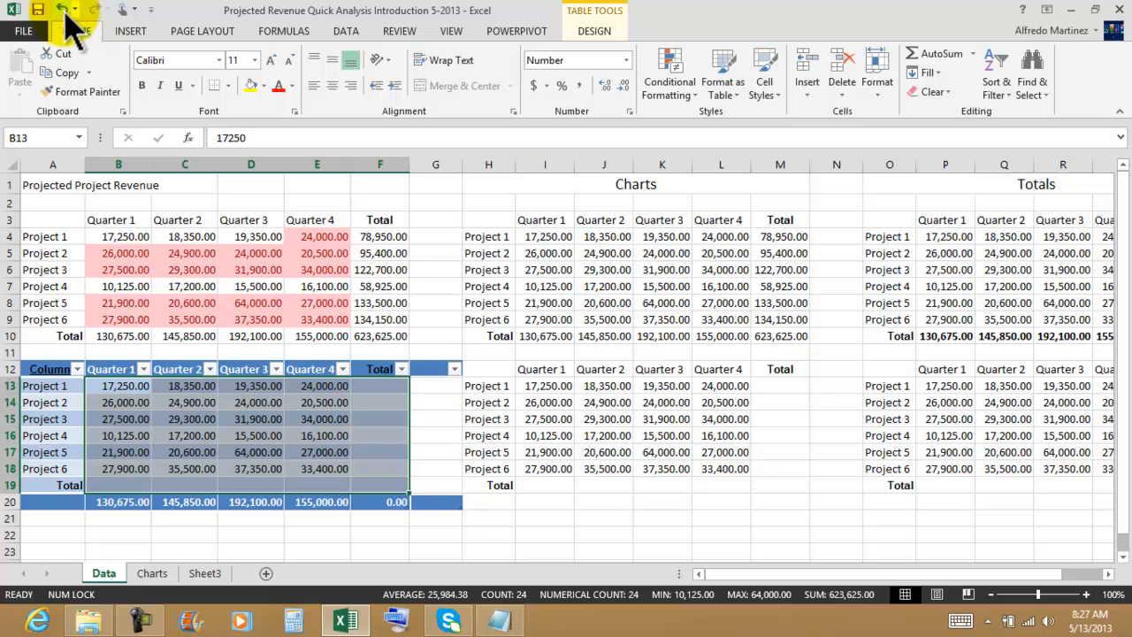
{"action": "left_click_drag", "start_coordinate": [116, 383], "coordinate": [305, 462]}
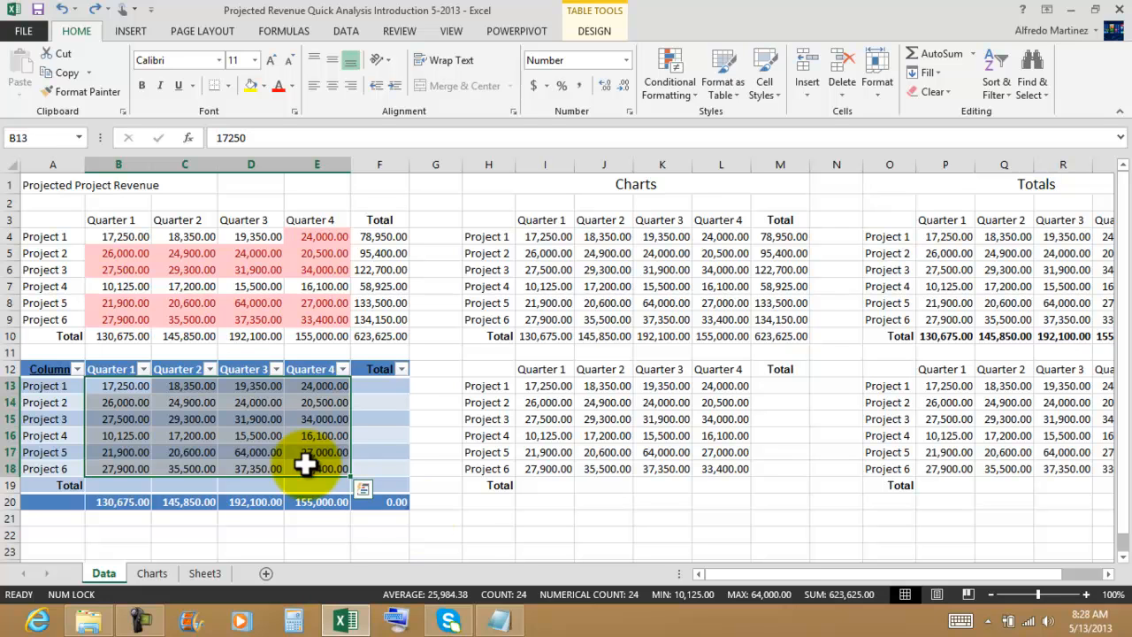
{"action": "left_click", "coordinate": [468, 532]}
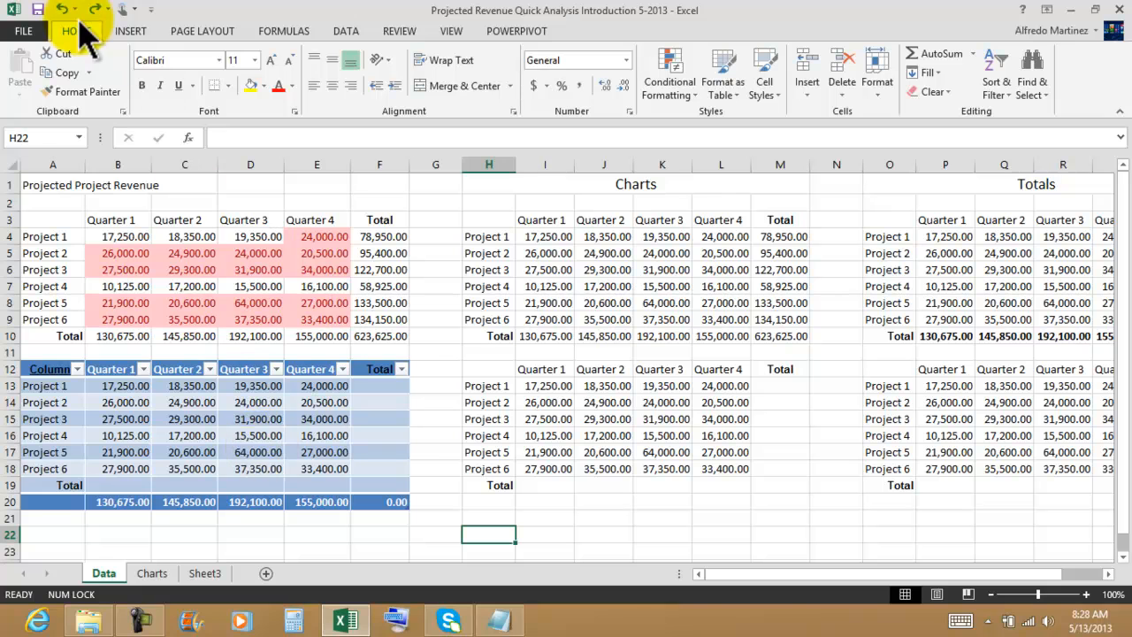
{"action": "left_click", "coordinate": [64, 13]}
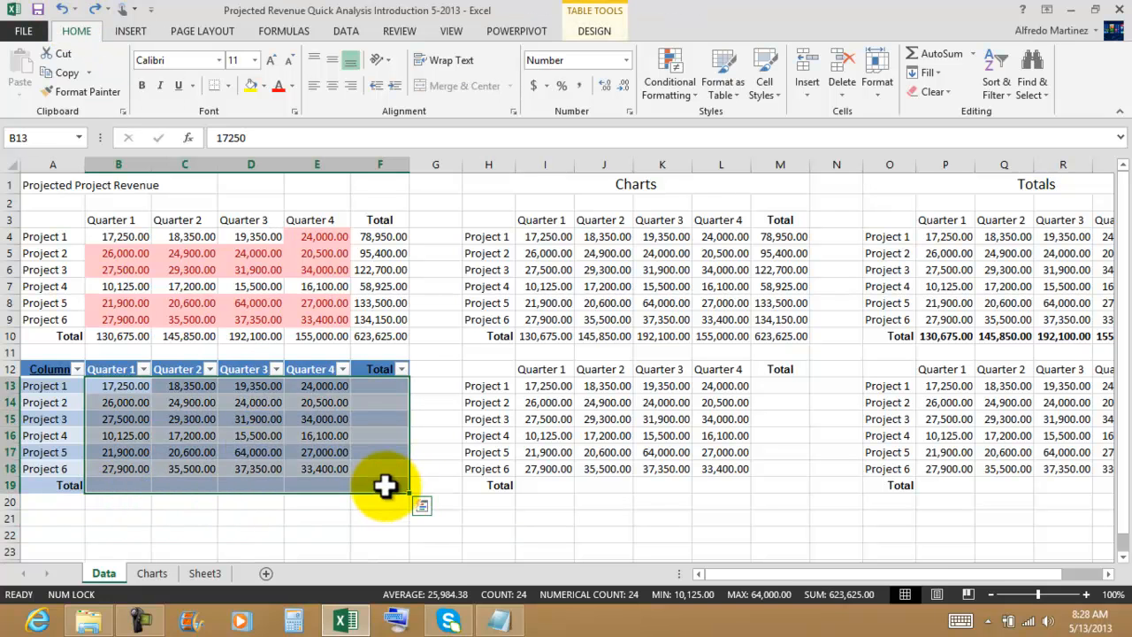
Step: Use Quick Analysis on B13:E18 to add a Sum total for each quarter below the table
{"action": "left_click_drag", "start_coordinate": [115, 385], "coordinate": [298, 468]}
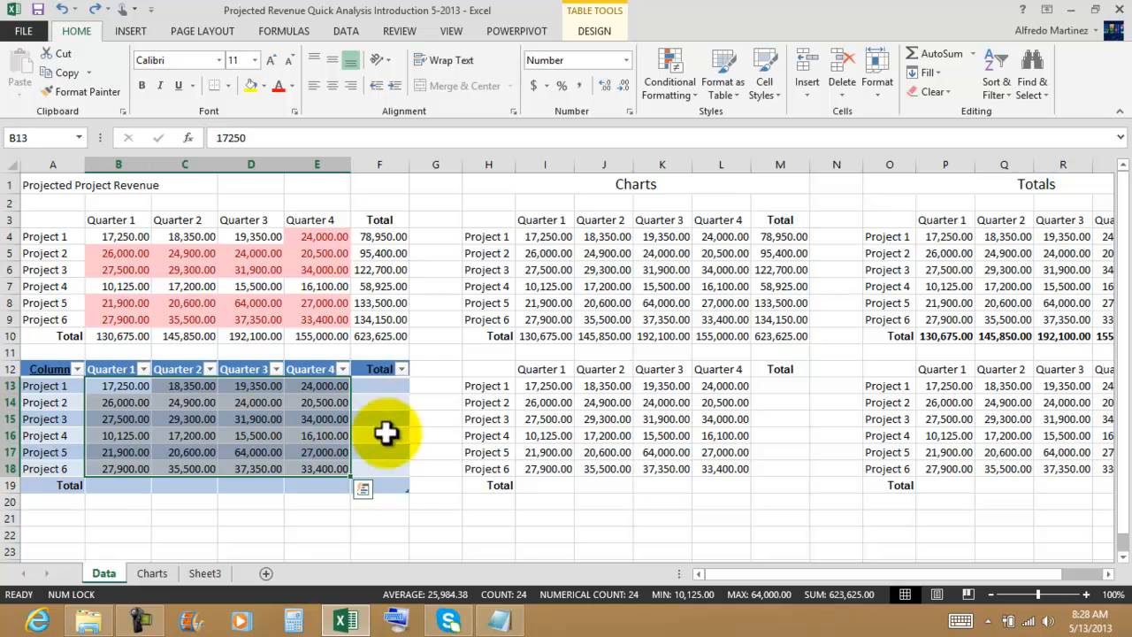
{"action": "left_click", "coordinate": [363, 488]}
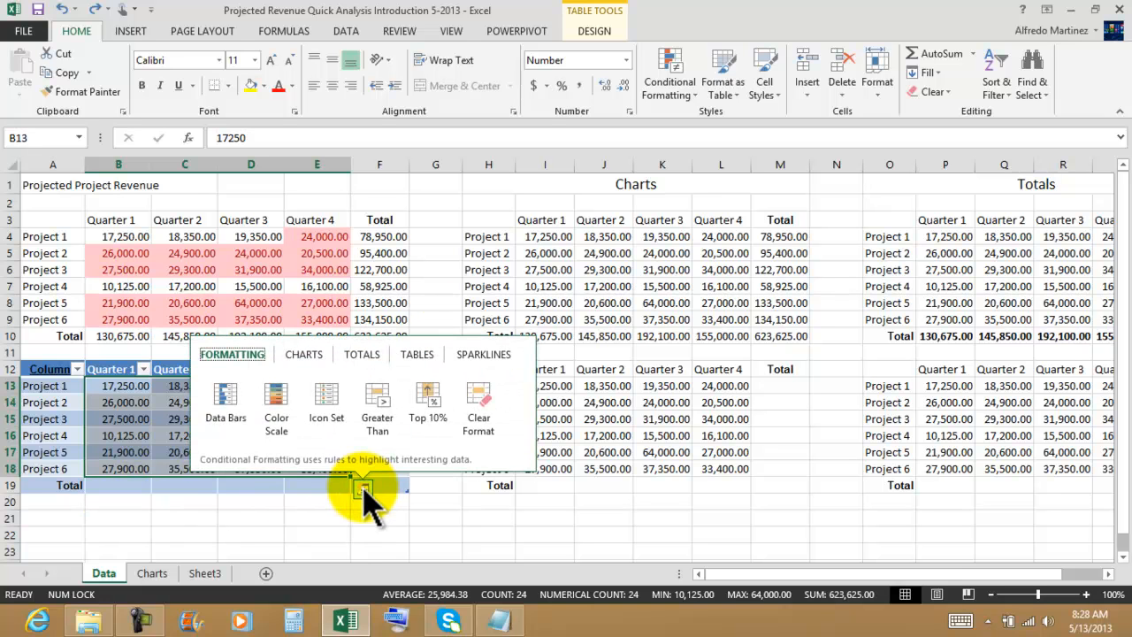
{"action": "left_click", "coordinate": [362, 354]}
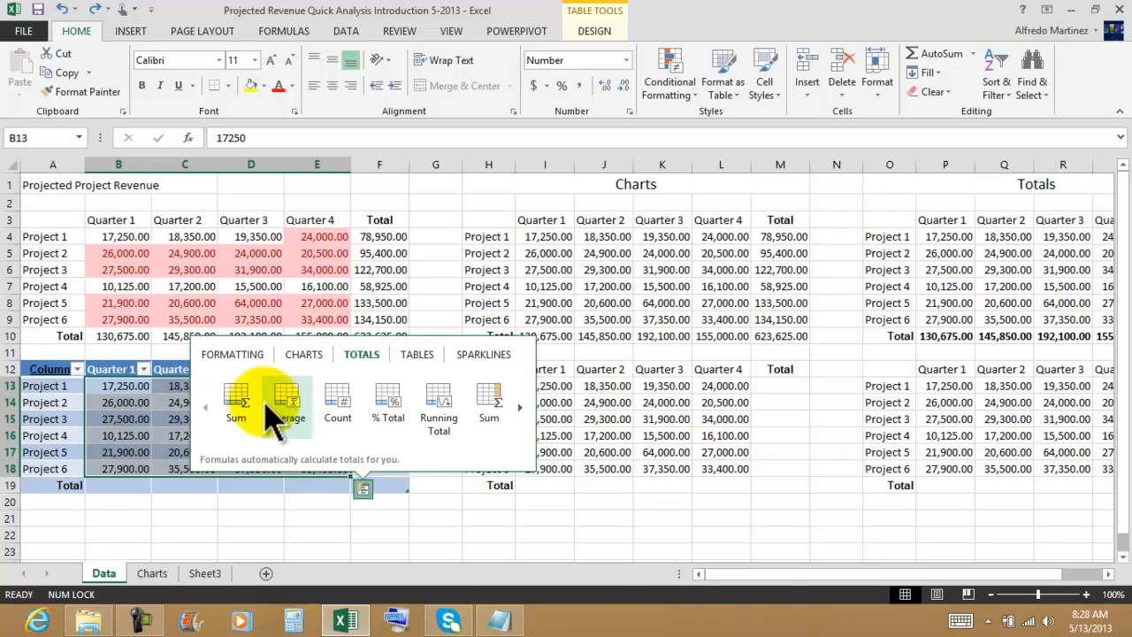
{"action": "left_click", "coordinate": [235, 398]}
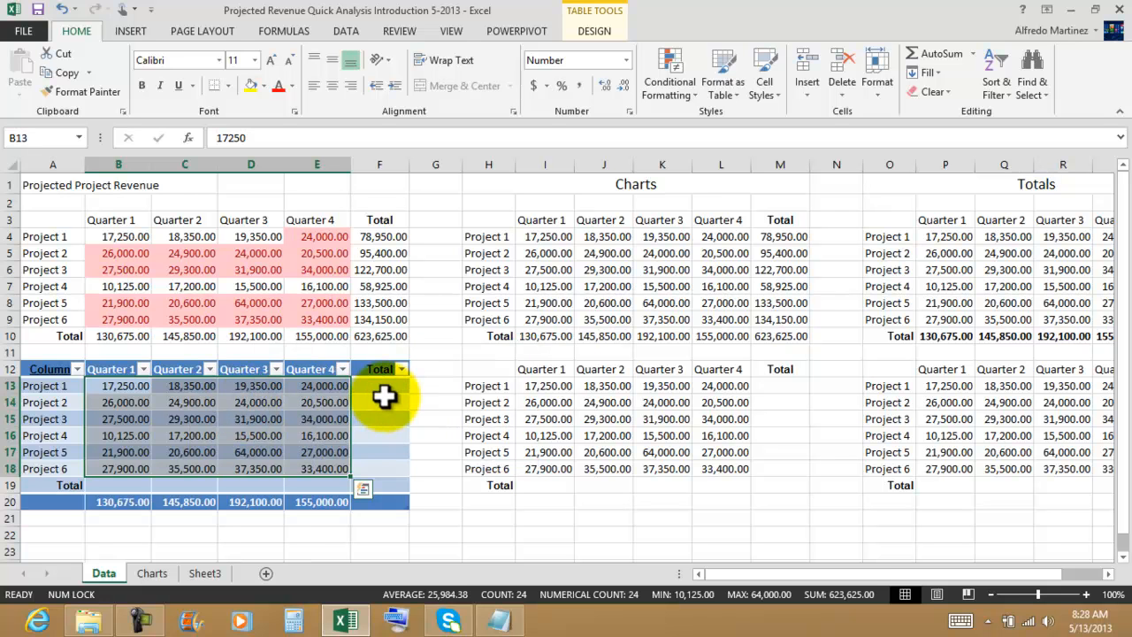
Step: Use Quick Analysis on B13:E18 to add a Sum total per project in the Total column F
{"action": "left_click", "coordinate": [364, 490]}
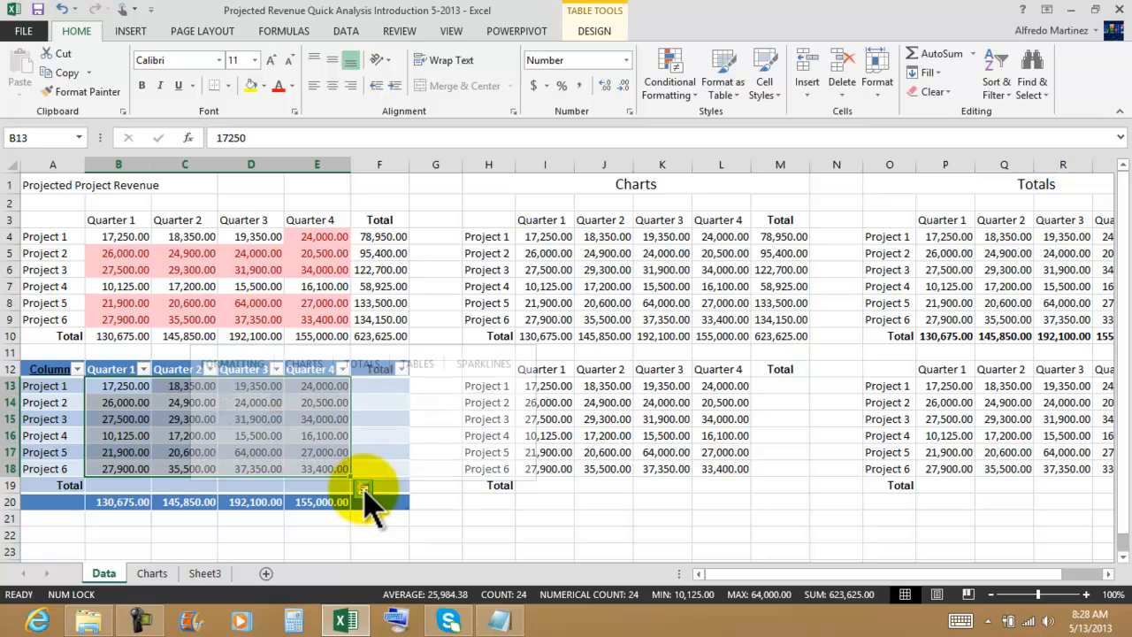
{"action": "left_click", "coordinate": [363, 355]}
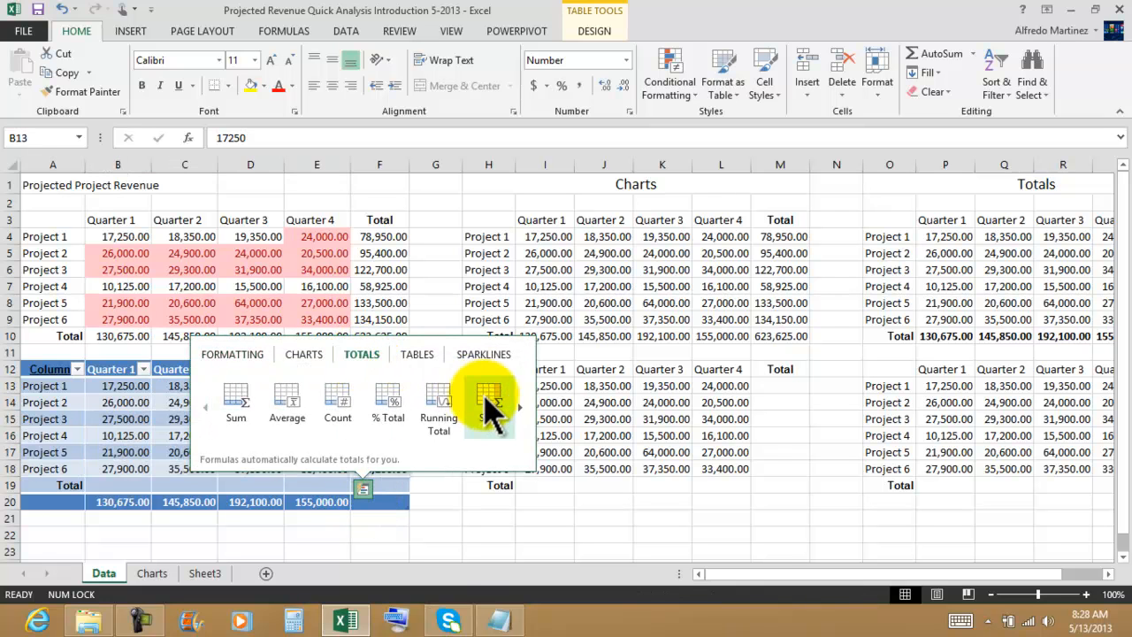
{"action": "left_click", "coordinate": [489, 402]}
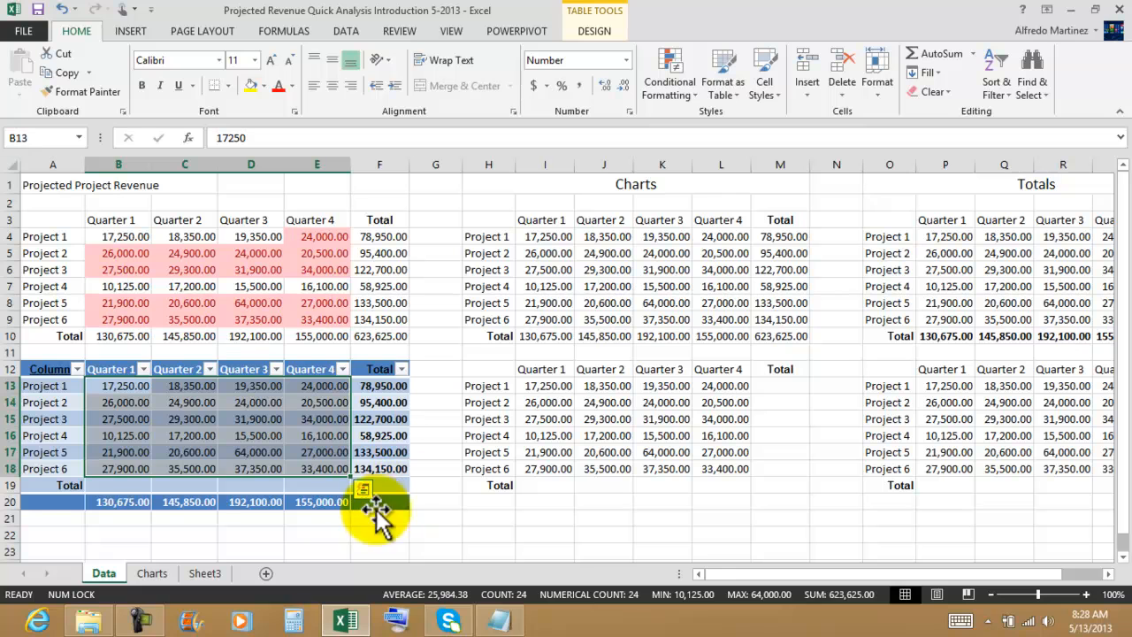
Step: Move the quarterly totals from row 20 up into the Total row 19
{"action": "left_click_drag", "start_coordinate": [124, 506], "coordinate": [368, 501]}
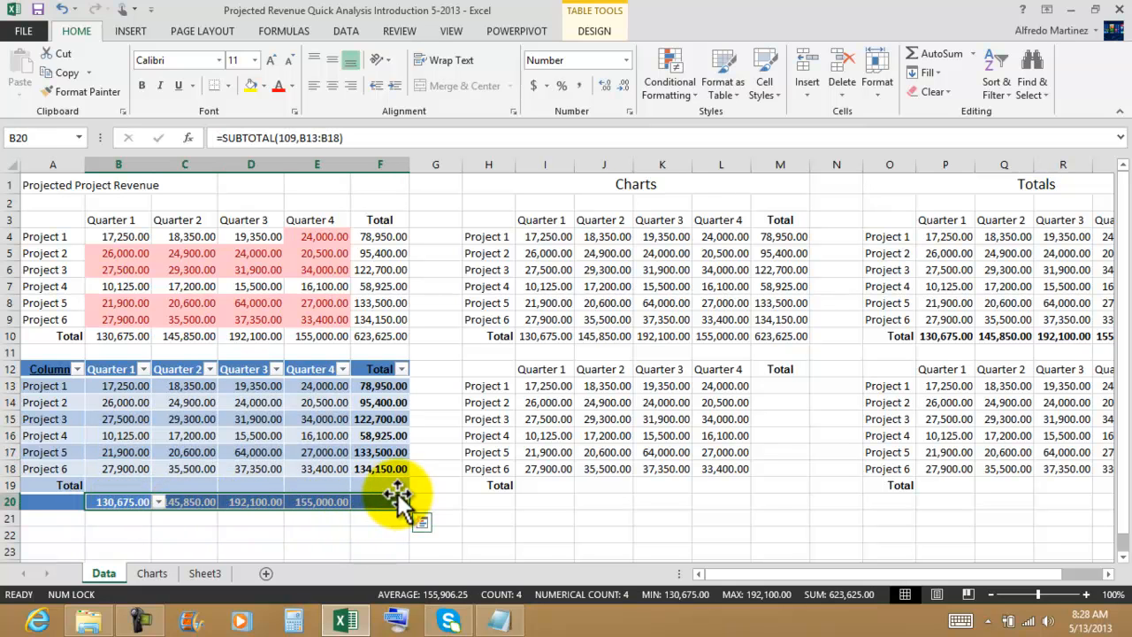
{"action": "left_click", "coordinate": [233, 532]}
{"action": "left_click", "coordinate": [136, 504]}
{"action": "left_click_drag", "start_coordinate": [177, 500], "coordinate": [329, 480]}
{"action": "left_click", "coordinate": [366, 548]}
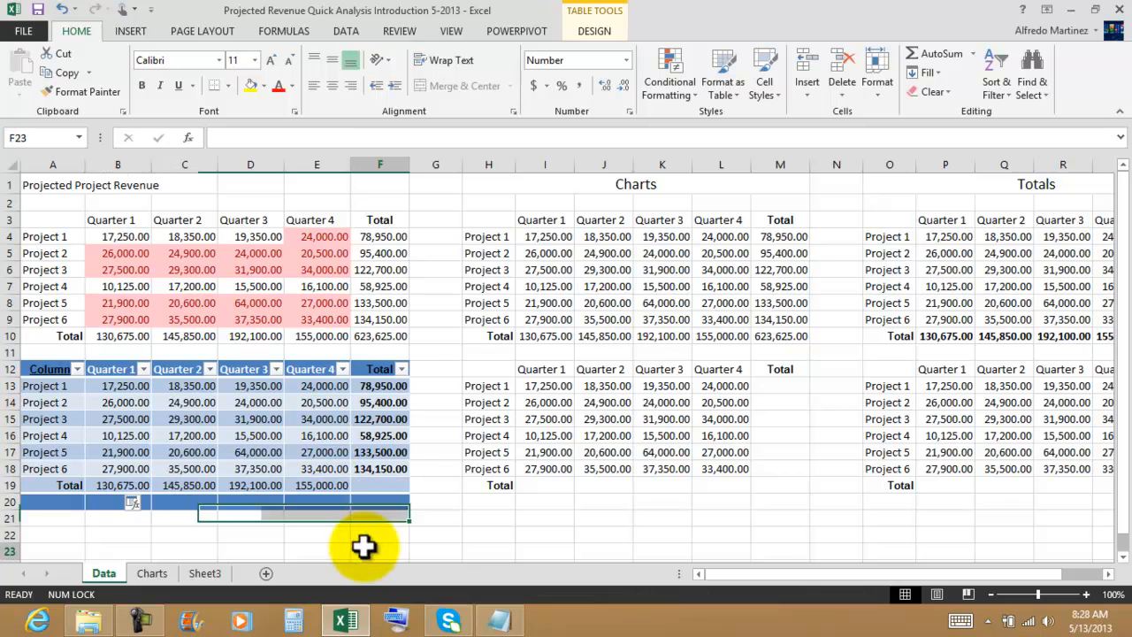
Step: Try to remove the blue band in A20:F20 with Clear All, and undo the attempt
{"action": "left_click_drag", "start_coordinate": [392, 506], "coordinate": [61, 504]}
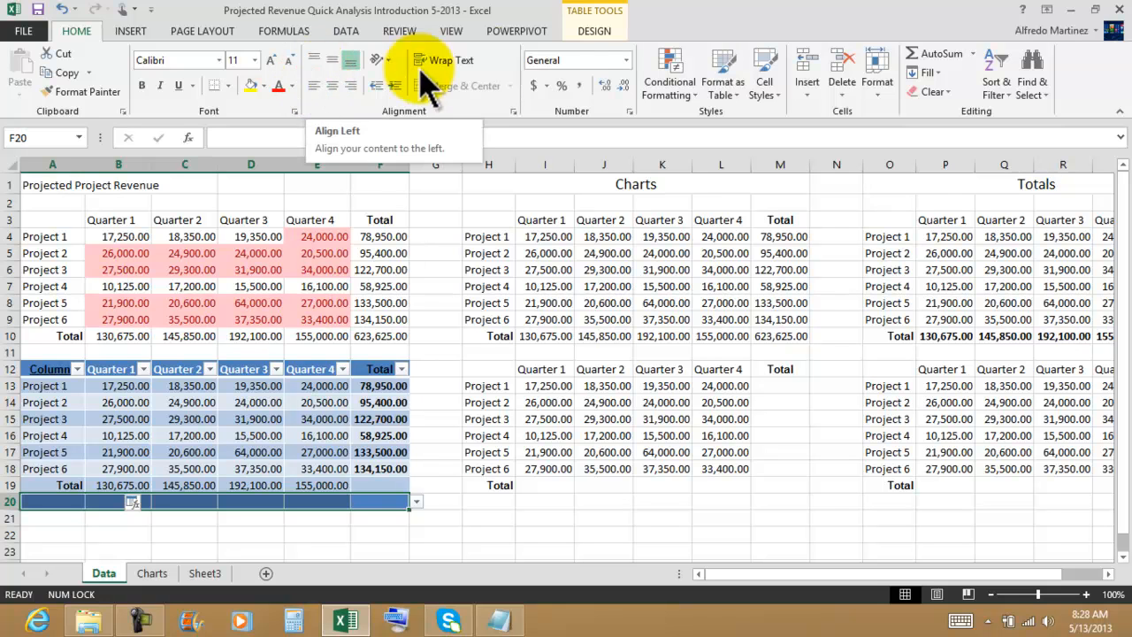
{"action": "left_click", "coordinate": [593, 33]}
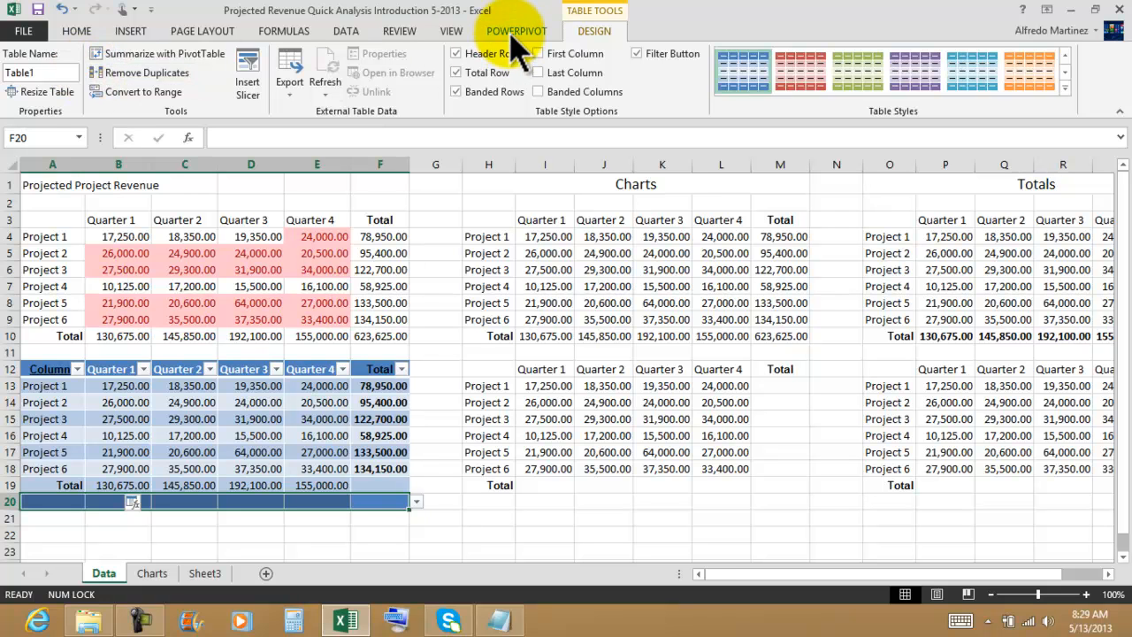
{"action": "left_click", "coordinate": [84, 34]}
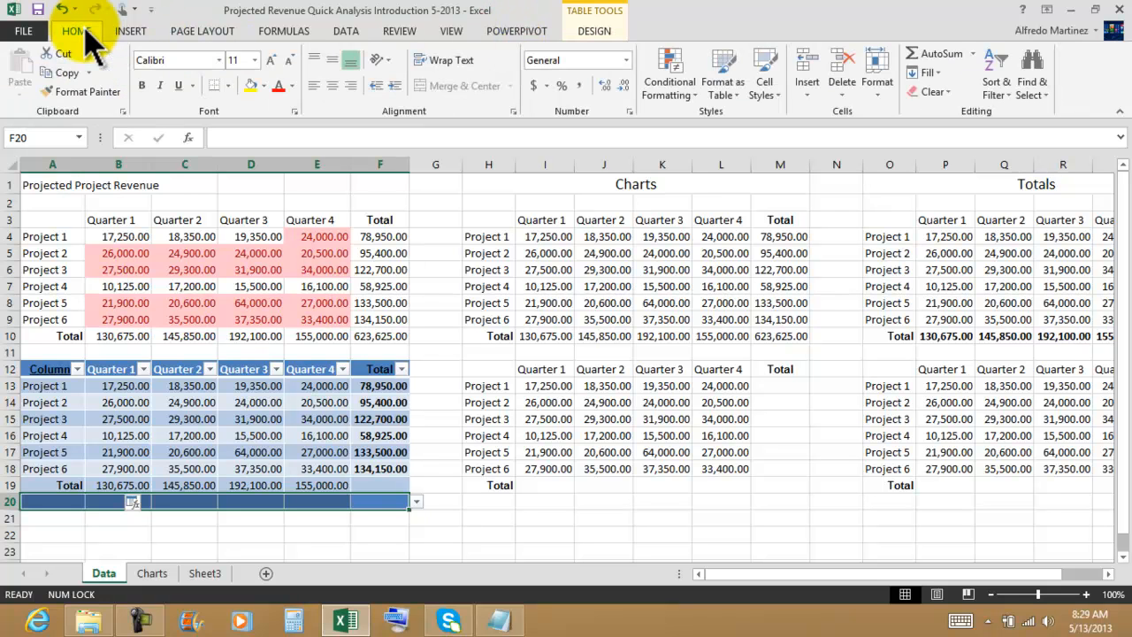
{"action": "left_click", "coordinate": [933, 92]}
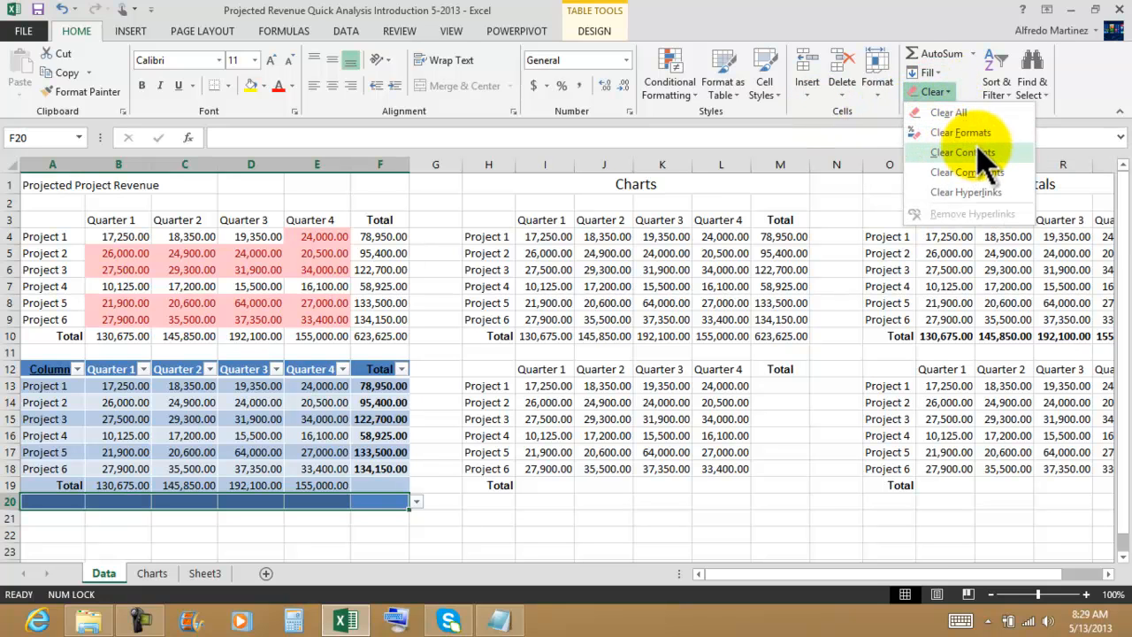
{"action": "left_click", "coordinate": [955, 114]}
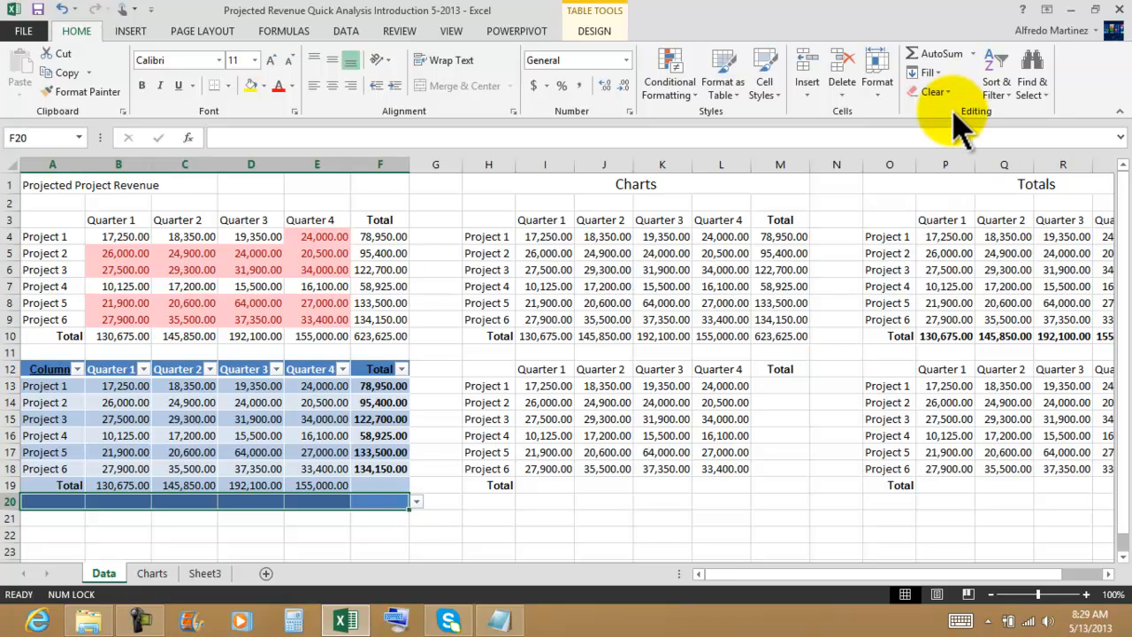
{"action": "left_click", "coordinate": [506, 534]}
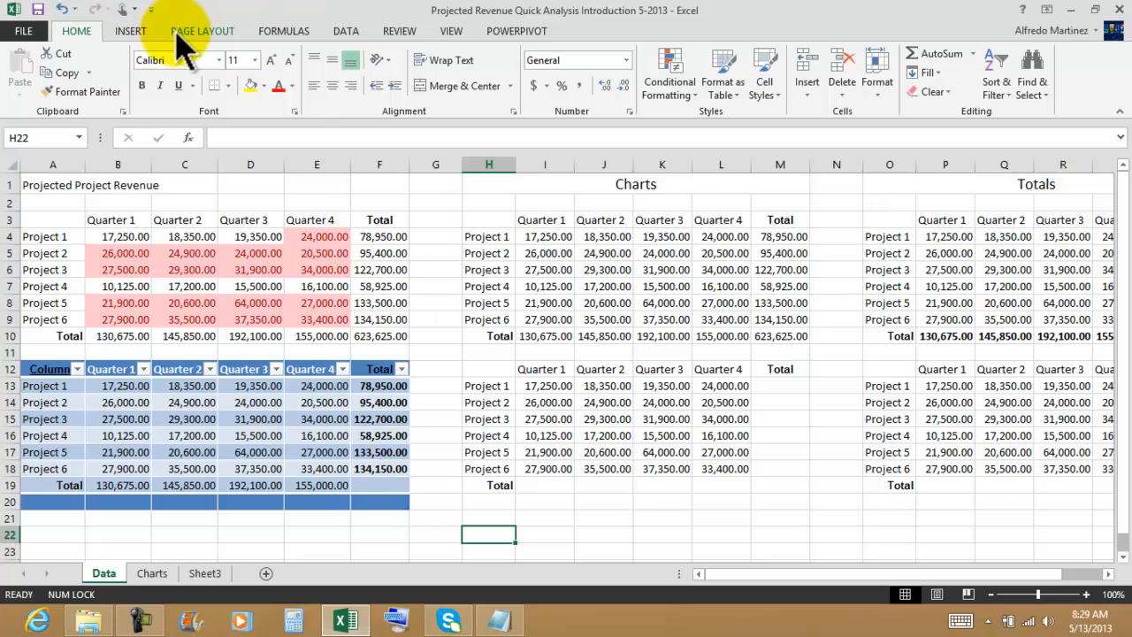
{"action": "left_click", "coordinate": [67, 14]}
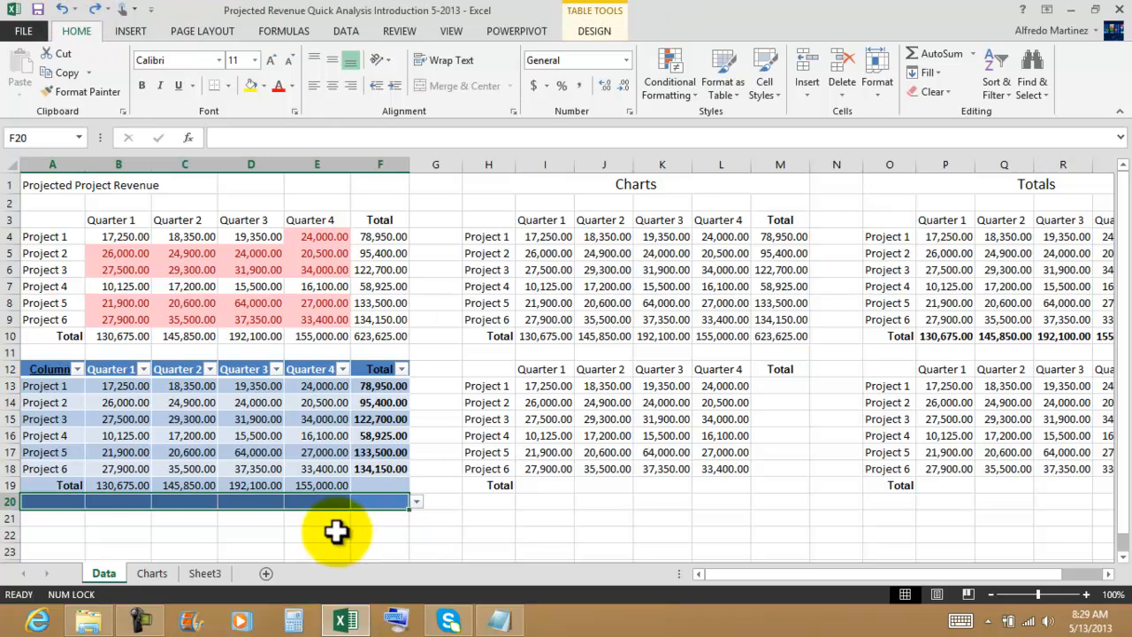
Step: Try to copy the plain formatting of cell A22 onto A20:F20 with Format Painter
{"action": "left_click", "coordinate": [39, 537]}
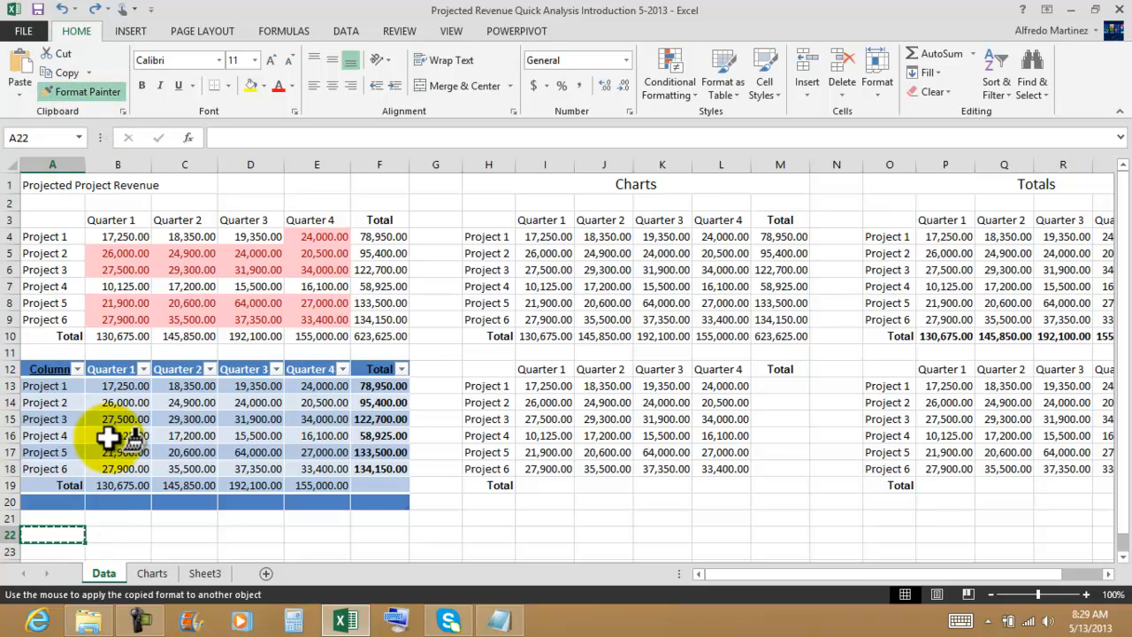
{"action": "left_click_drag", "start_coordinate": [46, 501], "coordinate": [370, 503]}
{"action": "left_click", "coordinate": [378, 530]}
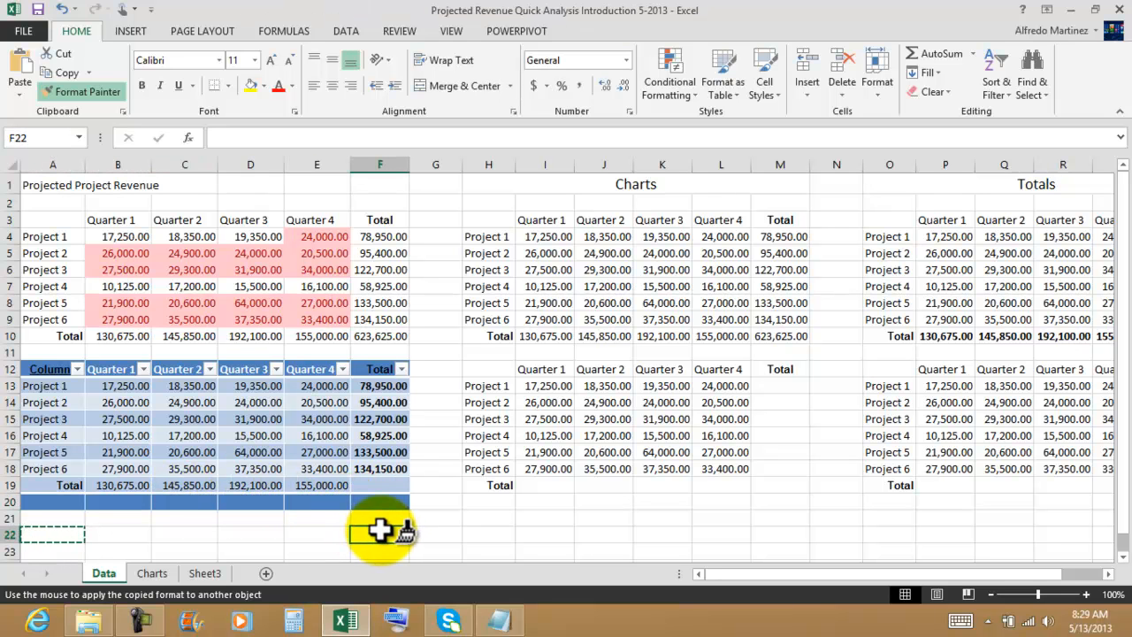
{"action": "left_click", "coordinate": [380, 530]}
Step: Try to remove the fill colour from A20:F20 with No Fill
{"action": "left_click_drag", "start_coordinate": [363, 500], "coordinate": [45, 500]}
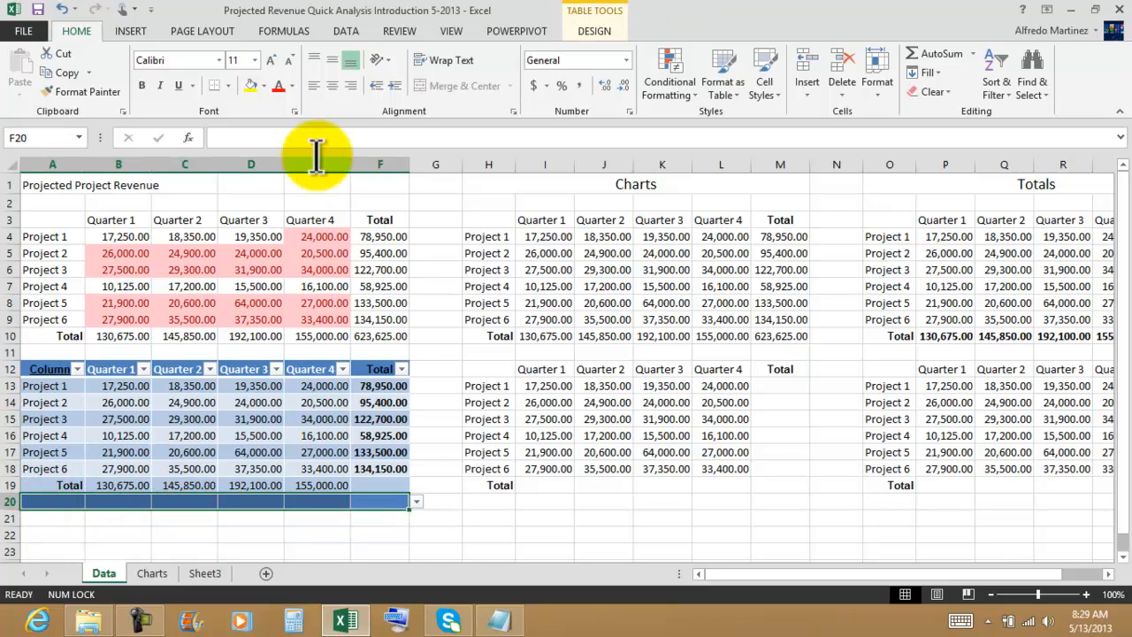
{"action": "left_click", "coordinate": [264, 85]}
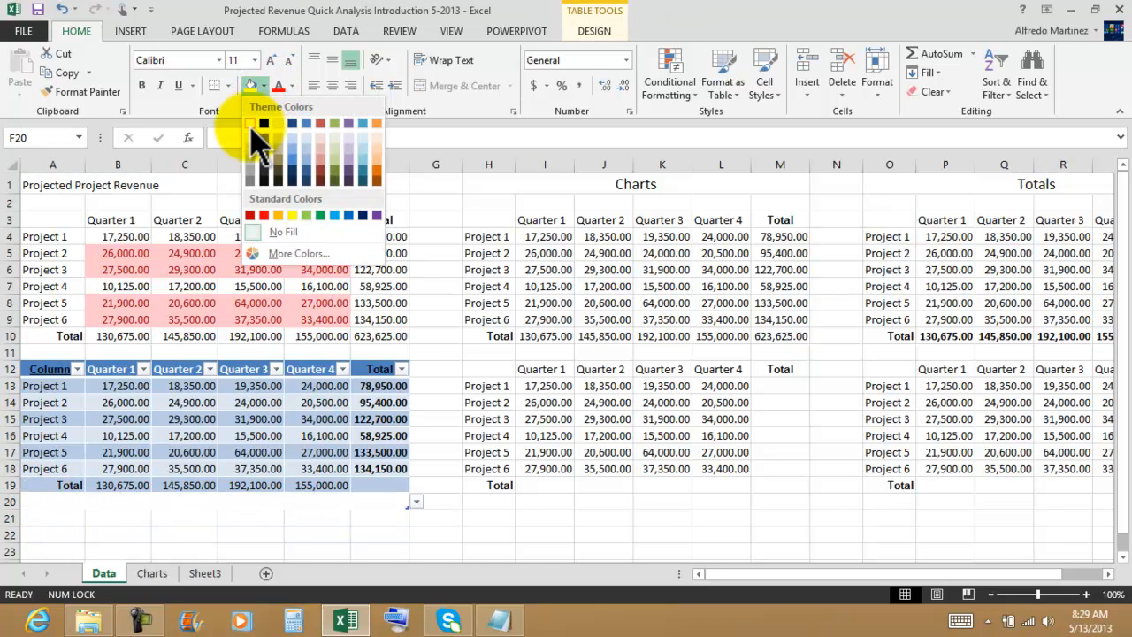
{"action": "left_click", "coordinate": [256, 232]}
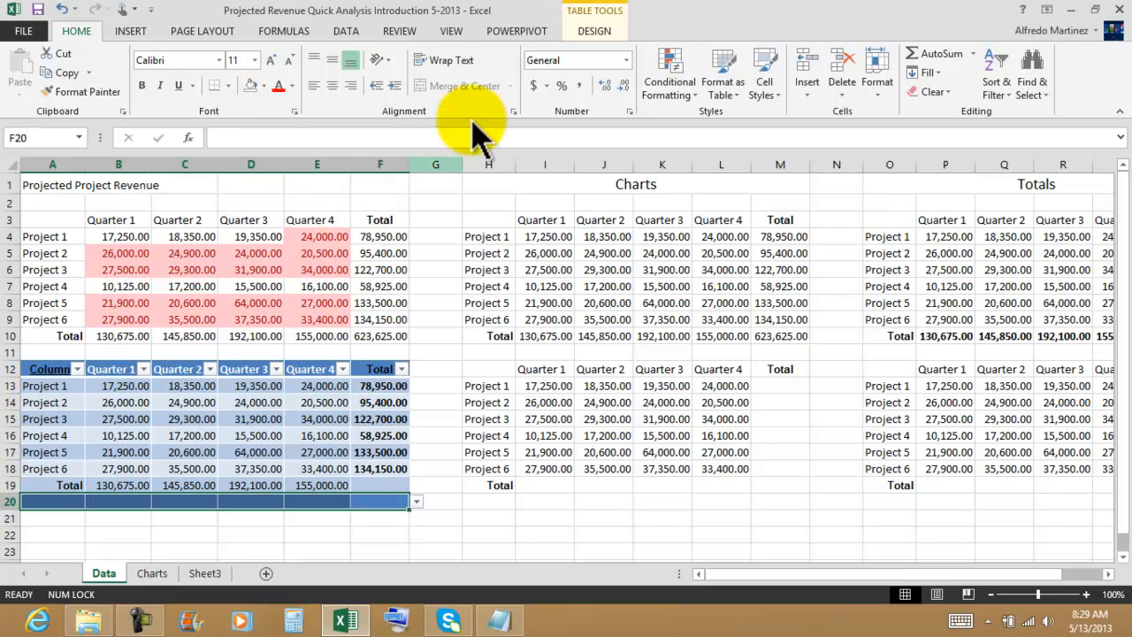
{"action": "left_click", "coordinate": [596, 32]}
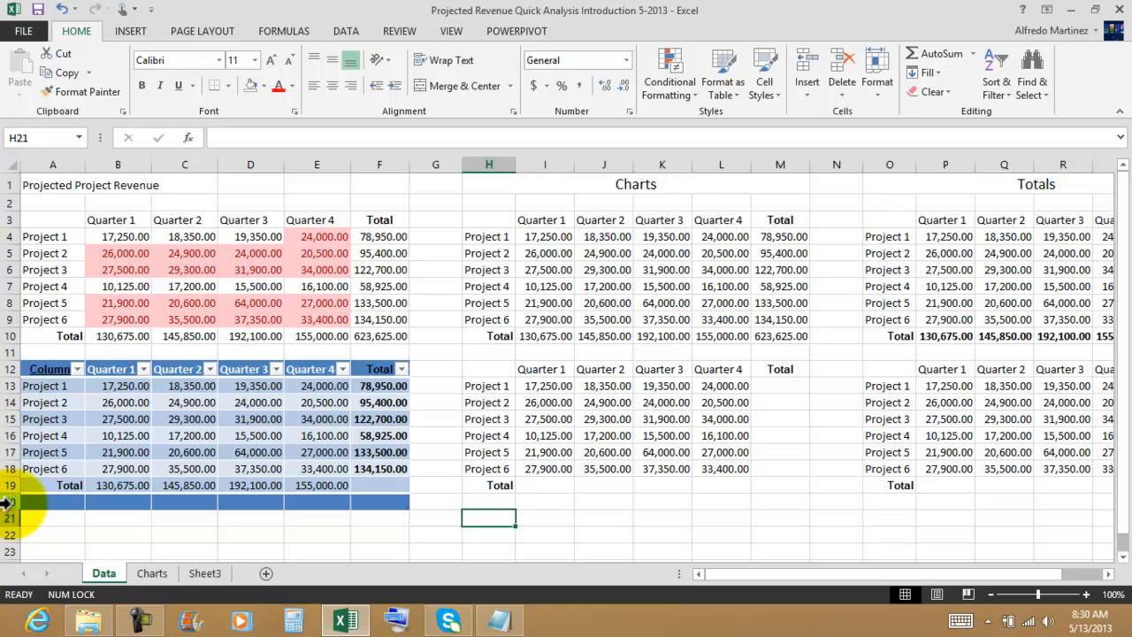
Step: Delete sheet row 20, the empty blue band below the table's Total row
{"action": "left_click", "coordinate": [7, 502]}
{"action": "right_click", "coordinate": [10, 506]}
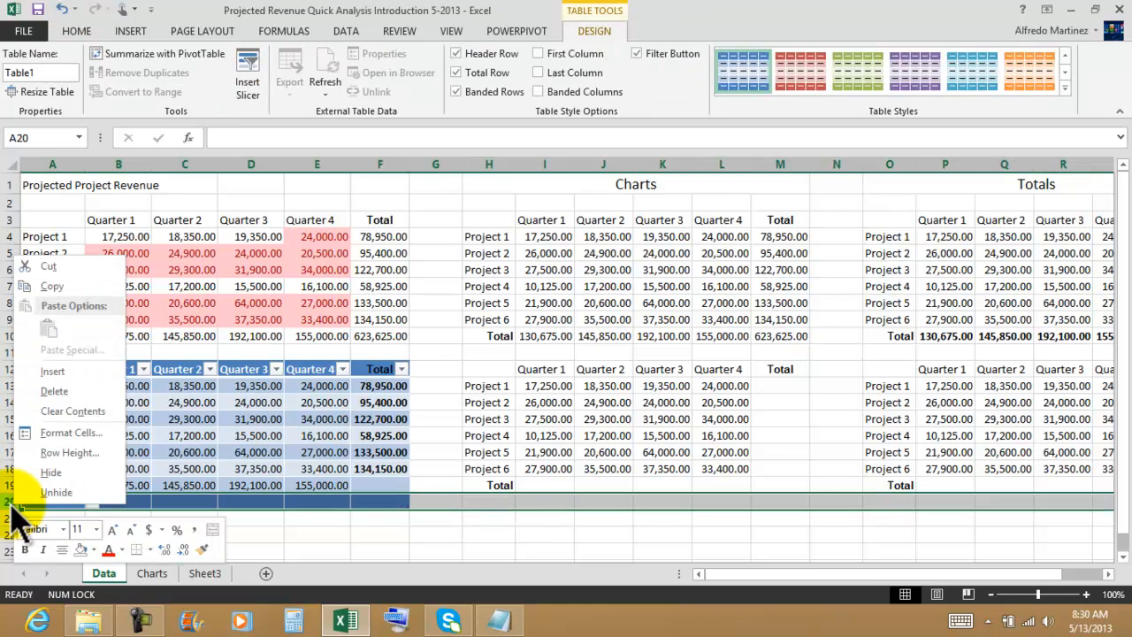
{"action": "left_click", "coordinate": [8, 503]}
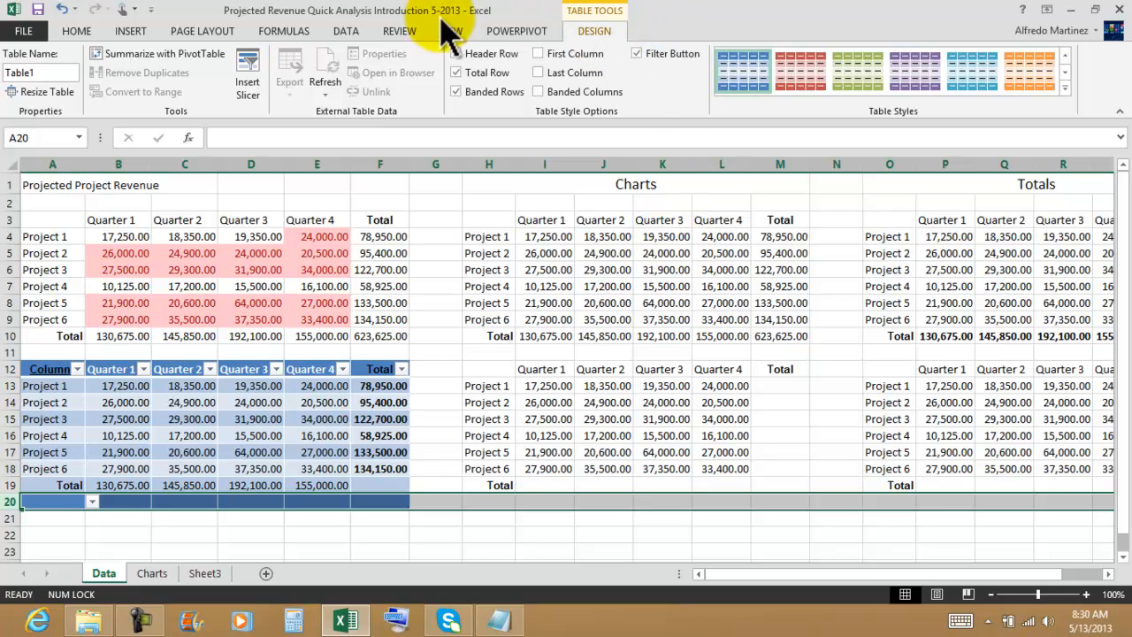
{"action": "left_click", "coordinate": [89, 32]}
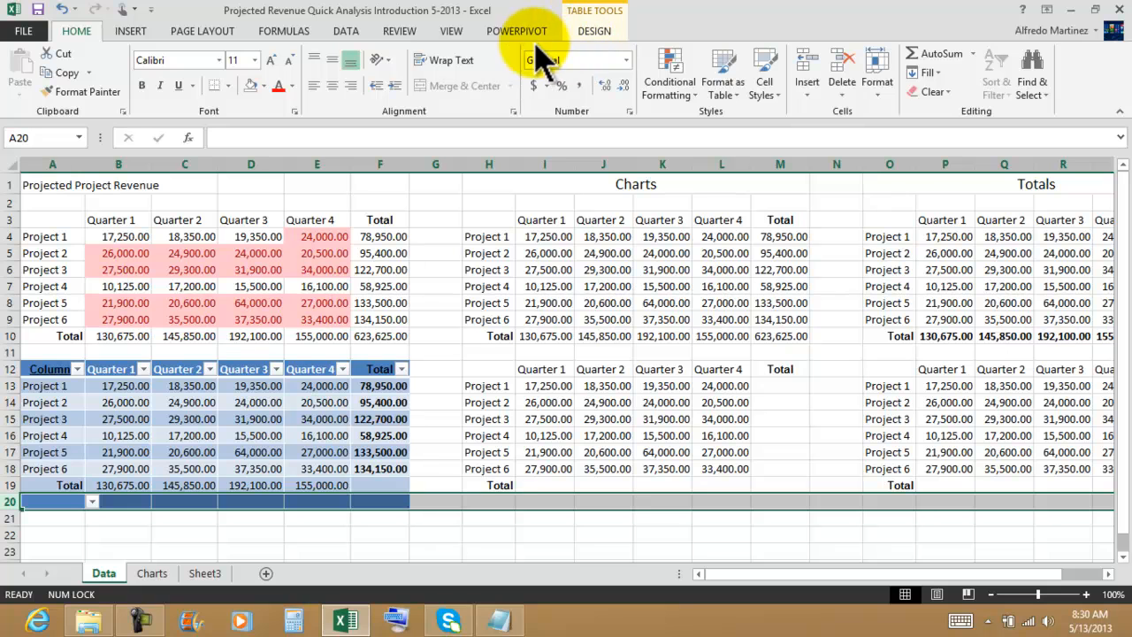
{"action": "left_click", "coordinate": [844, 88]}
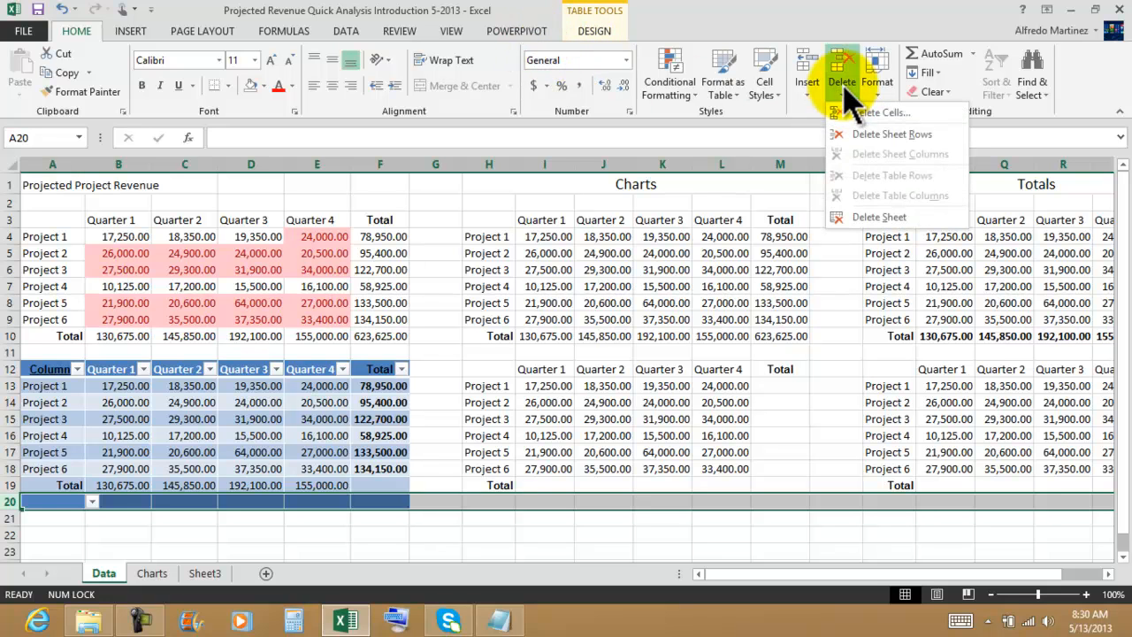
{"action": "left_click", "coordinate": [891, 135]}
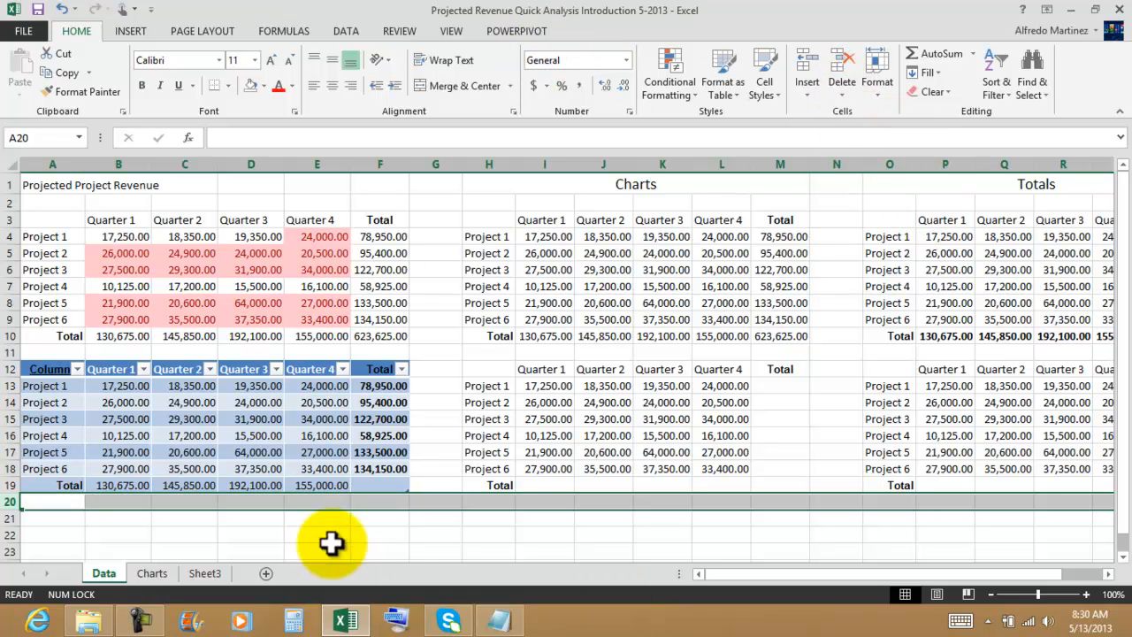
{"action": "left_click", "coordinate": [298, 531]}
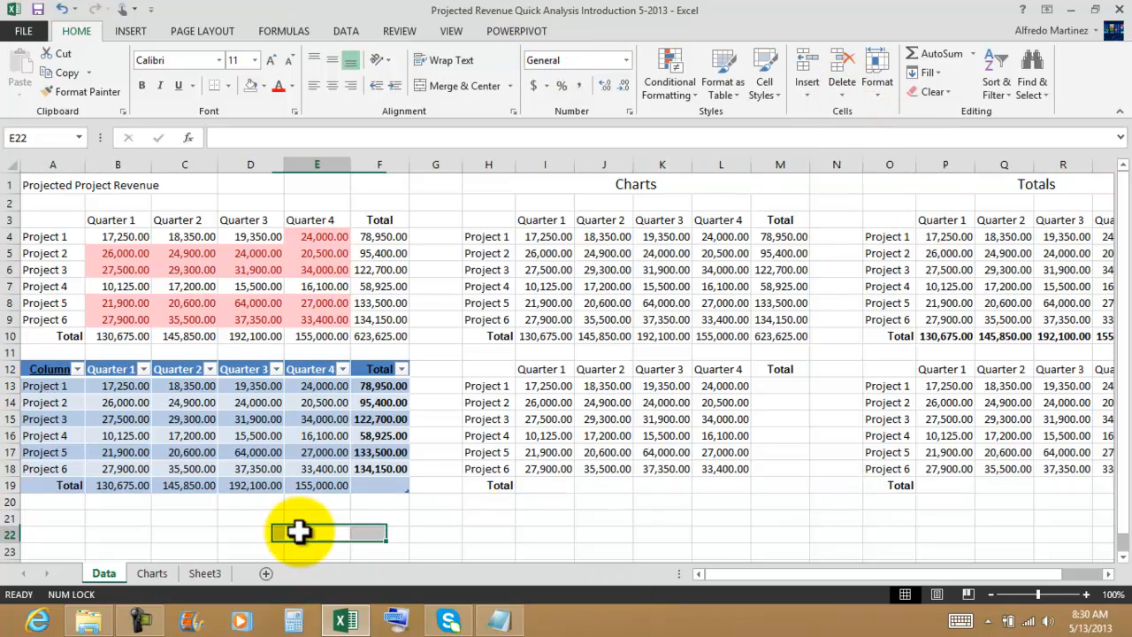
{"action": "left_click", "coordinate": [400, 482]}
{"action": "left_click", "coordinate": [478, 534]}
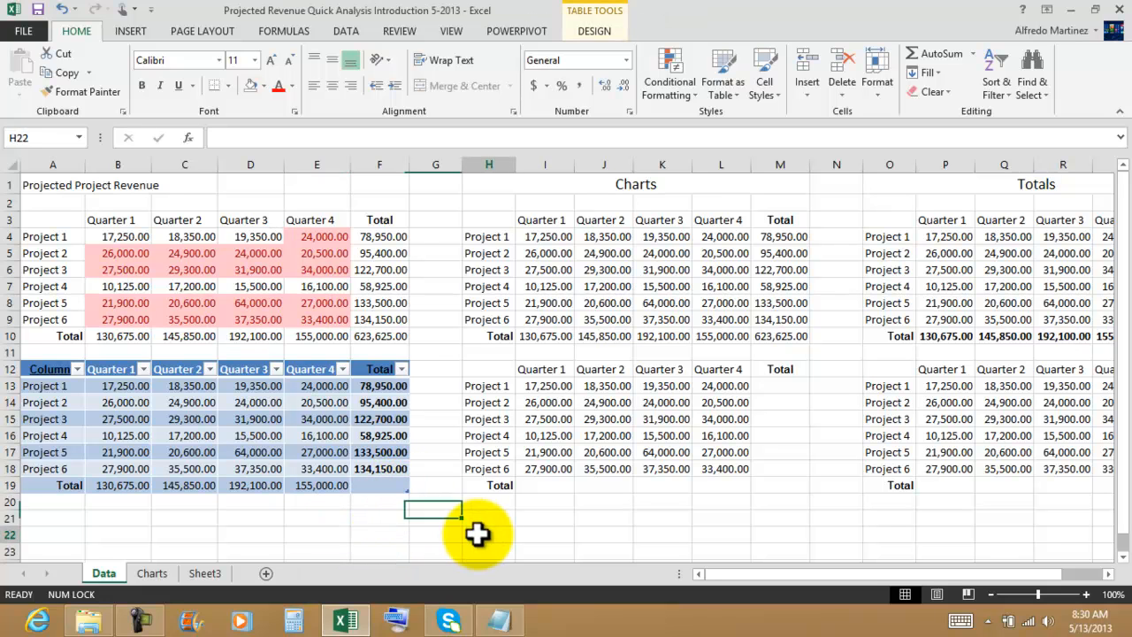
Step: Make the quarterly totals in B19:E19 bold
{"action": "left_click_drag", "start_coordinate": [152, 490], "coordinate": [318, 489]}
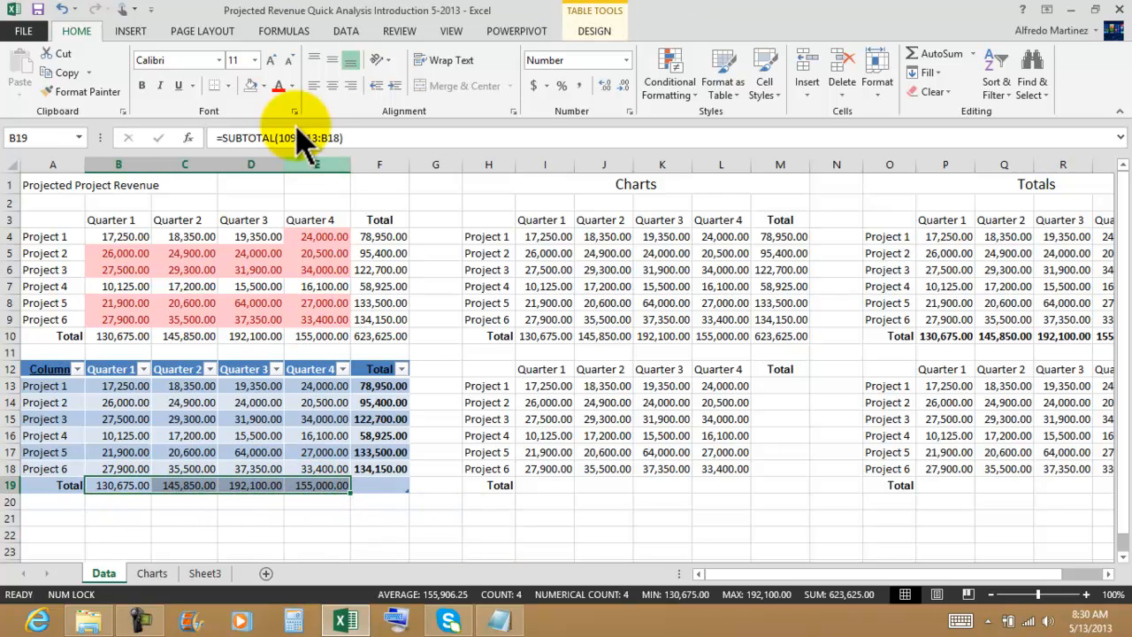
{"action": "left_click", "coordinate": [141, 87]}
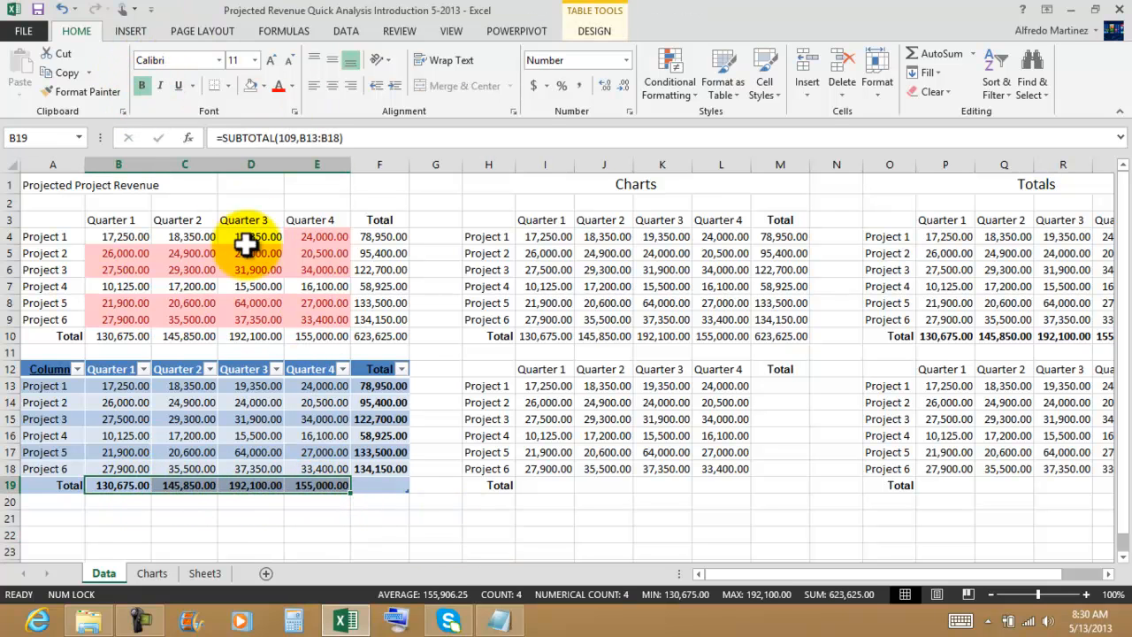
{"action": "left_click", "coordinate": [301, 514]}
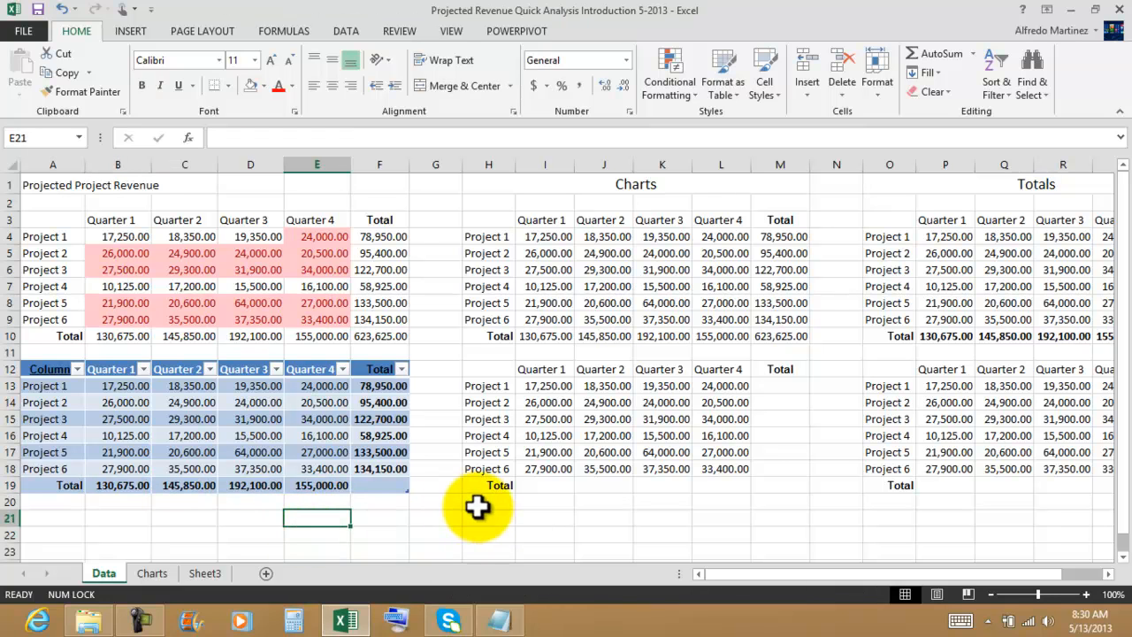
{"action": "left_click", "coordinate": [387, 483]}
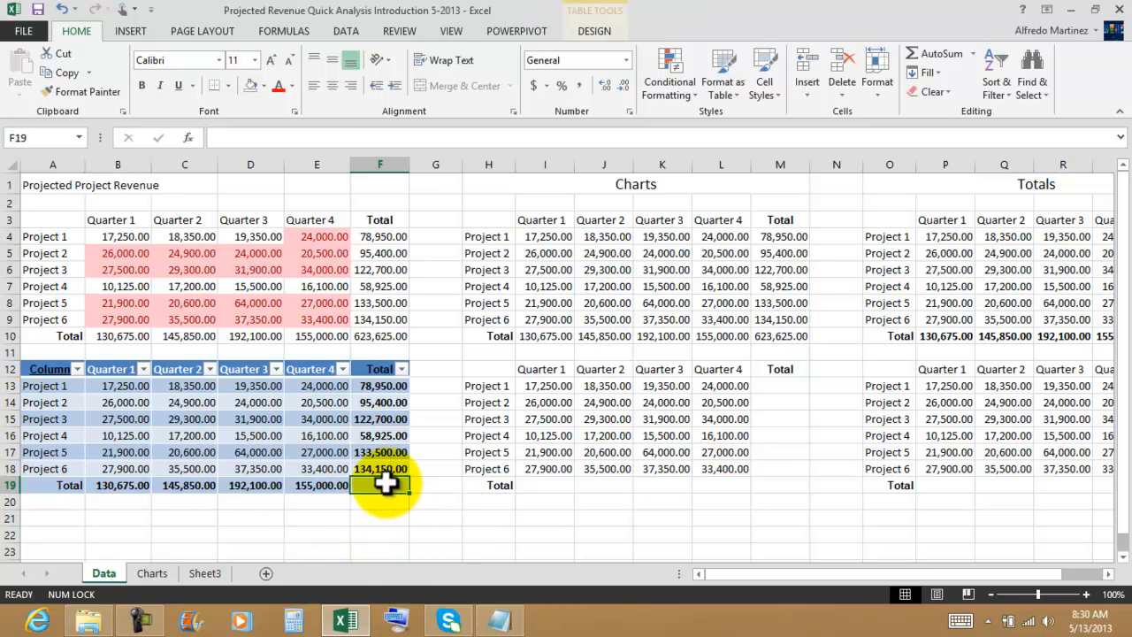
{"action": "left_click", "coordinate": [416, 535]}
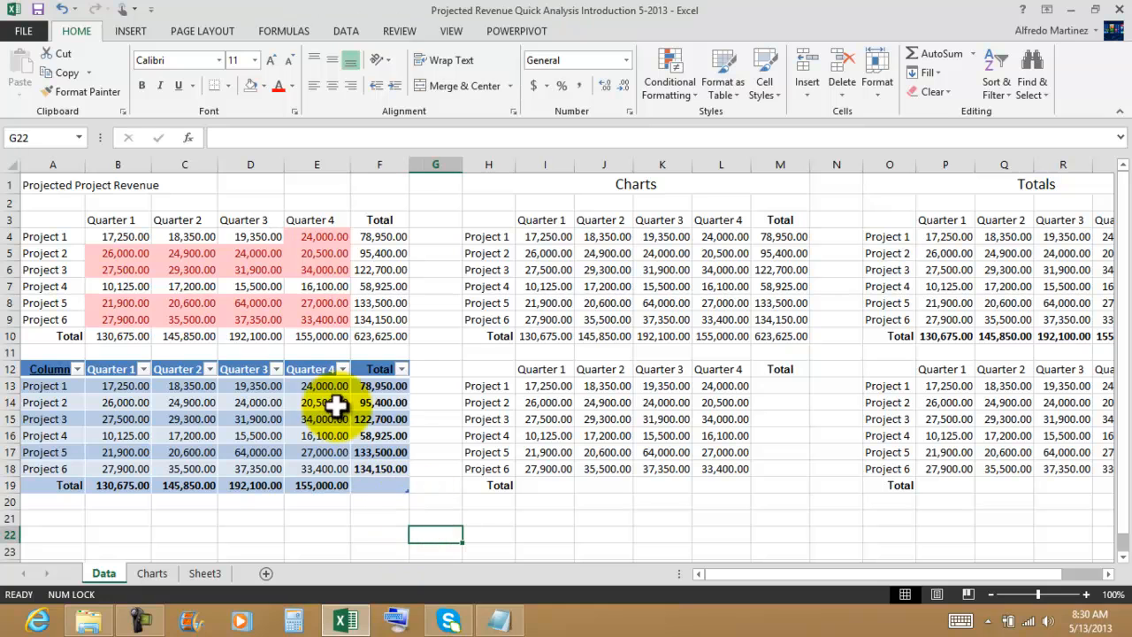
Step: Insert two blank sheet rows at row 11, between the upper and lower tables
{"action": "left_click", "coordinate": [9, 352]}
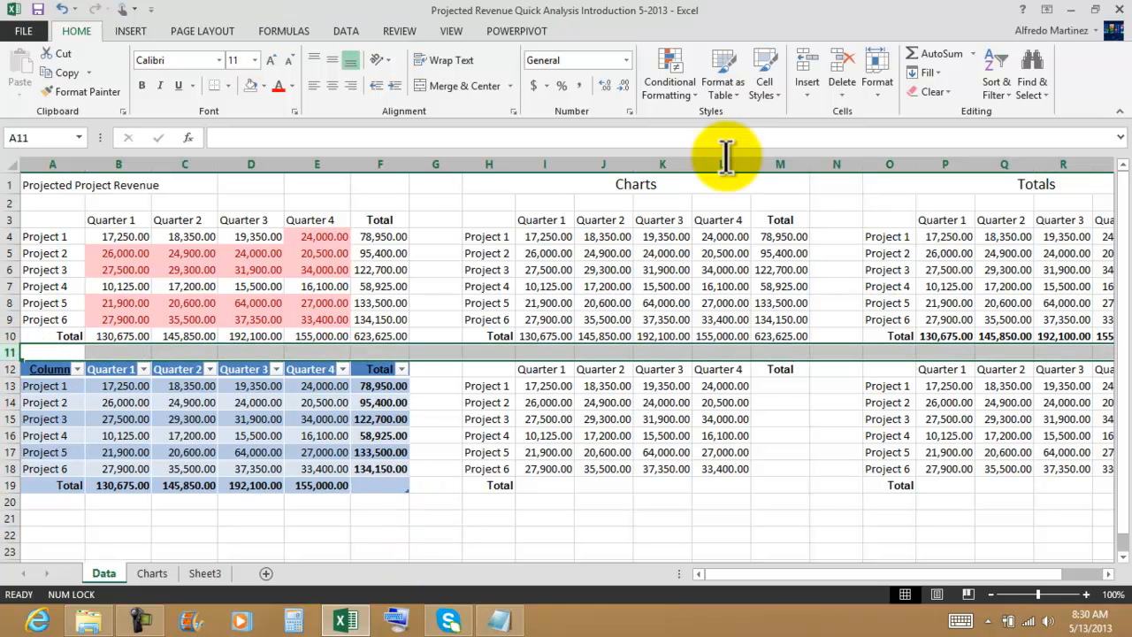
{"action": "left_click", "coordinate": [810, 87]}
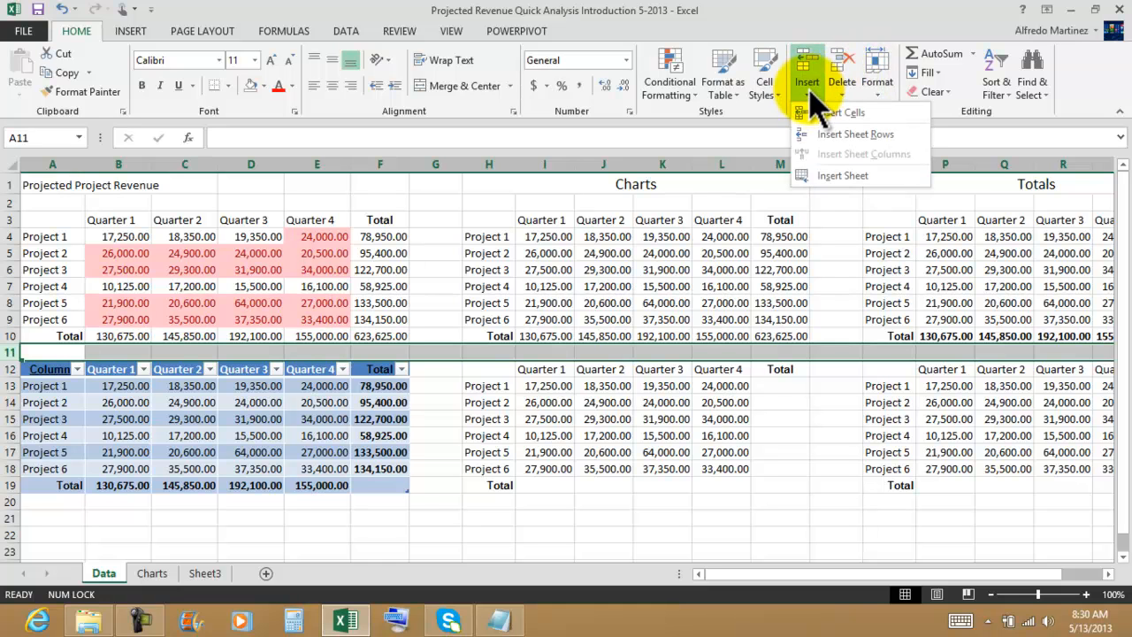
{"action": "left_click", "coordinate": [856, 134]}
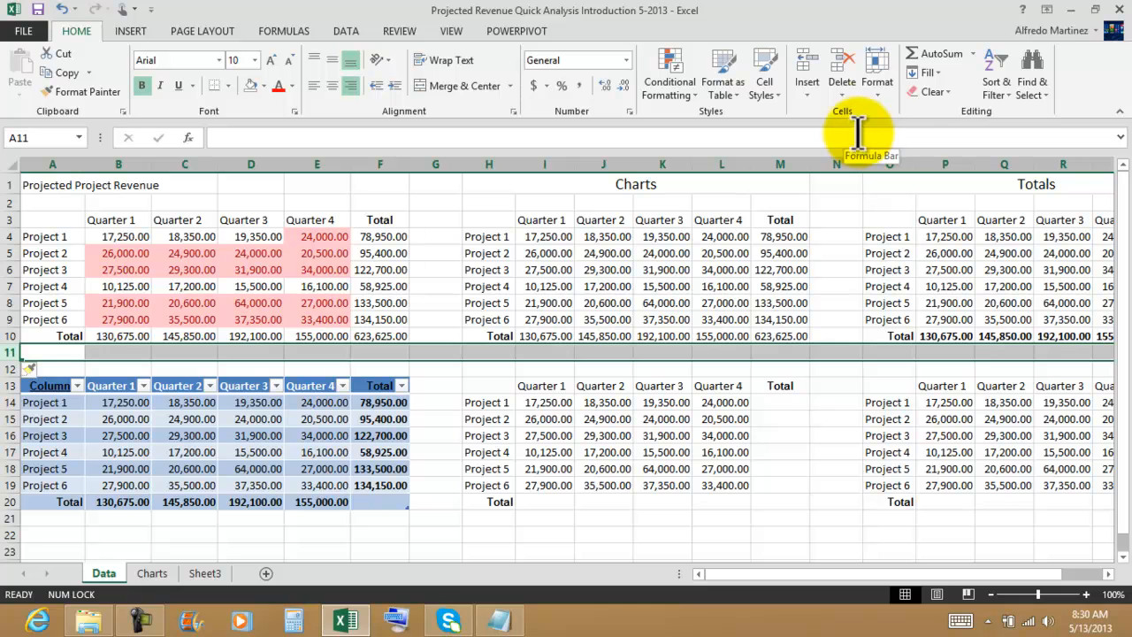
{"action": "left_click", "coordinate": [806, 89]}
{"action": "left_click", "coordinate": [893, 136]}
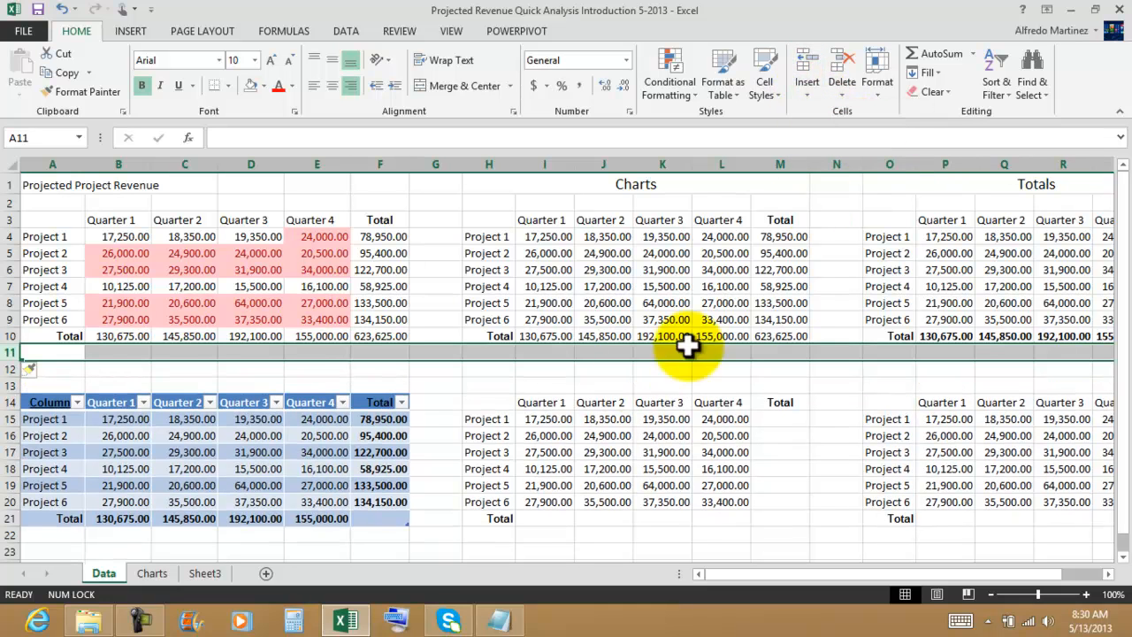
{"action": "left_click", "coordinate": [488, 383]}
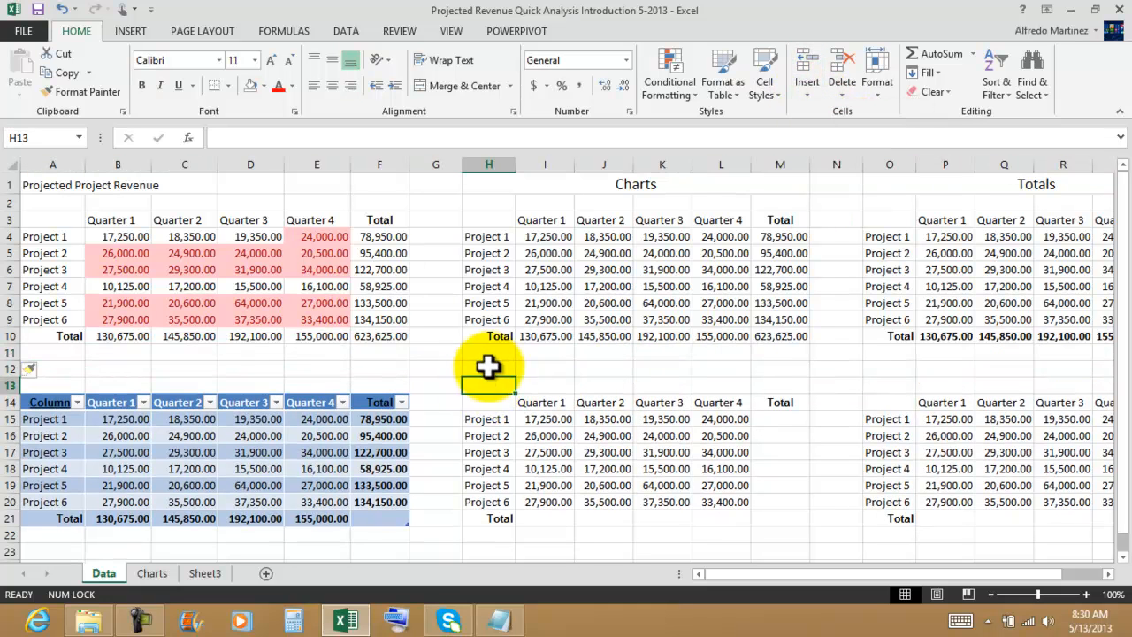
Step: Add the title "Table" in row 12, merged and centred across A12:F12, with its font enlarged by two size increments
{"action": "left_click", "coordinate": [113, 367]}
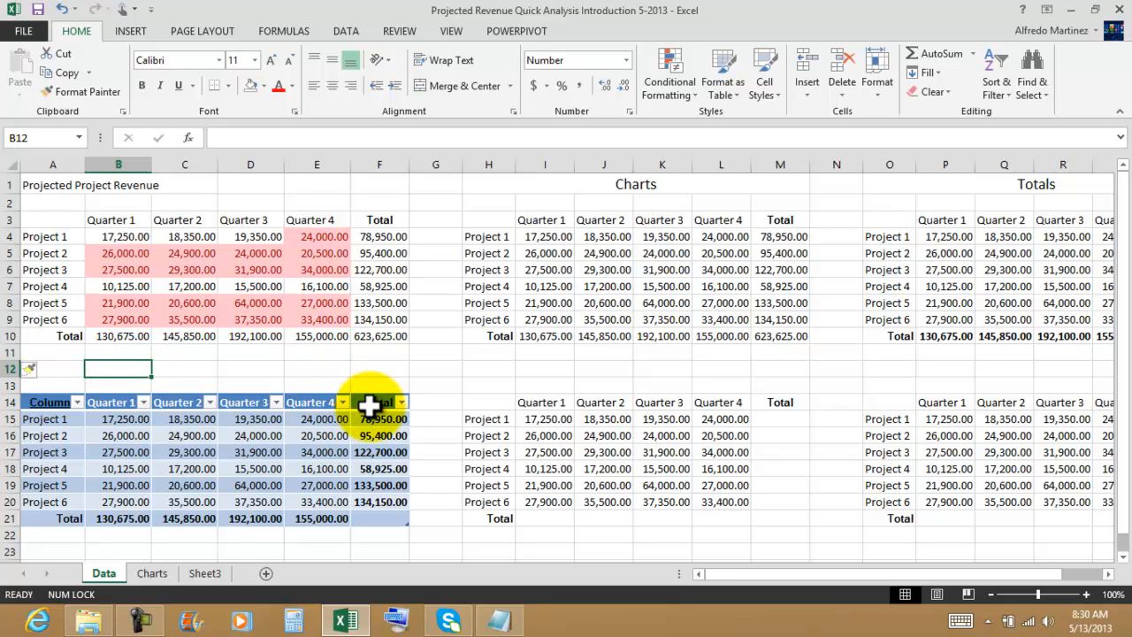
{"action": "type", "text": "Table"}
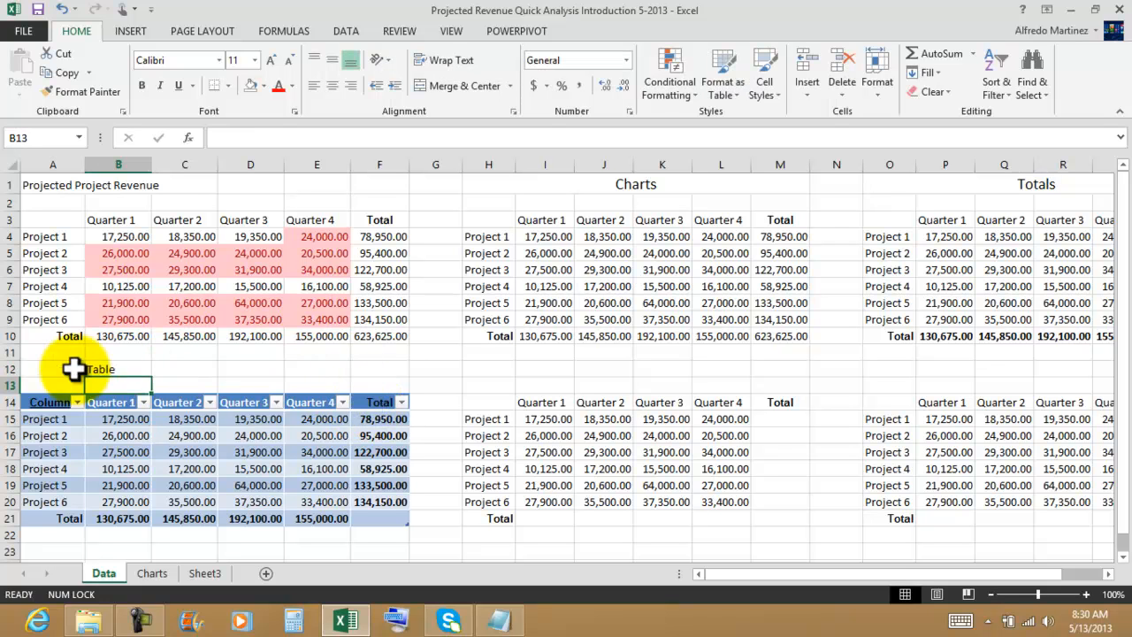
{"action": "left_click_drag", "start_coordinate": [46, 370], "coordinate": [380, 364]}
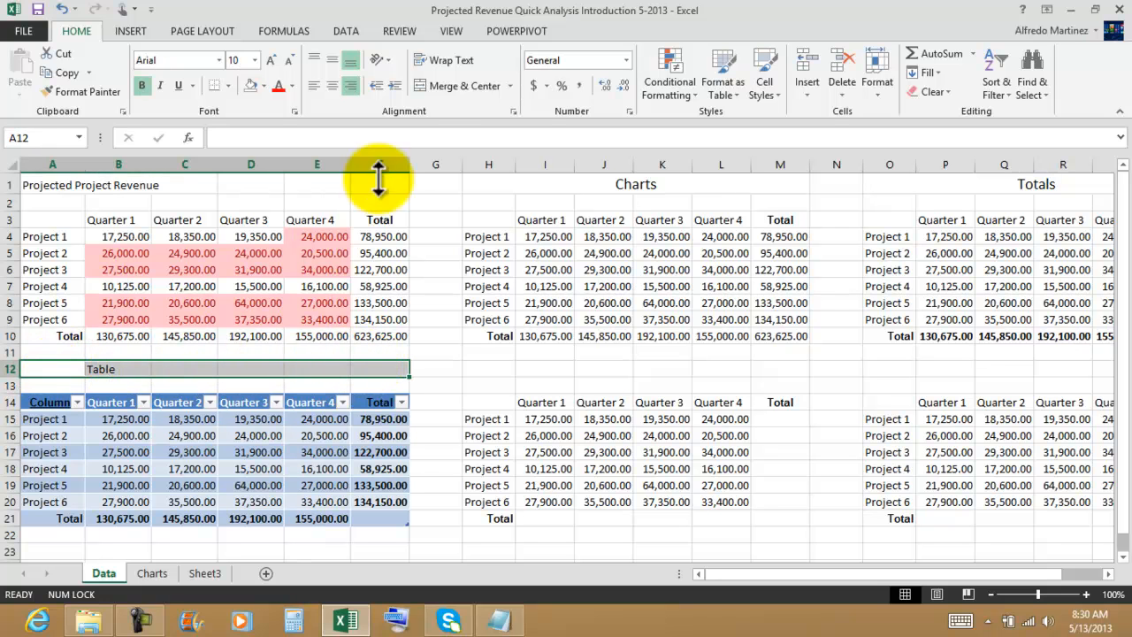
{"action": "left_click", "coordinate": [468, 85]}
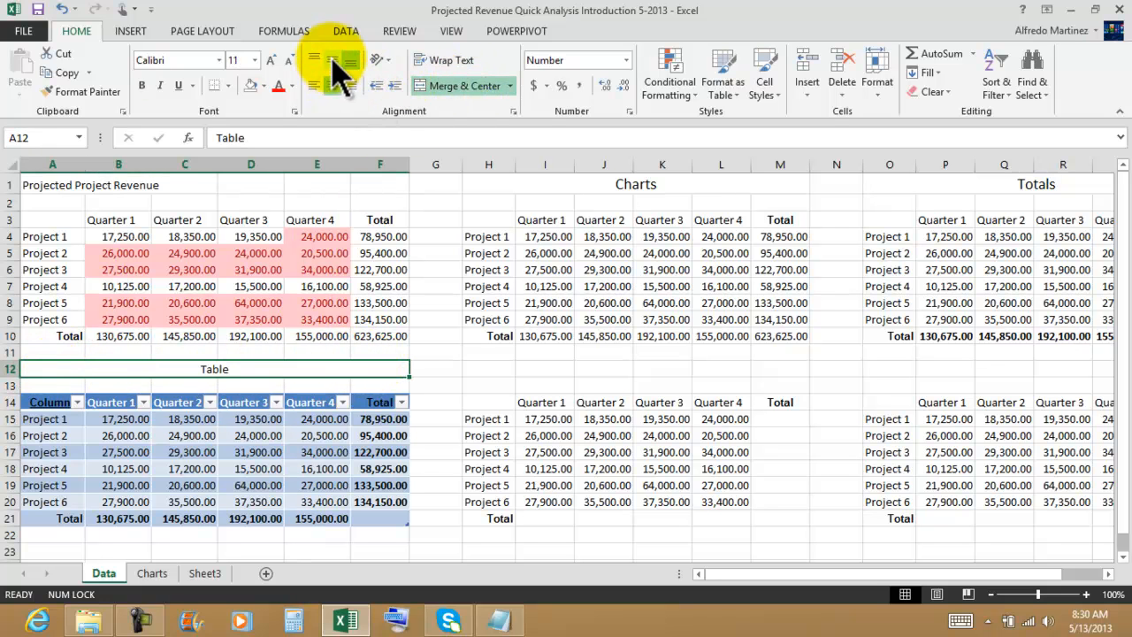
{"action": "left_click", "coordinate": [272, 60]}
{"action": "left_click", "coordinate": [273, 60]}
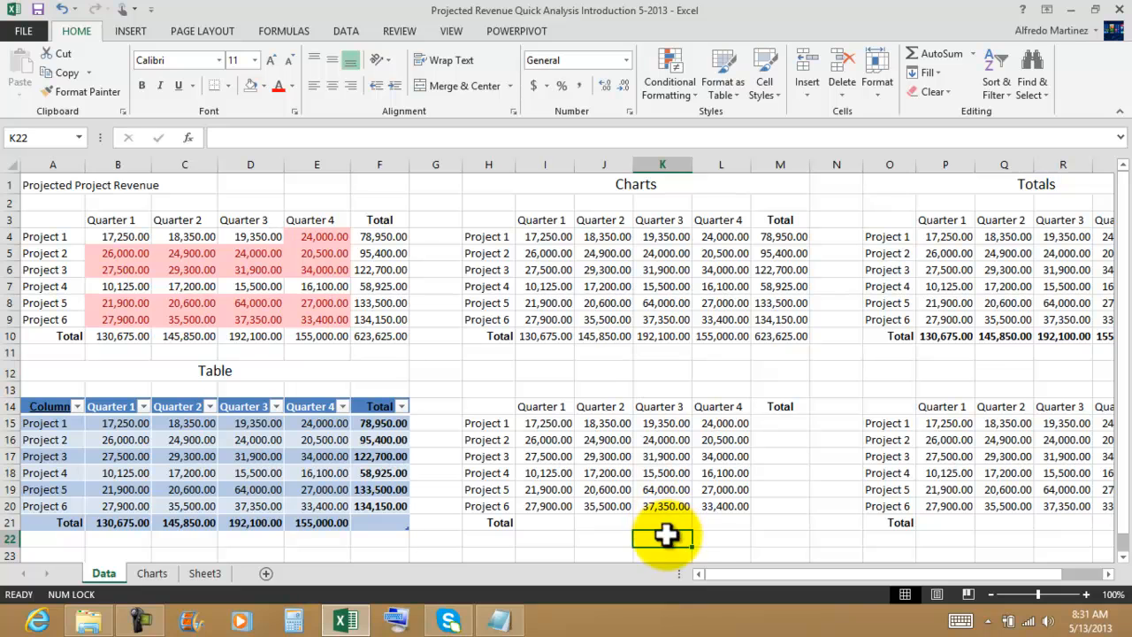
Step: Replace the title in A1 with "Conditional Format", merged and centred across A1:F1, at font size 14
{"action": "left_click", "coordinate": [41, 184]}
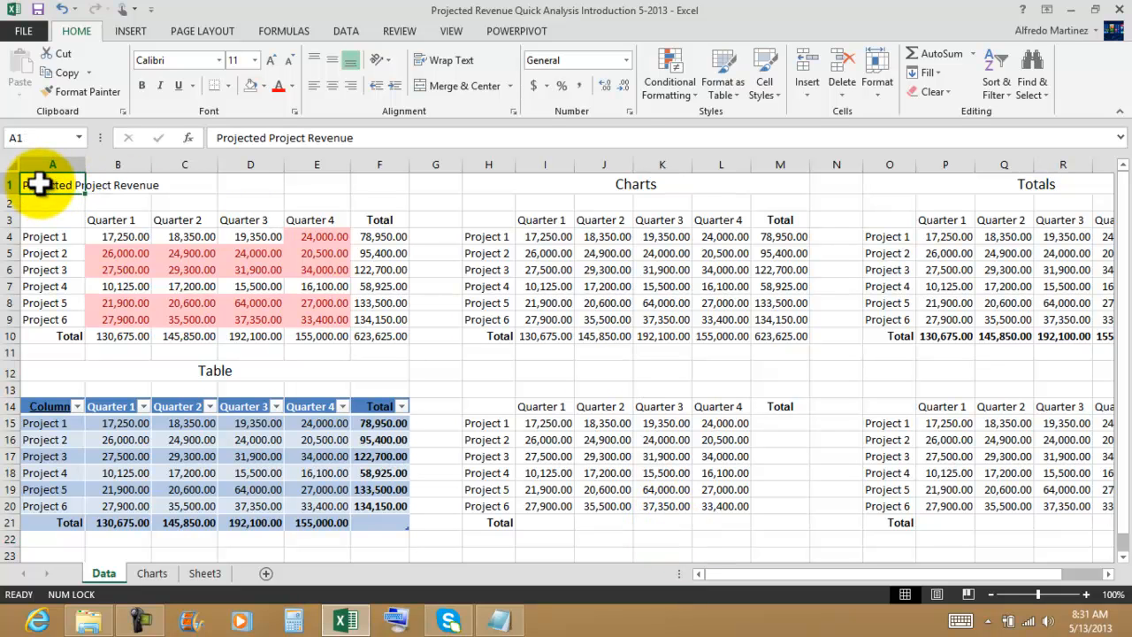
{"action": "type", "text": "Conditional Format"}
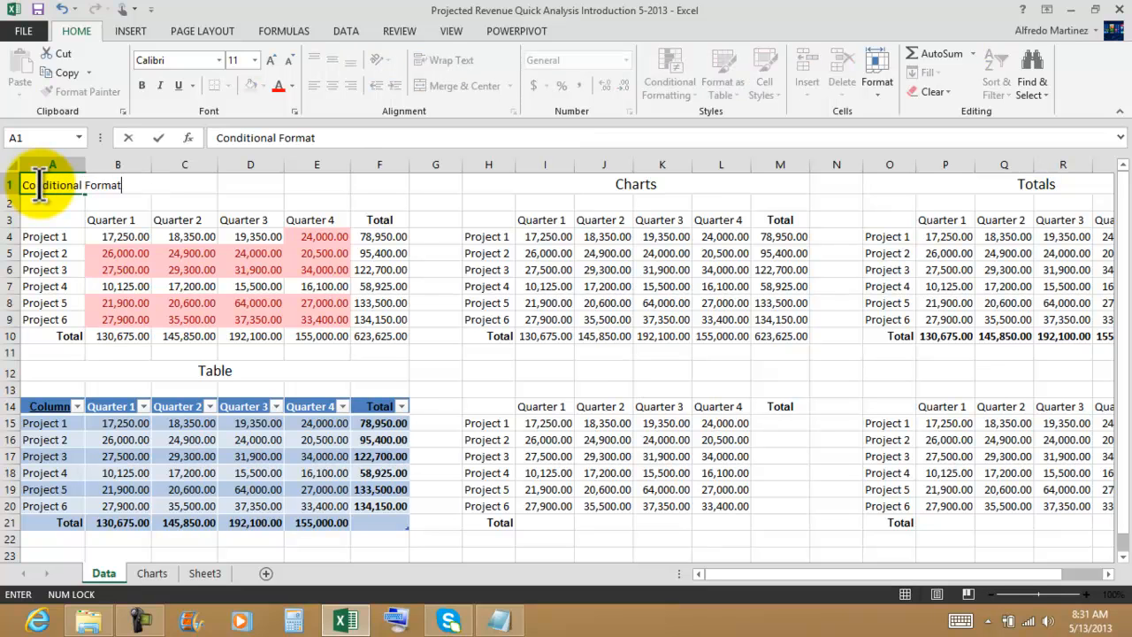
{"action": "key", "text": "Return"}
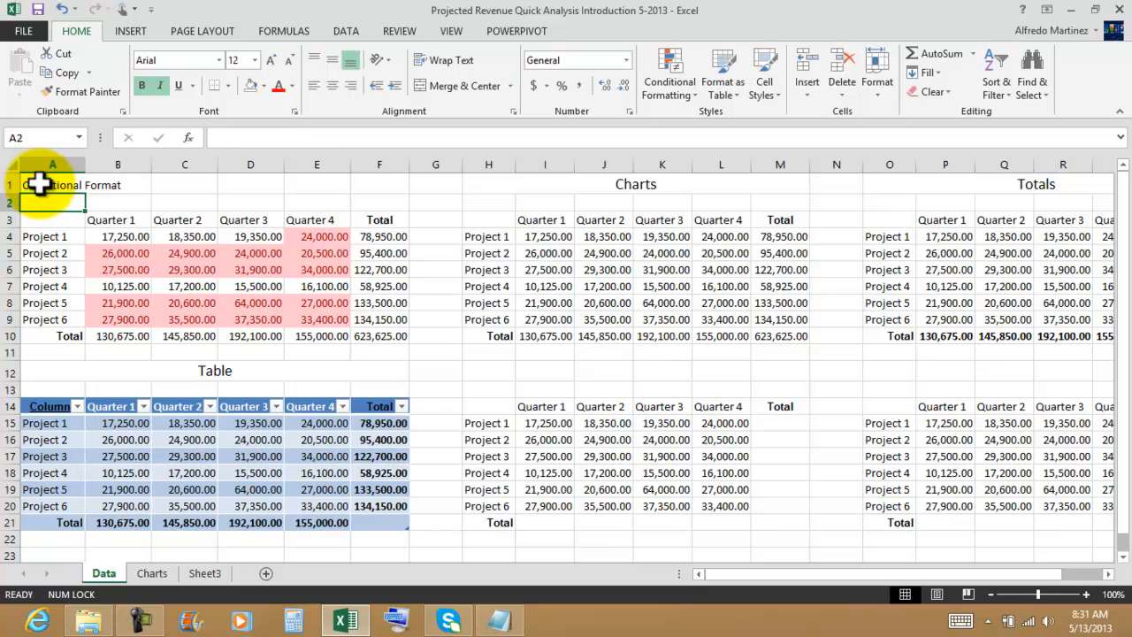
{"action": "left_click_drag", "start_coordinate": [37, 184], "coordinate": [399, 187]}
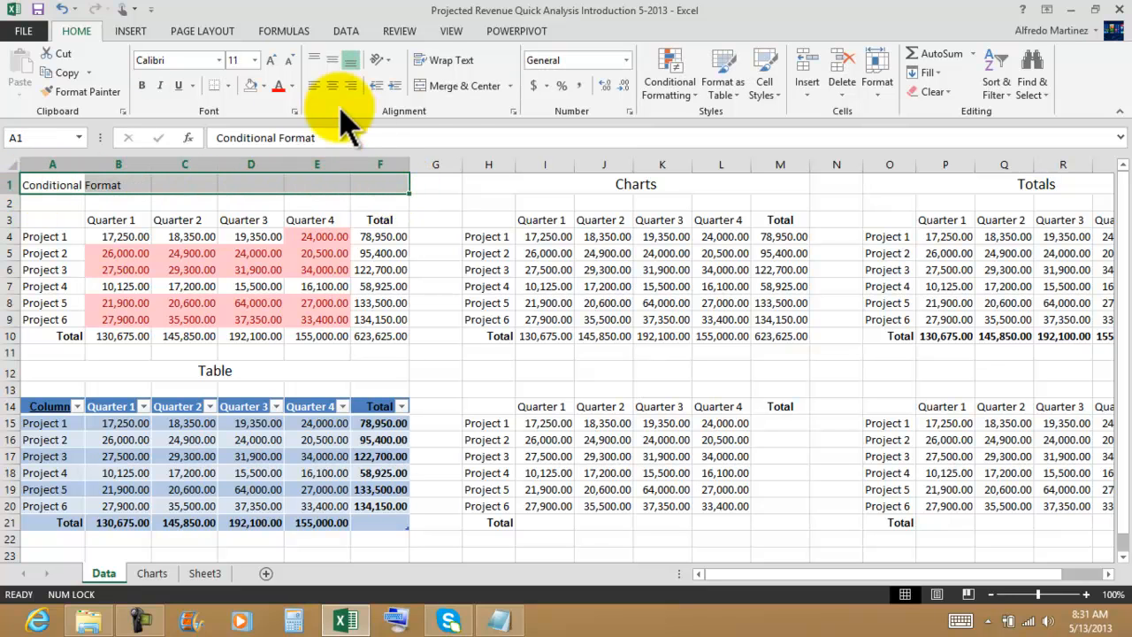
{"action": "left_click", "coordinate": [433, 86]}
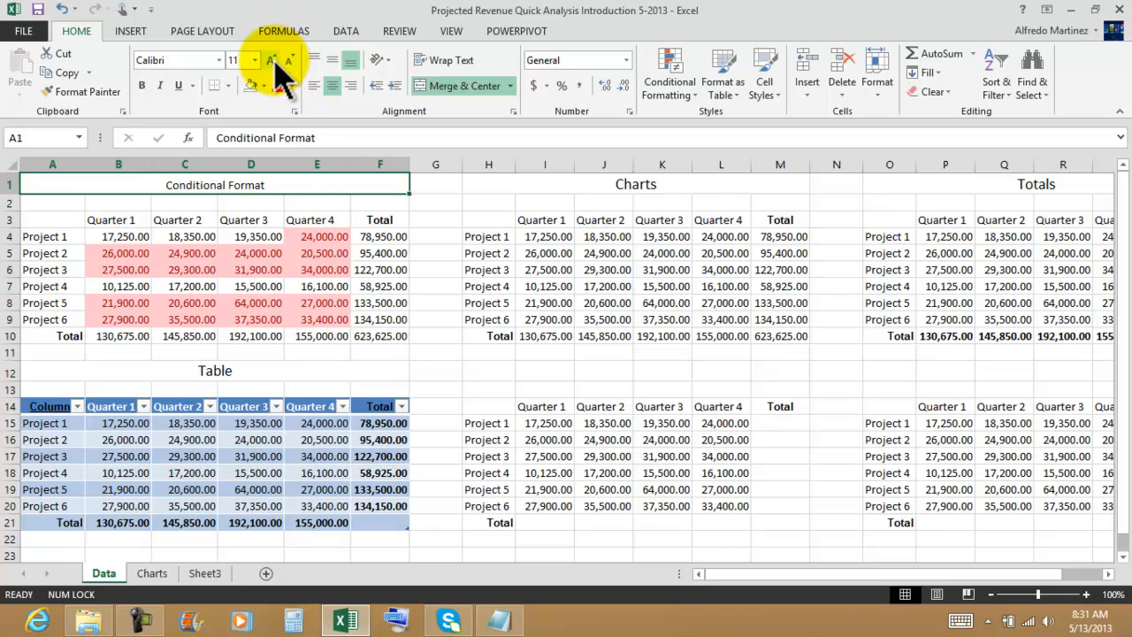
{"action": "left_click", "coordinate": [619, 356]}
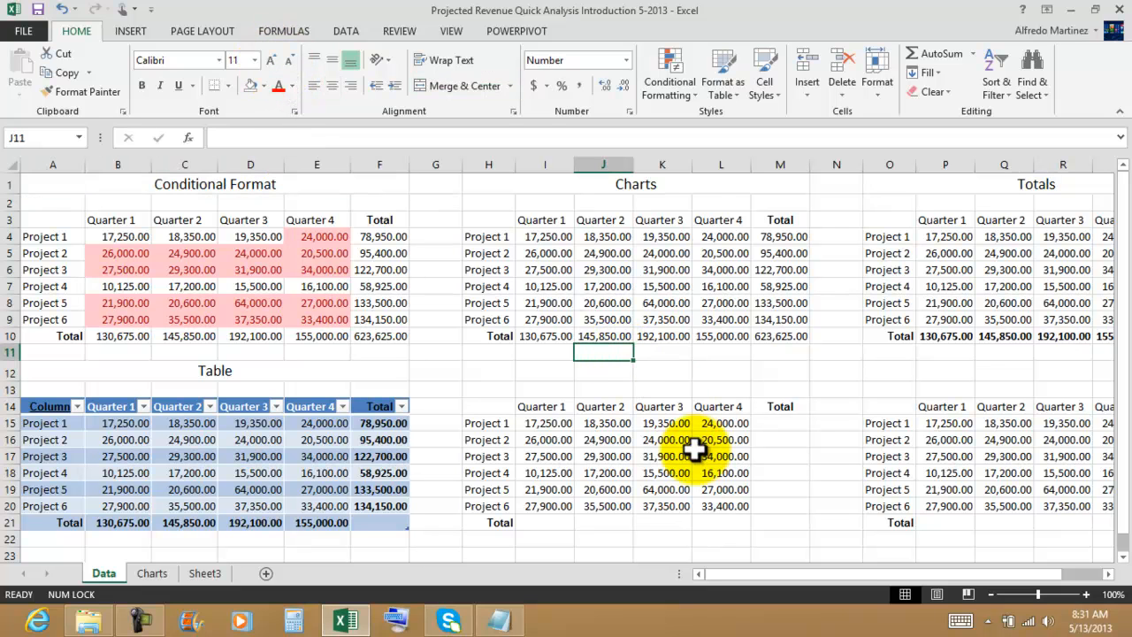
Step: Apply outside borders to the merged titles Conditional Format, Charts, Totals and Table
{"action": "left_click", "coordinate": [231, 186]}
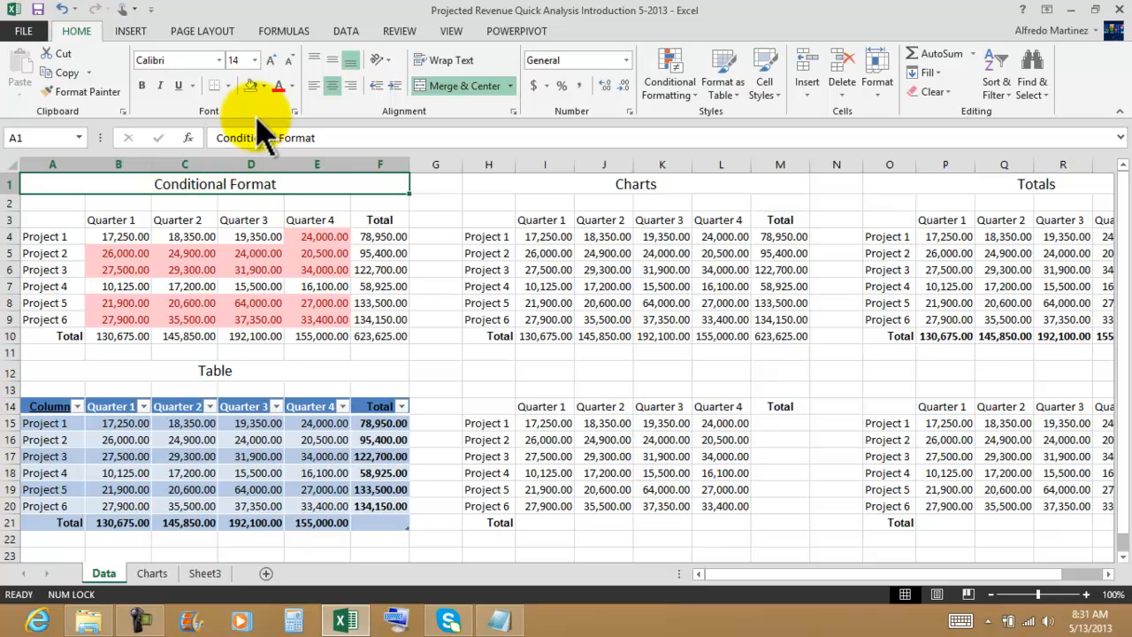
{"action": "left_click", "coordinate": [229, 87]}
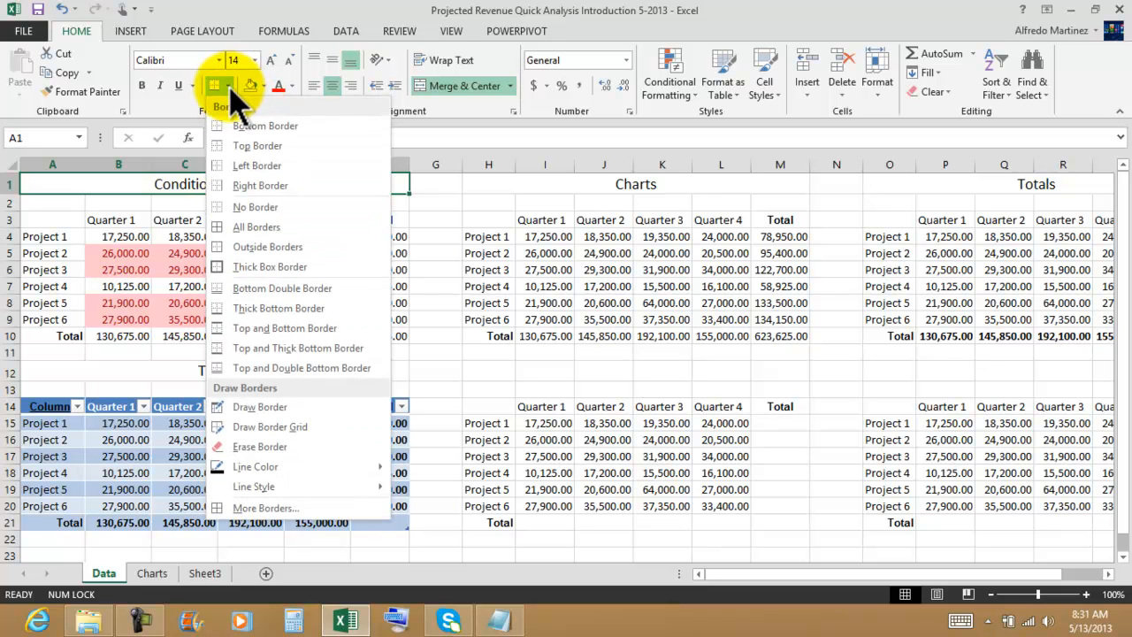
{"action": "left_click", "coordinate": [266, 247]}
{"action": "left_click", "coordinate": [622, 189]}
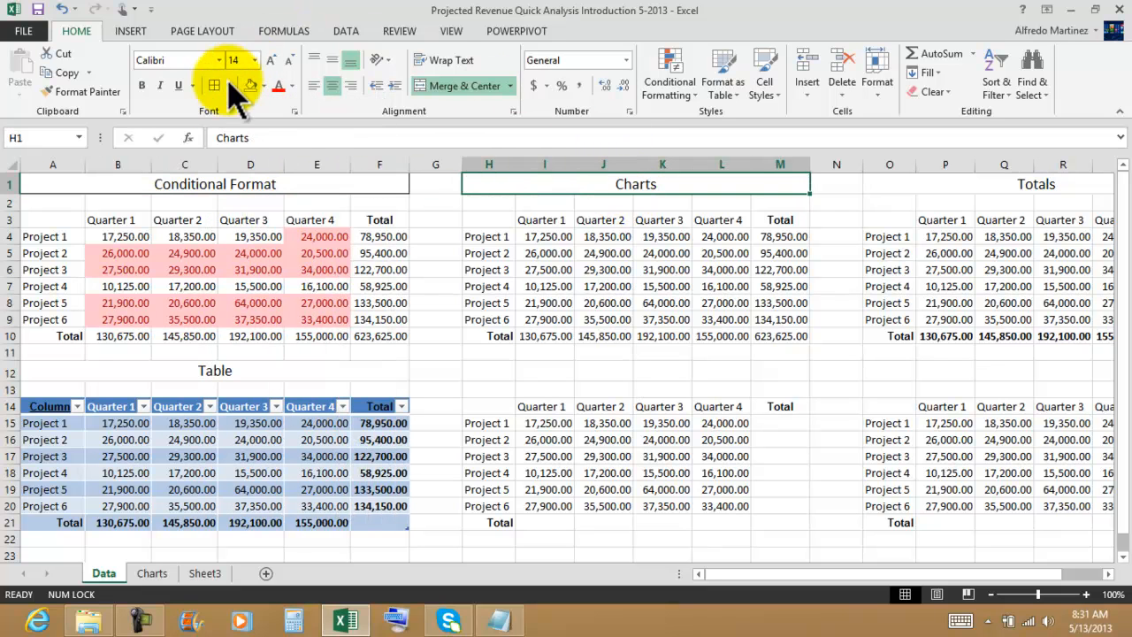
{"action": "left_click", "coordinate": [960, 185]}
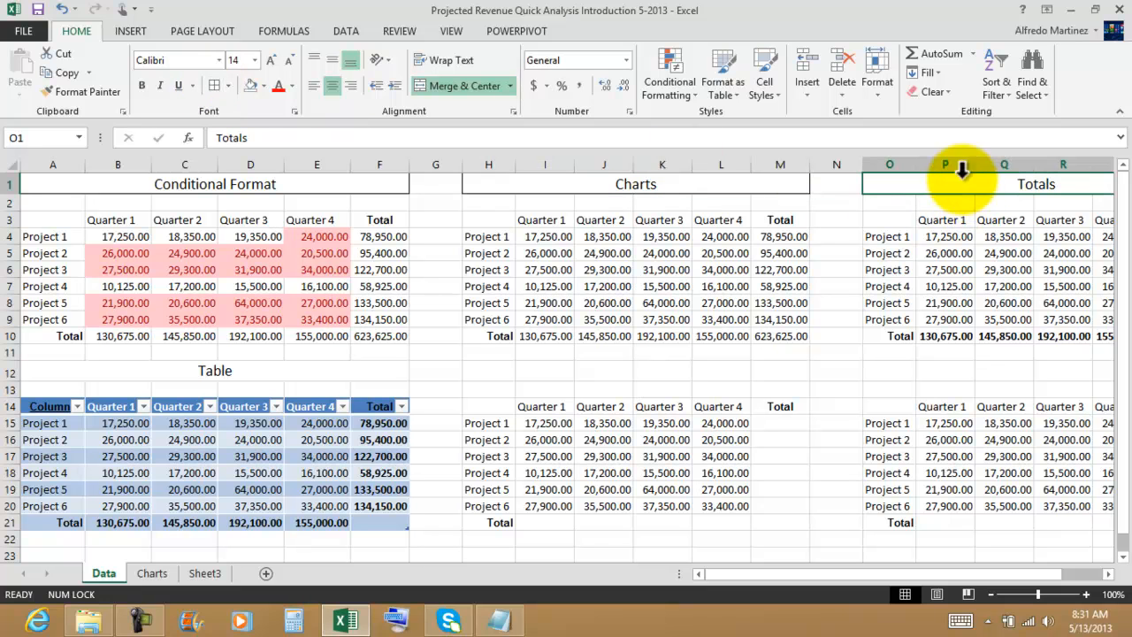
{"action": "left_click", "coordinate": [220, 86]}
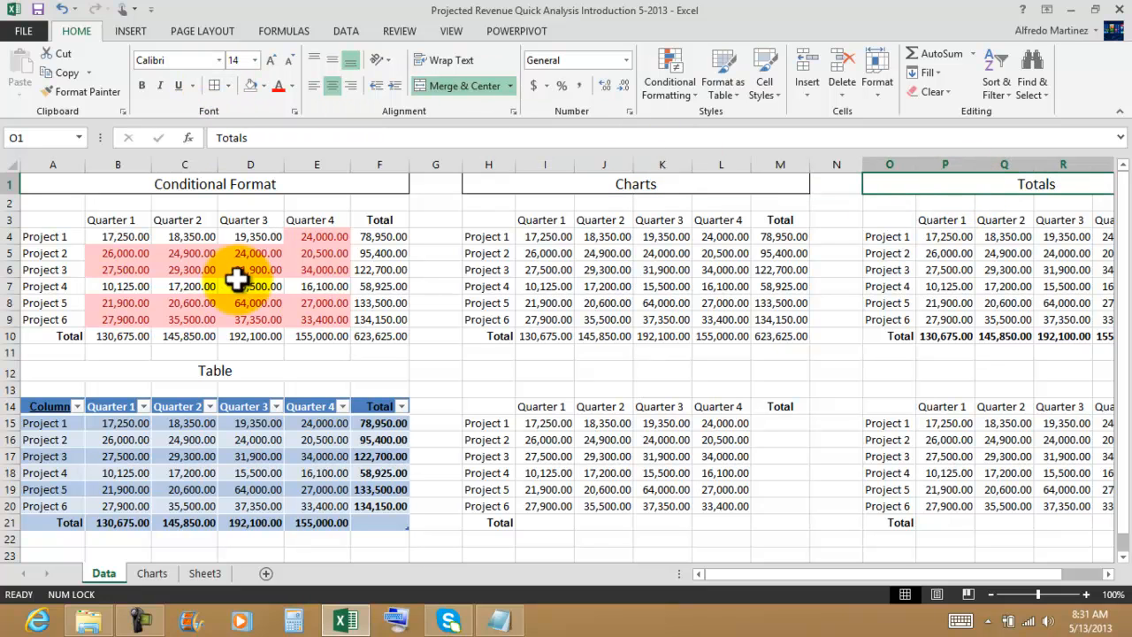
{"action": "left_click", "coordinate": [253, 369]}
{"action": "left_click", "coordinate": [215, 86]}
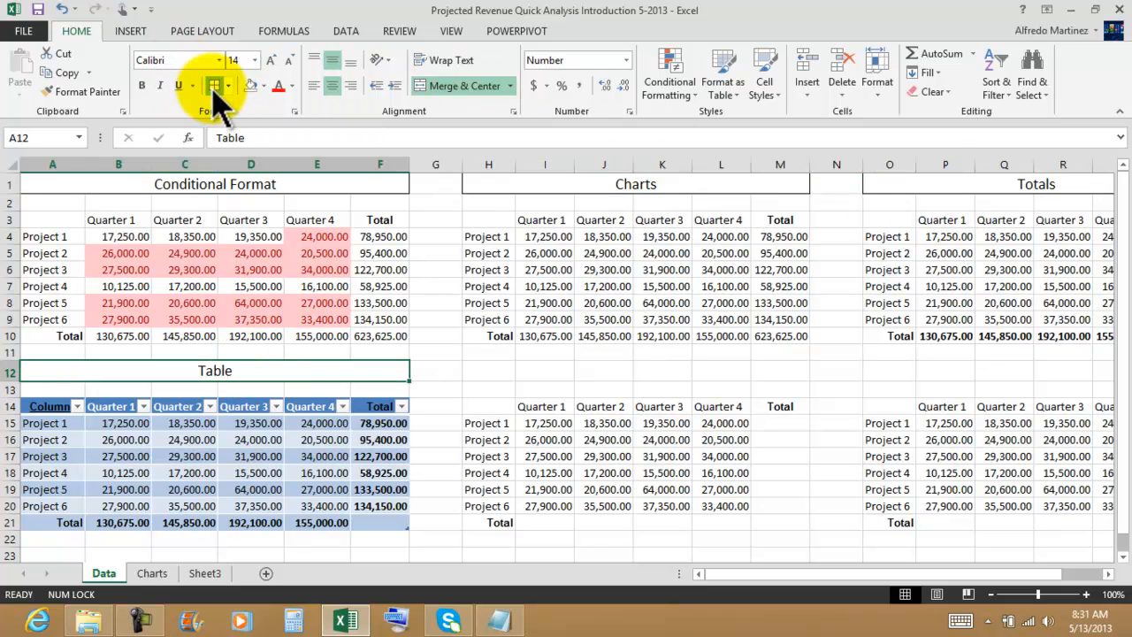
{"action": "left_click", "coordinate": [563, 369]}
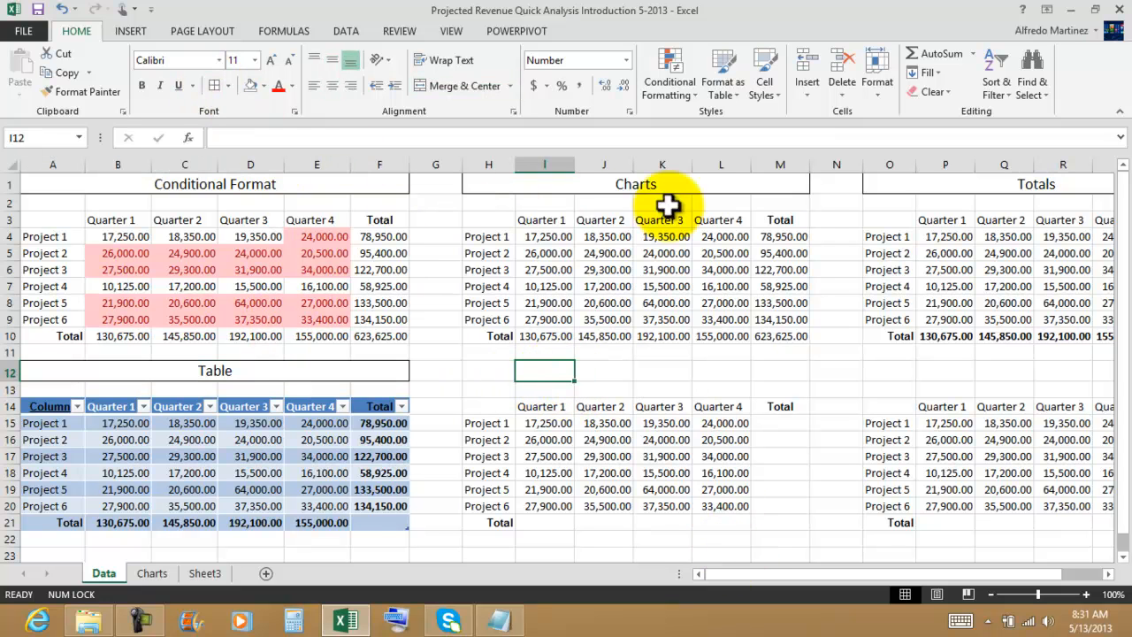
Step: Review the Charts sheet and return to the titled tables on the Data sheet
{"action": "left_click", "coordinate": [152, 573]}
{"action": "left_click", "coordinate": [103, 574]}
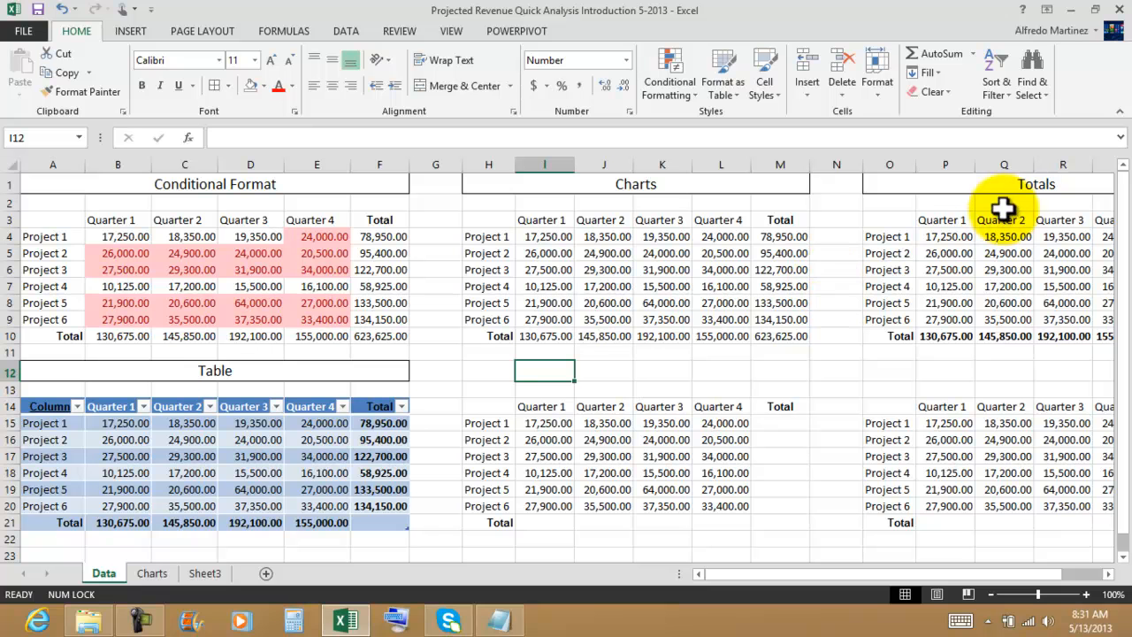
{"action": "mouse_move", "coordinate": [893, 573]}
{"action": "left_mouse_down"}
{"action": "mouse_move", "coordinate": [925, 576]}
{"action": "mouse_move", "coordinate": [889, 577]}
{"action": "left_mouse_up"}
{"action": "left_click", "coordinate": [270, 423]}
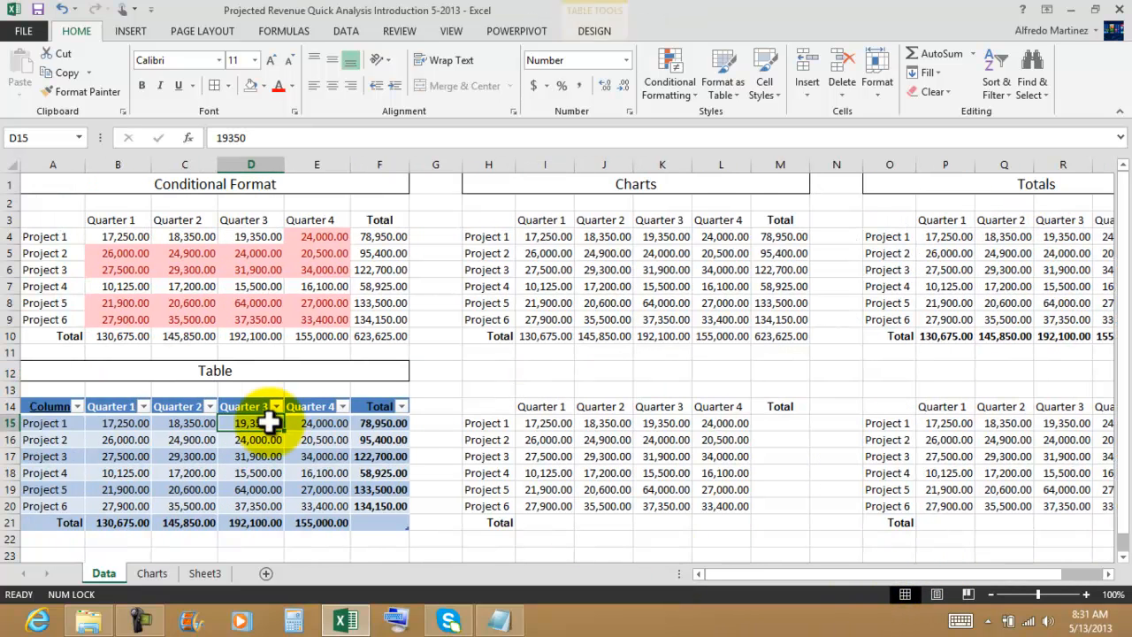
Step: View the Quick Analysis options for the Quarter 2 values in J15:J18, then dismiss them
{"action": "left_click", "coordinate": [593, 423]}
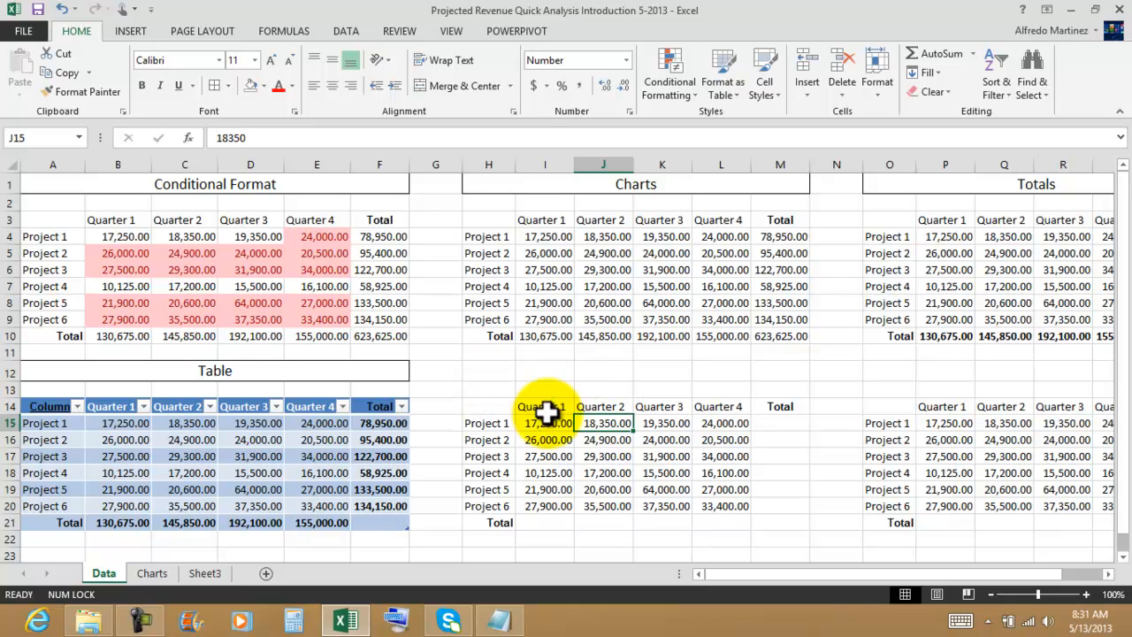
{"action": "left_click_drag", "start_coordinate": [578, 420], "coordinate": [611, 473]}
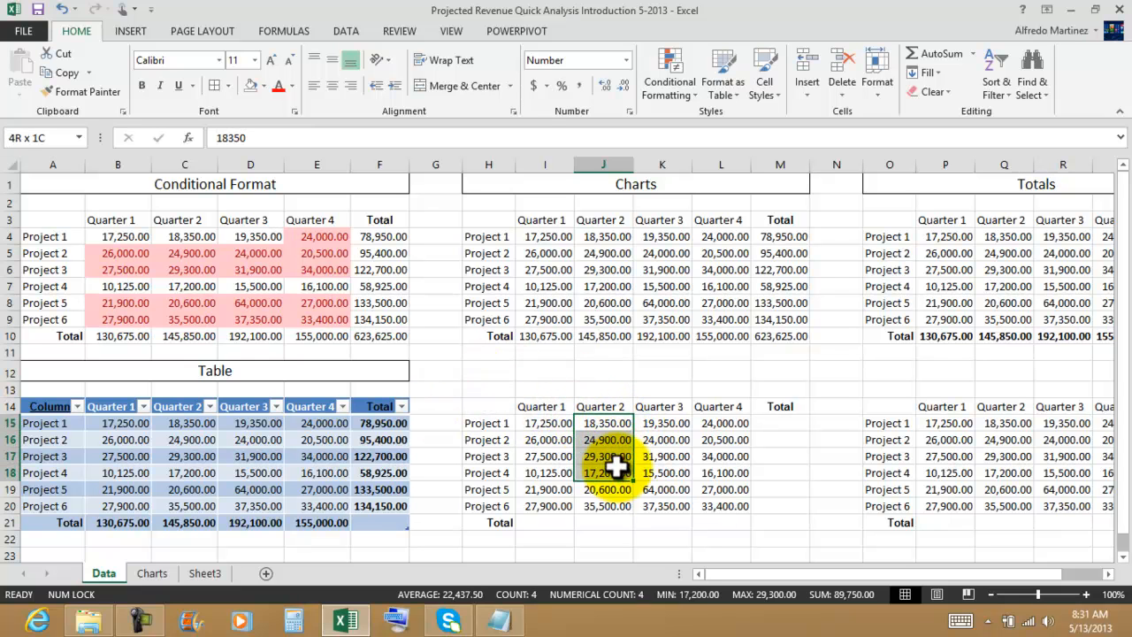
{"action": "left_click", "coordinate": [647, 492]}
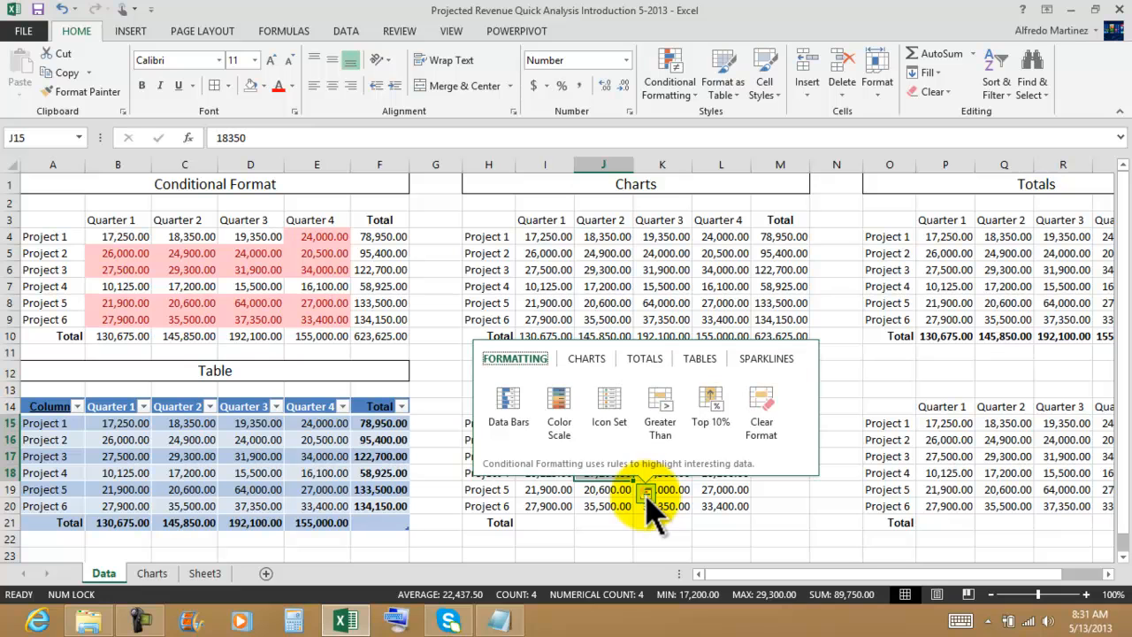
{"action": "left_click", "coordinate": [803, 522]}
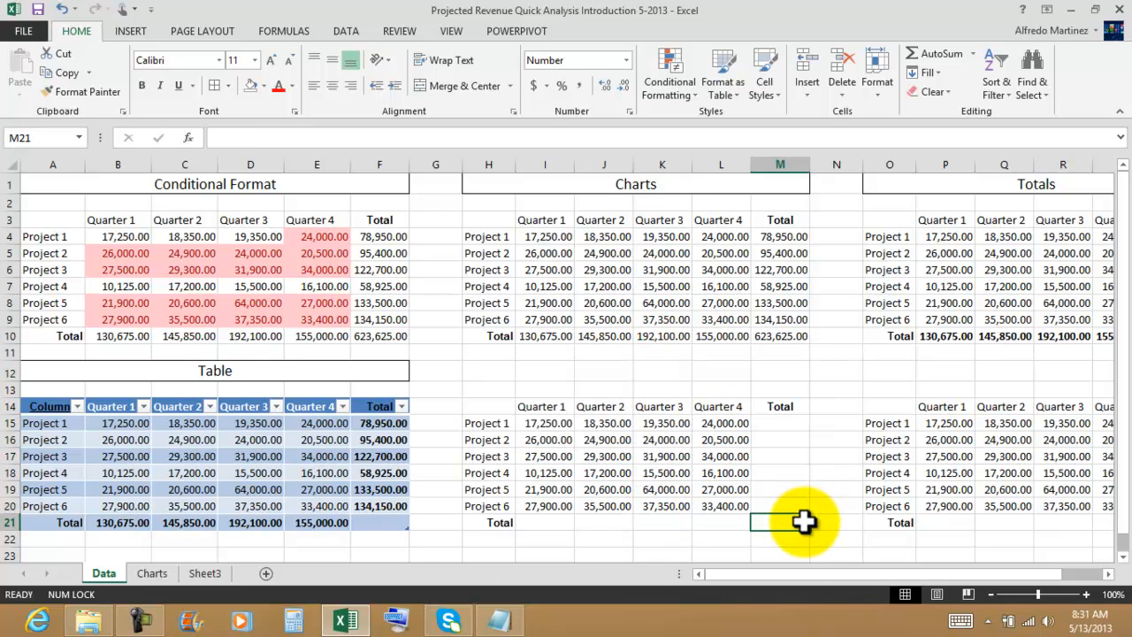
Step: Clear the "Total" labels in M14 and H21 of the lower middle table
{"action": "left_click", "coordinate": [785, 406]}
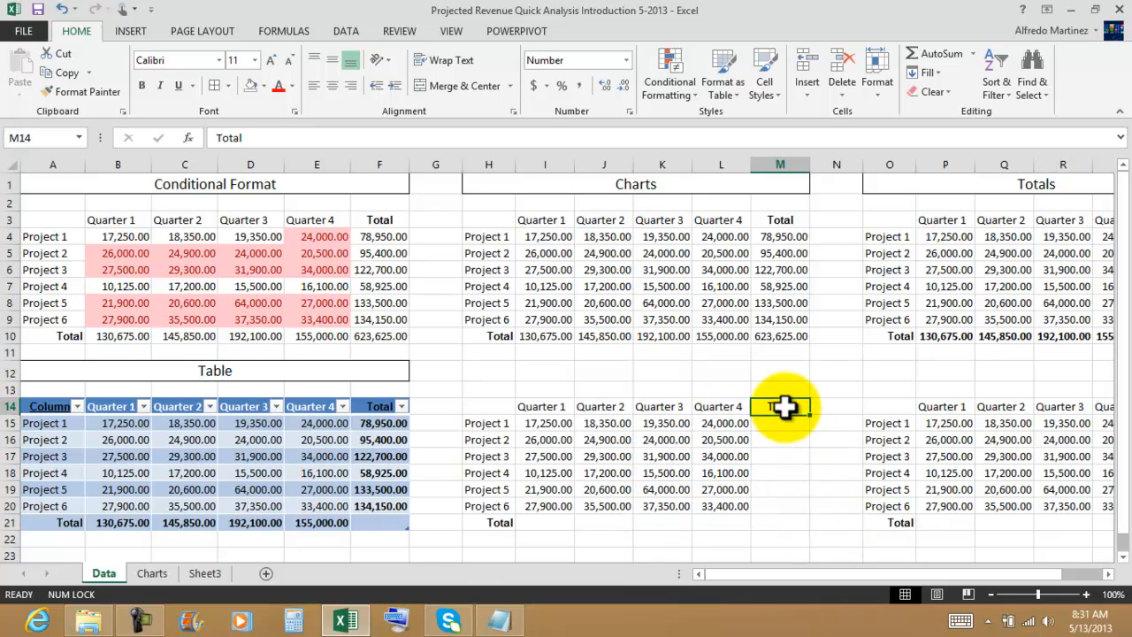
{"action": "left_click_drag", "start_coordinate": [777, 410], "coordinate": [487, 523]}
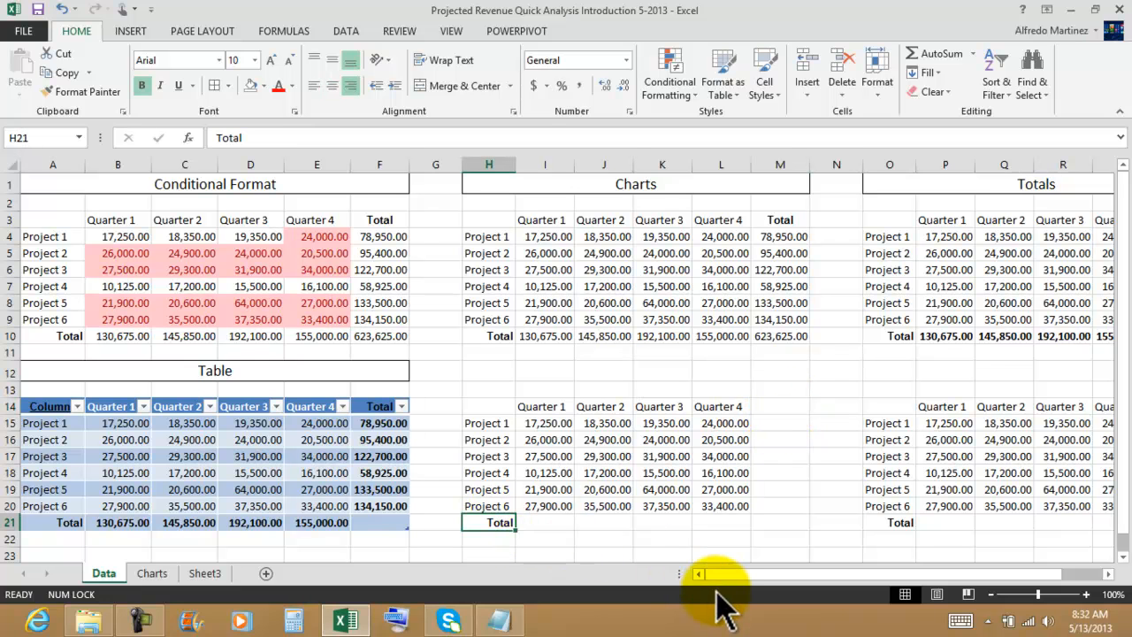
{"action": "key", "text": "Delete"}
{"action": "left_click", "coordinate": [556, 542]}
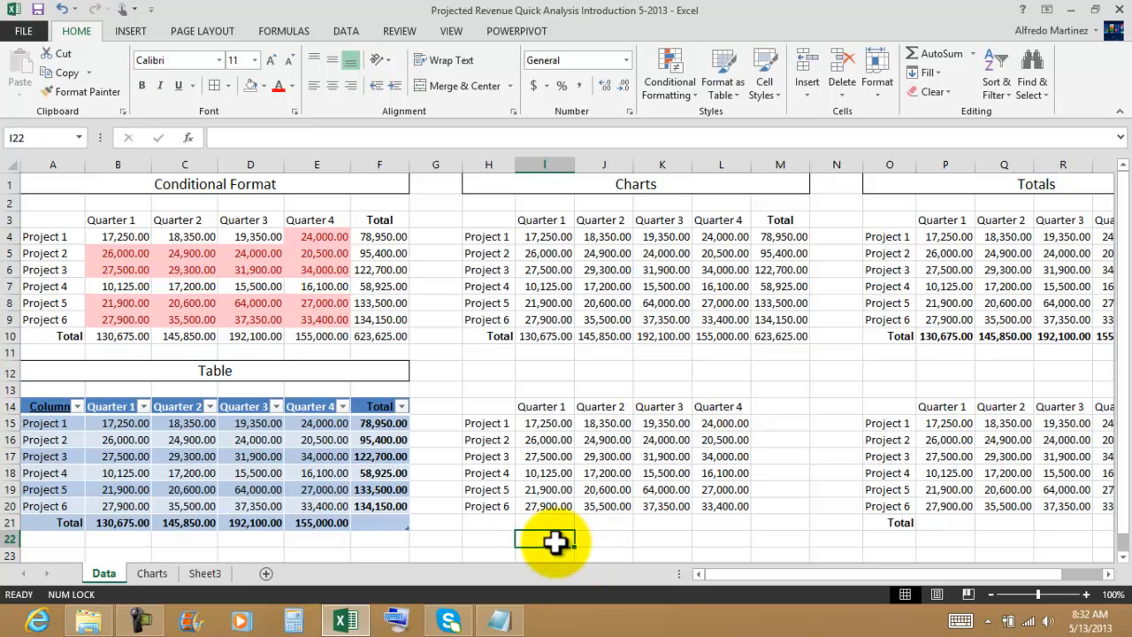
Step: Use Quick Analysis on I15:L20 to insert Column sparklines in M15:M20
{"action": "left_click_drag", "start_coordinate": [550, 425], "coordinate": [720, 501]}
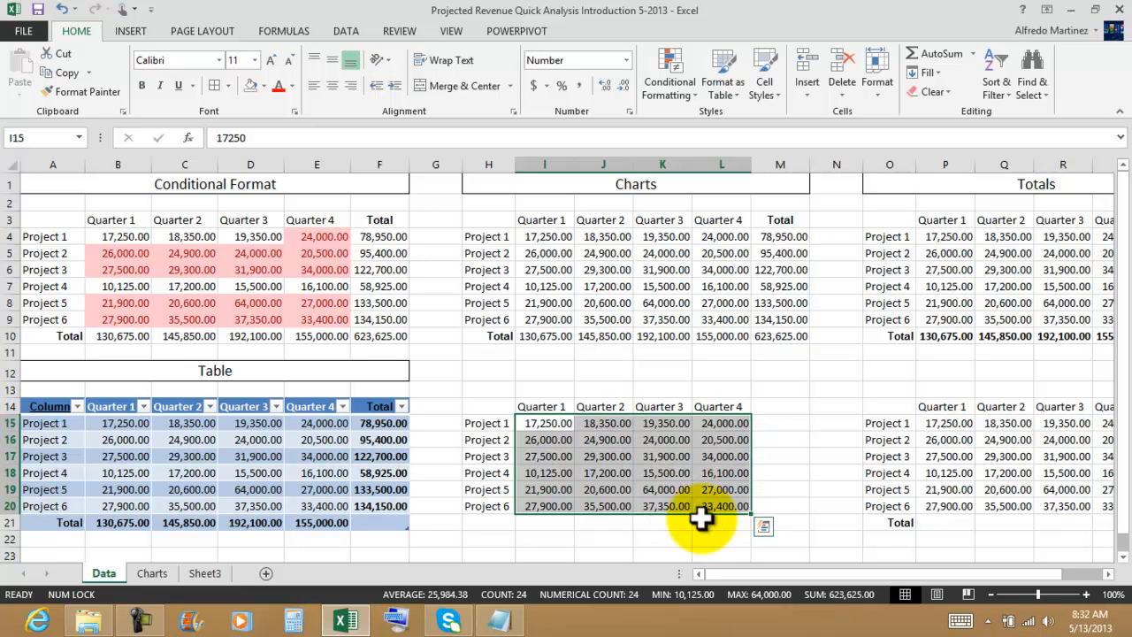
{"action": "left_click", "coordinate": [766, 531]}
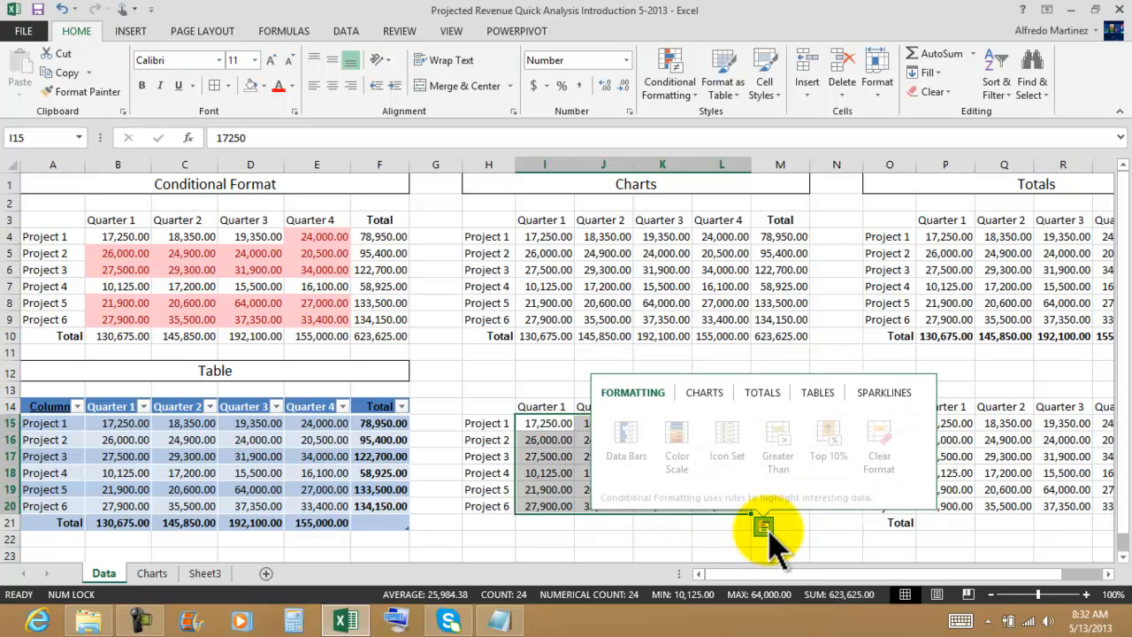
{"action": "left_click", "coordinate": [885, 392]}
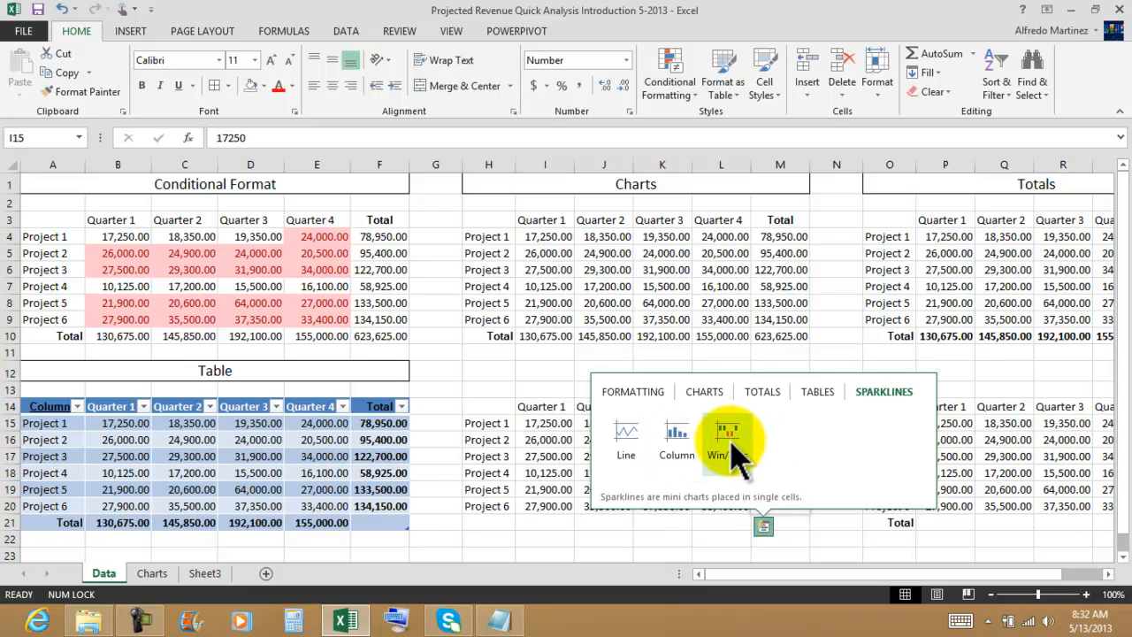
{"action": "left_click", "coordinate": [677, 437]}
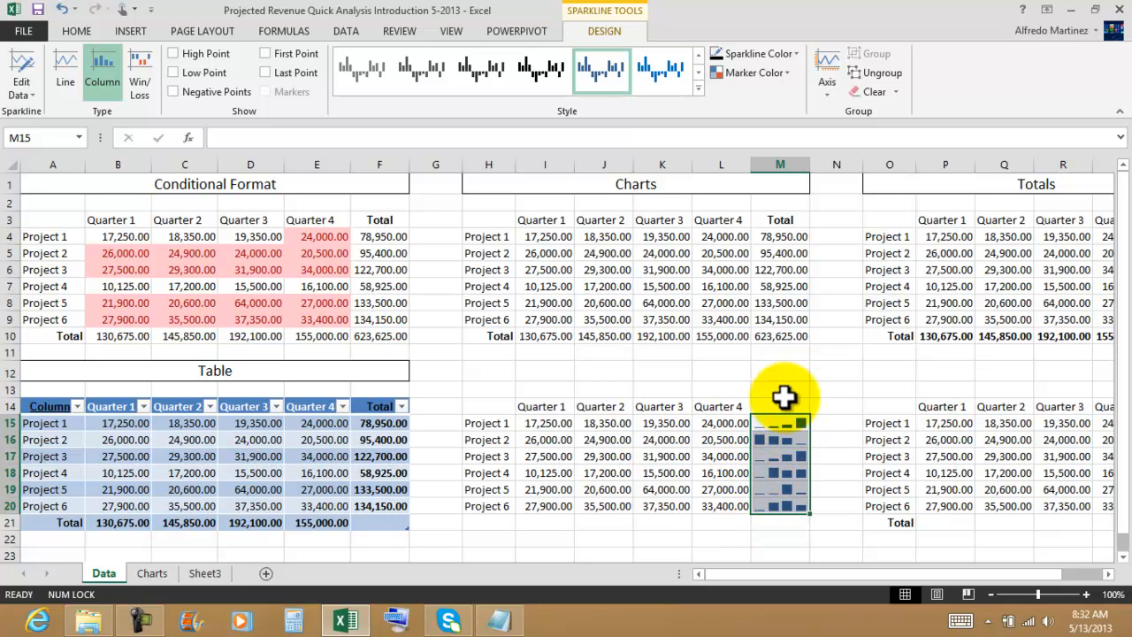
{"action": "left_click", "coordinate": [795, 540]}
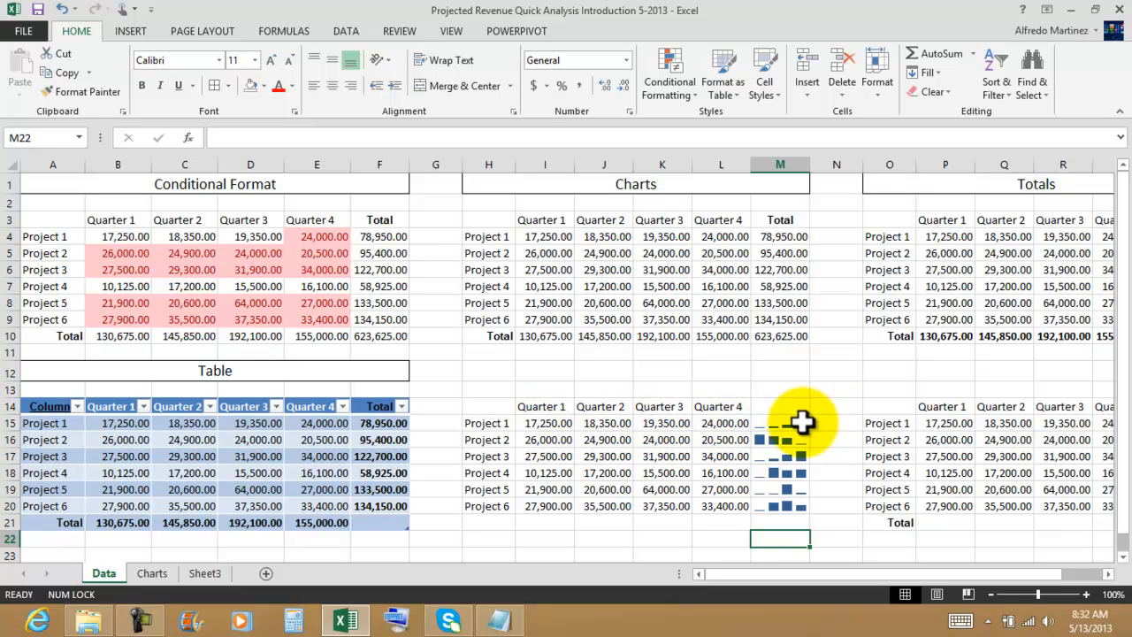
Step: Add the title "Sparklines" in row 12, merged and centred across H12:M12, at font size 14 with an outside border
{"action": "left_click", "coordinate": [545, 373]}
{"action": "type", "text": "S"}
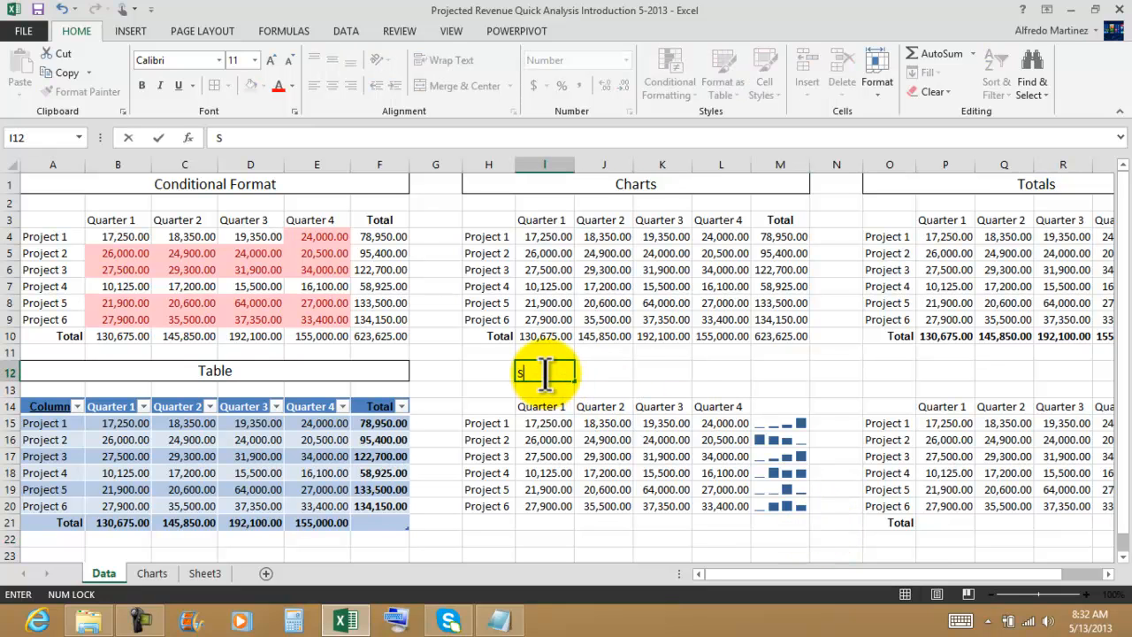
{"action": "type", "text": "parklines"}
{"action": "key", "text": "Return"}
{"action": "left_click_drag", "start_coordinate": [483, 370], "coordinate": [779, 375]}
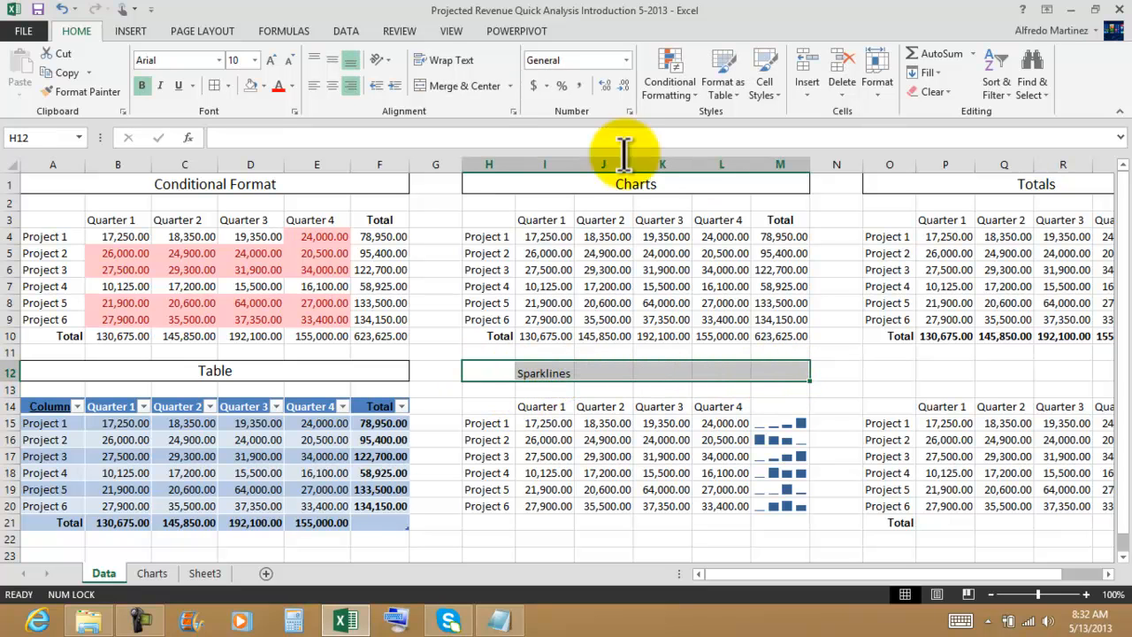
{"action": "left_click", "coordinate": [475, 86]}
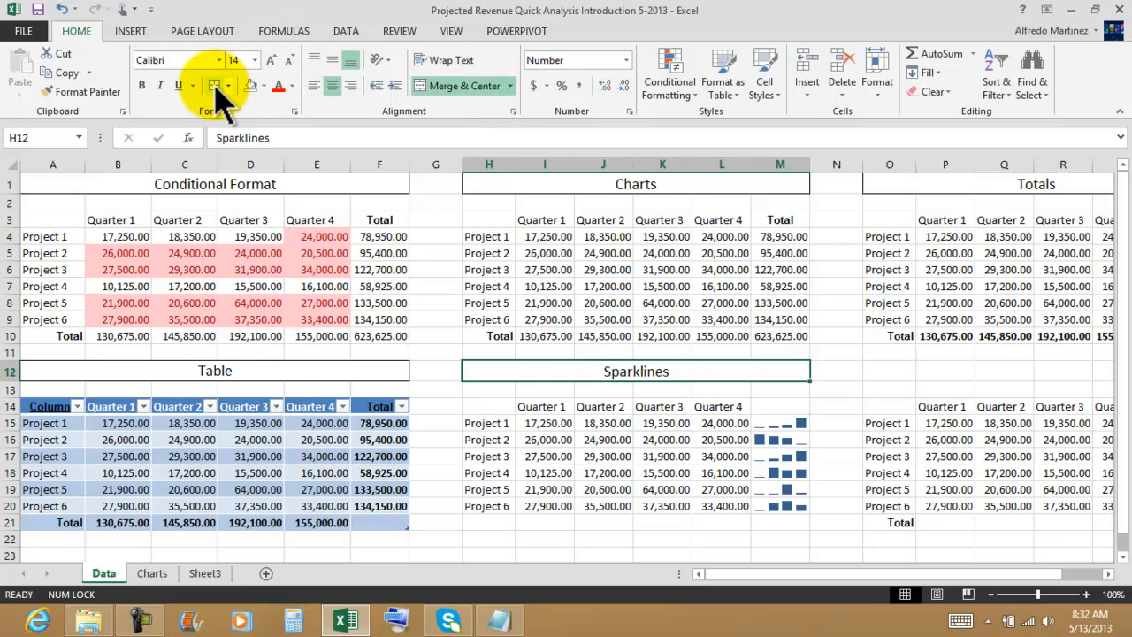
{"action": "left_click", "coordinate": [622, 522]}
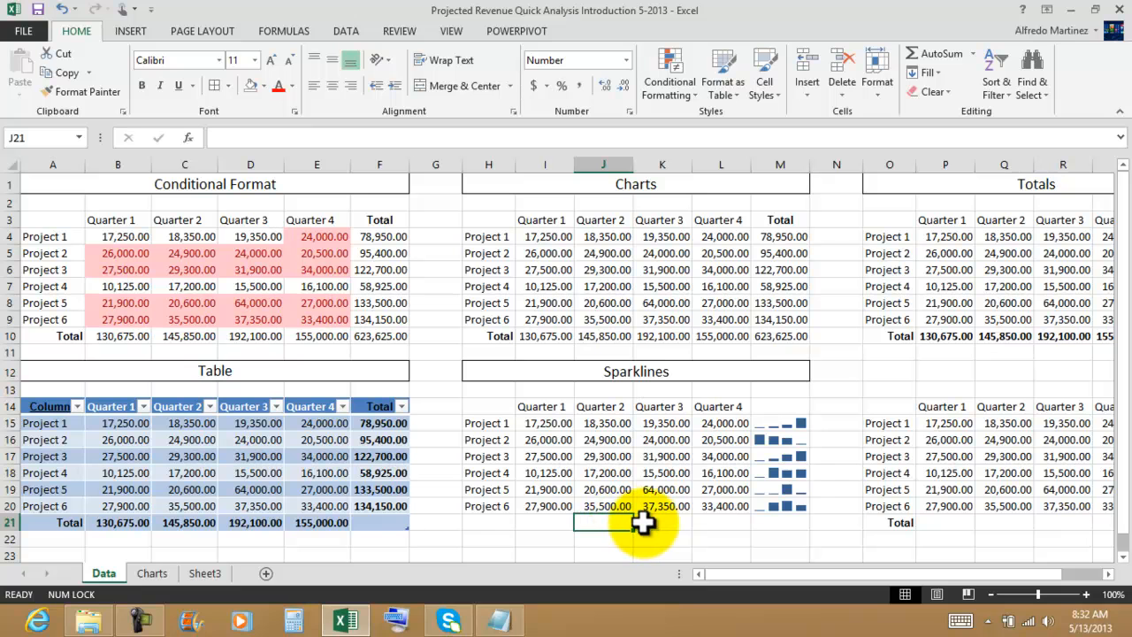
Step: Examine the Quick Analysis sparkline options for the Quarter 1 values in P15:P18, then dismiss them
{"action": "left_click_drag", "start_coordinate": [928, 574], "coordinate": [1003, 579]}
{"action": "left_click", "coordinate": [933, 523]}
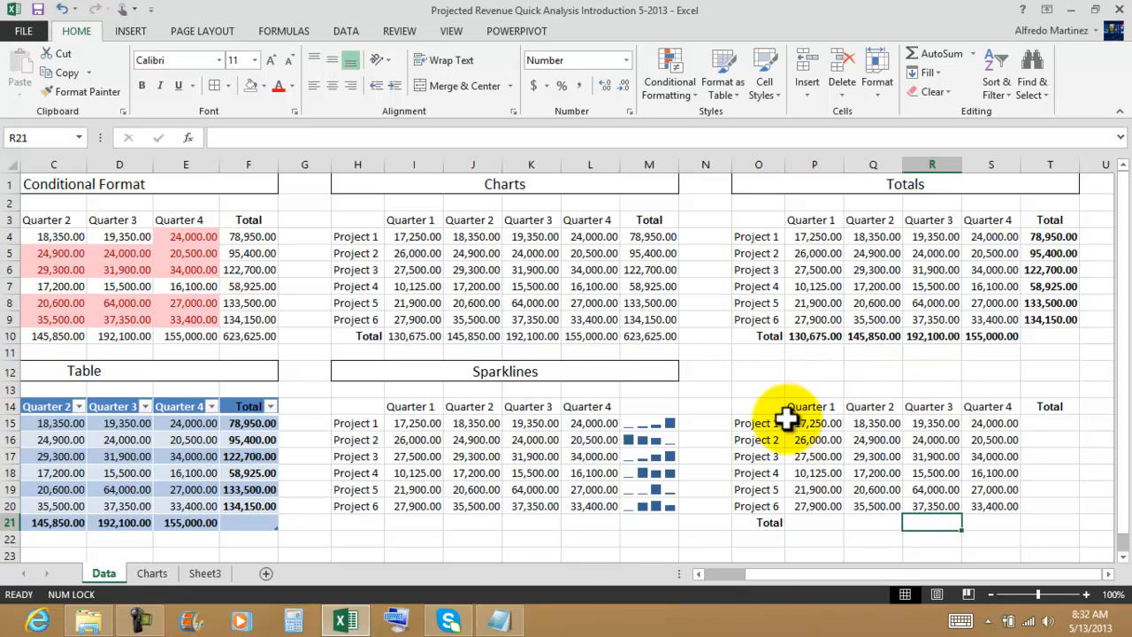
{"action": "left_click_drag", "start_coordinate": [834, 423], "coordinate": [831, 472]}
{"action": "left_click", "coordinate": [857, 492]}
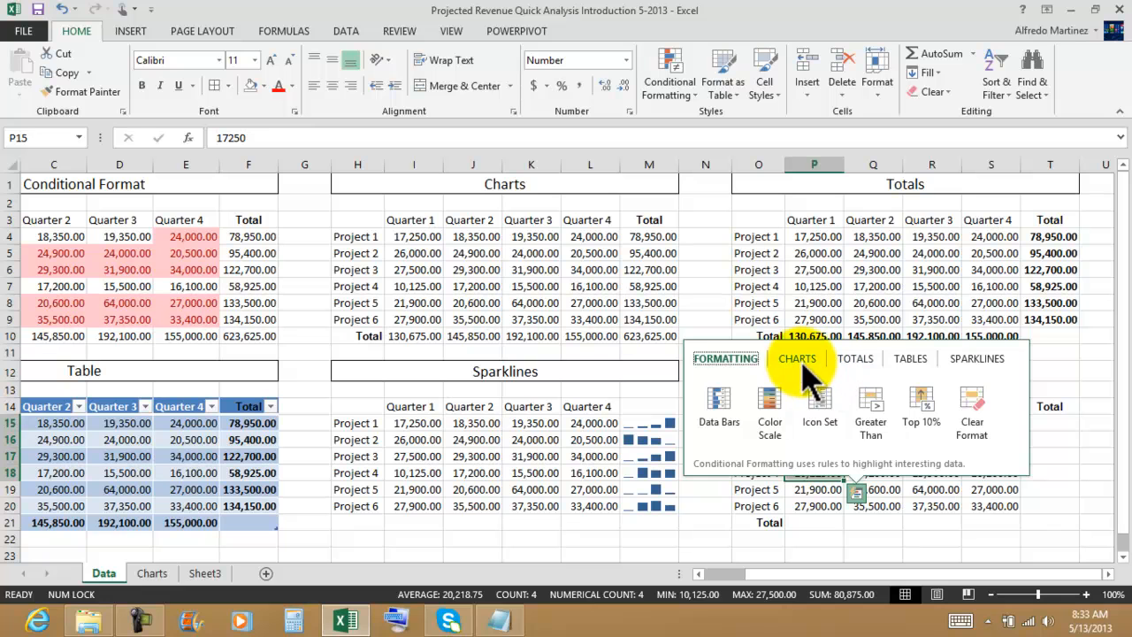
{"action": "left_click", "coordinate": [973, 360]}
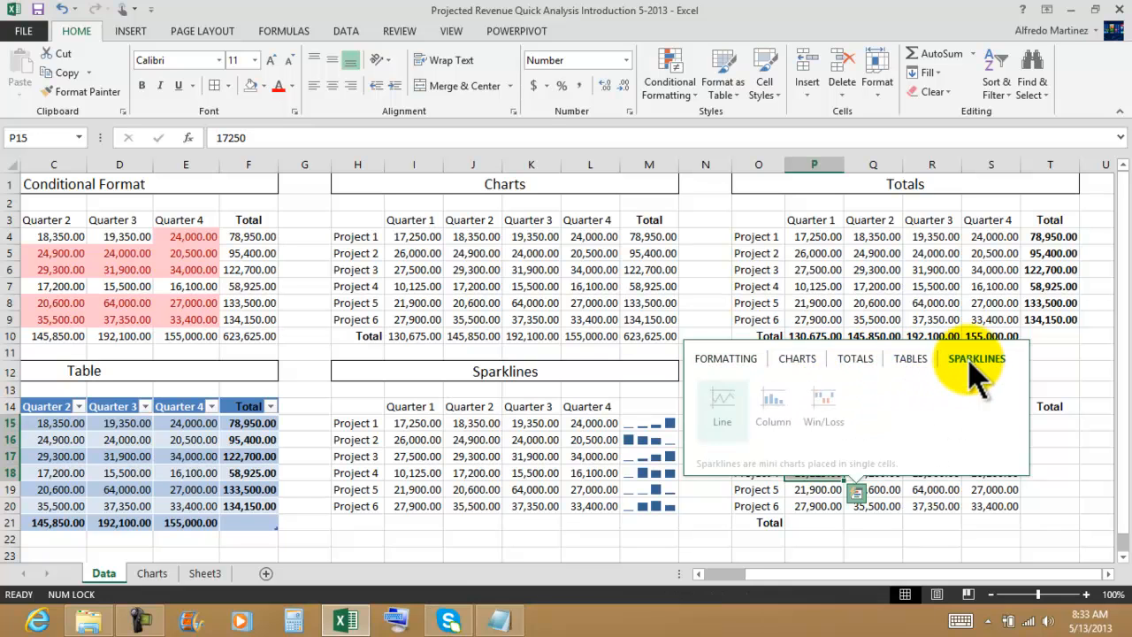
{"action": "left_click", "coordinate": [989, 504]}
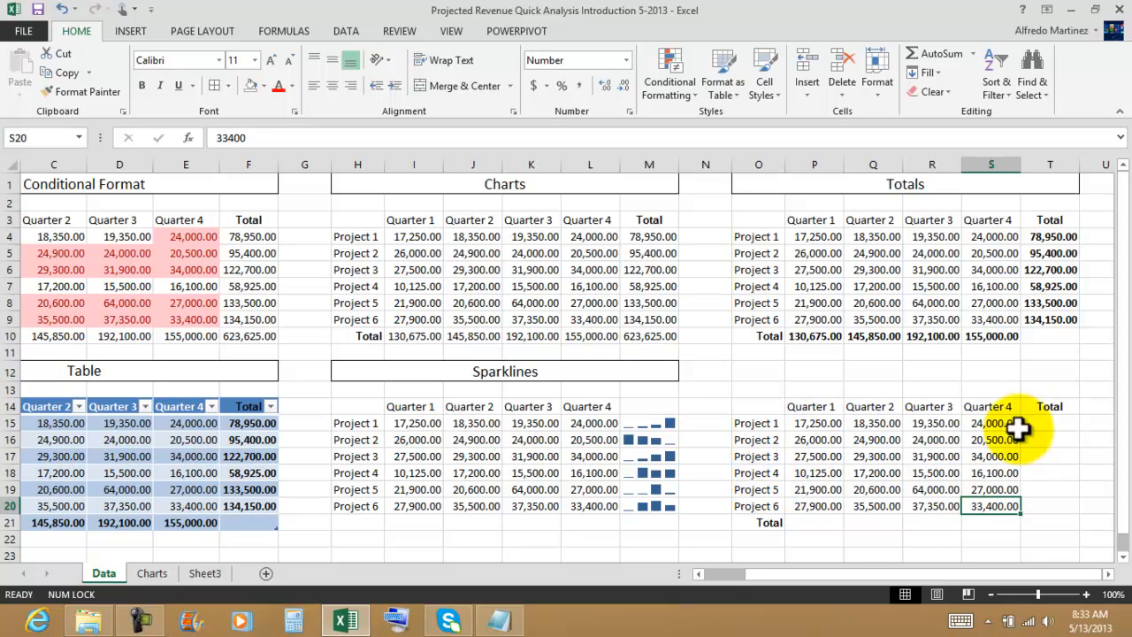
Step: Clear the "Total" labels in T14 and O21 of the last revenue table
{"action": "left_click", "coordinate": [1049, 407]}
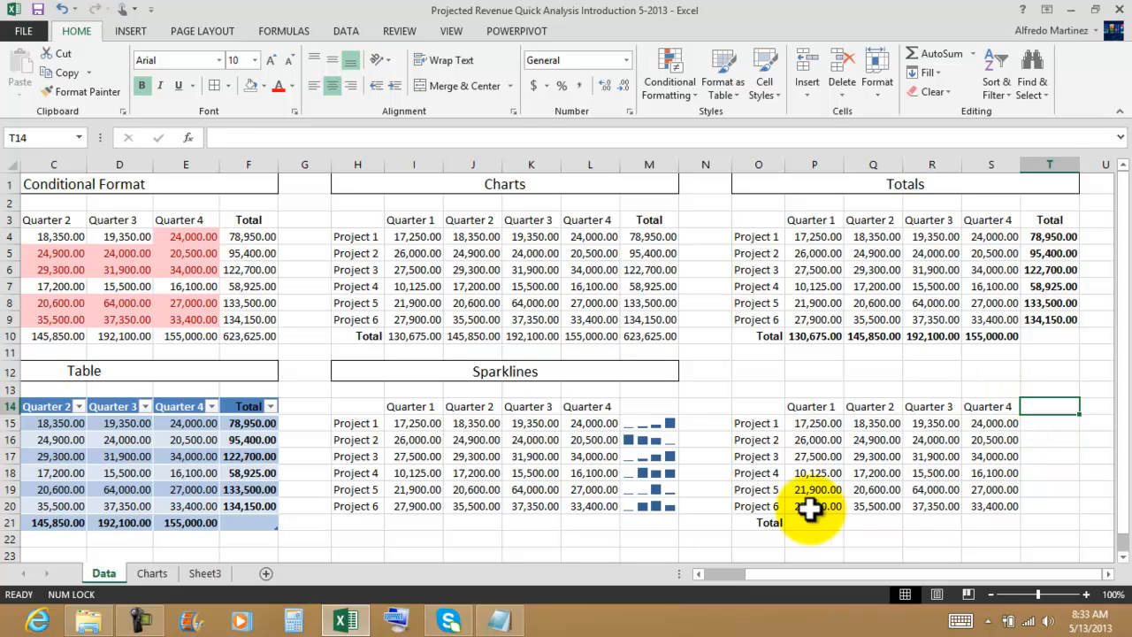
{"action": "left_click", "coordinate": [758, 520]}
{"action": "key", "text": "Delete"}
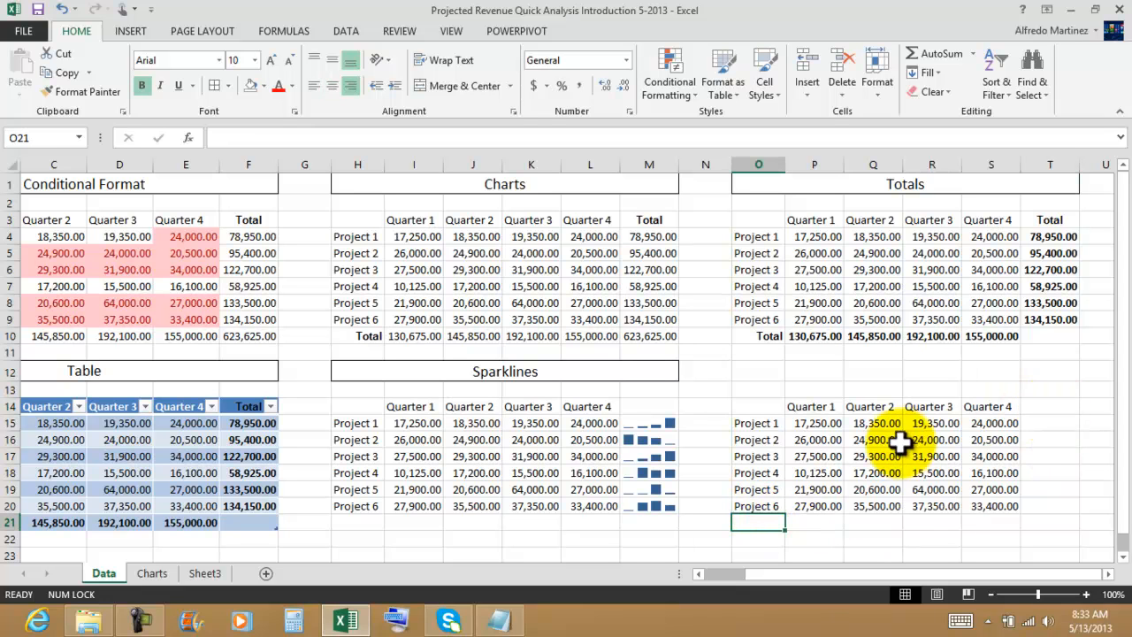
Step: Try Quick Analysis Win/Loss sparklines for P15:S20 in T15:T20, and undo them
{"action": "left_click_drag", "start_coordinate": [796, 424], "coordinate": [985, 506]}
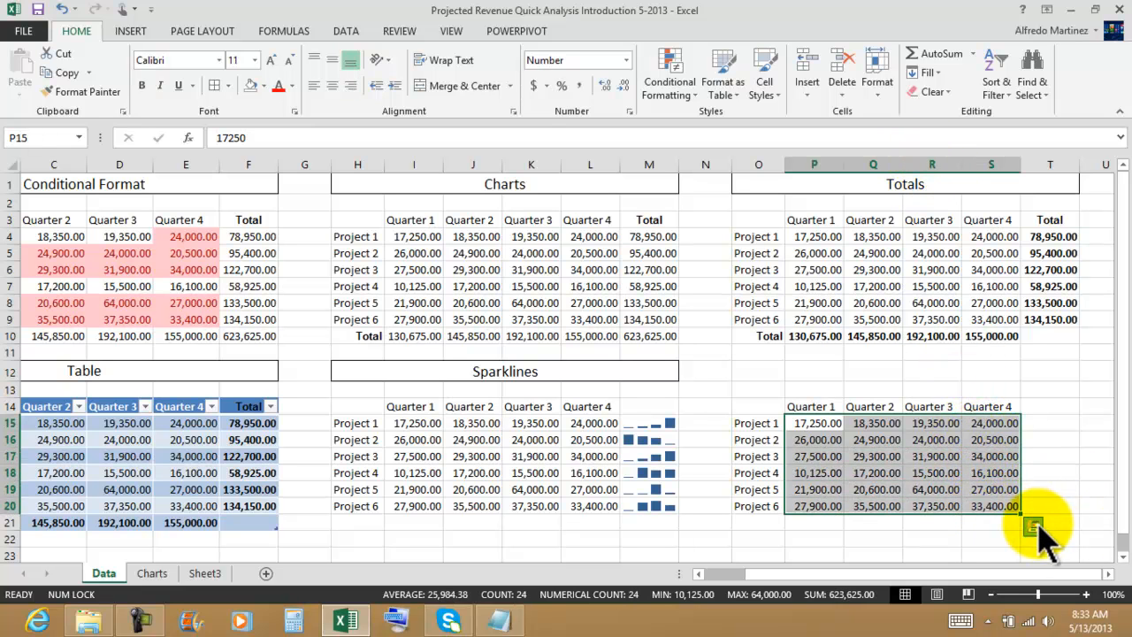
{"action": "left_click", "coordinate": [1033, 527]}
{"action": "left_click", "coordinate": [1076, 393]}
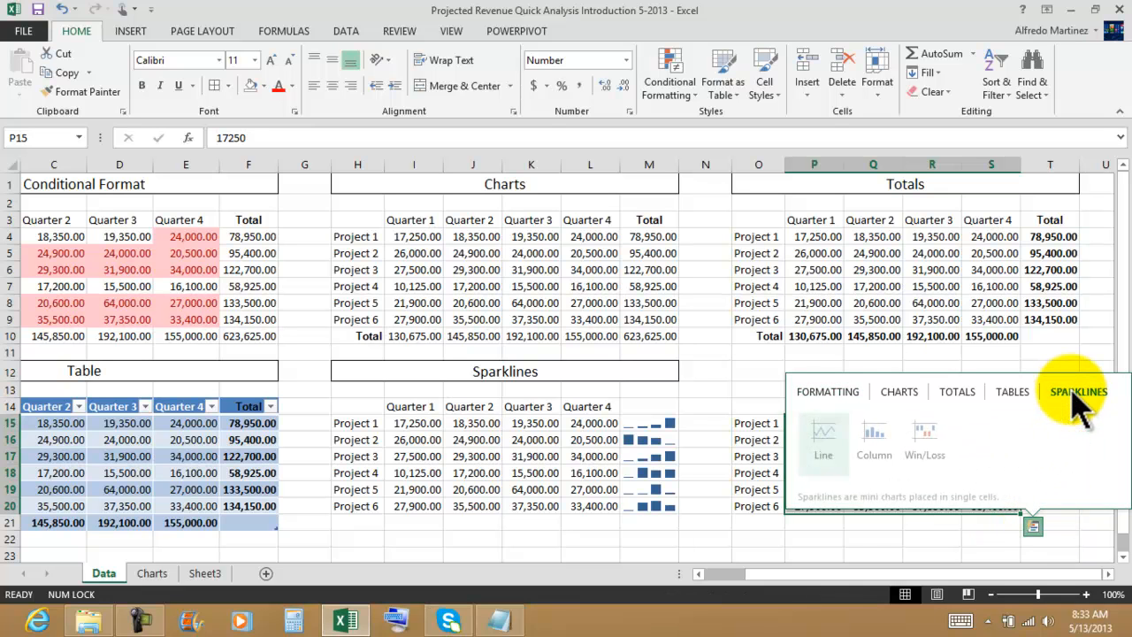
{"action": "left_click", "coordinate": [921, 454]}
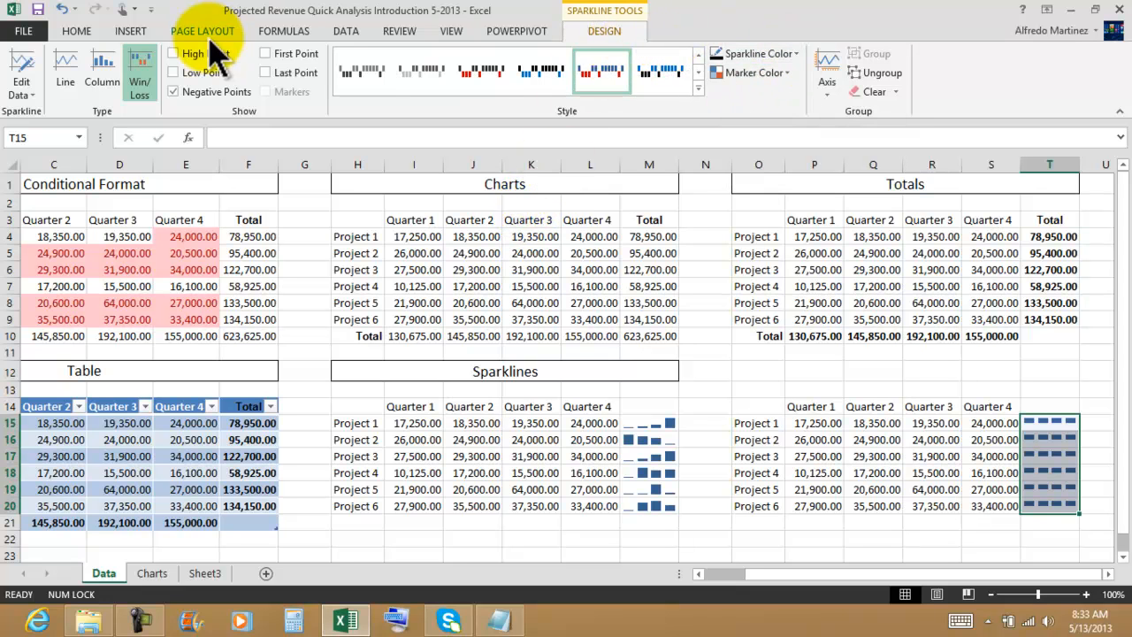
{"action": "left_click", "coordinate": [61, 9]}
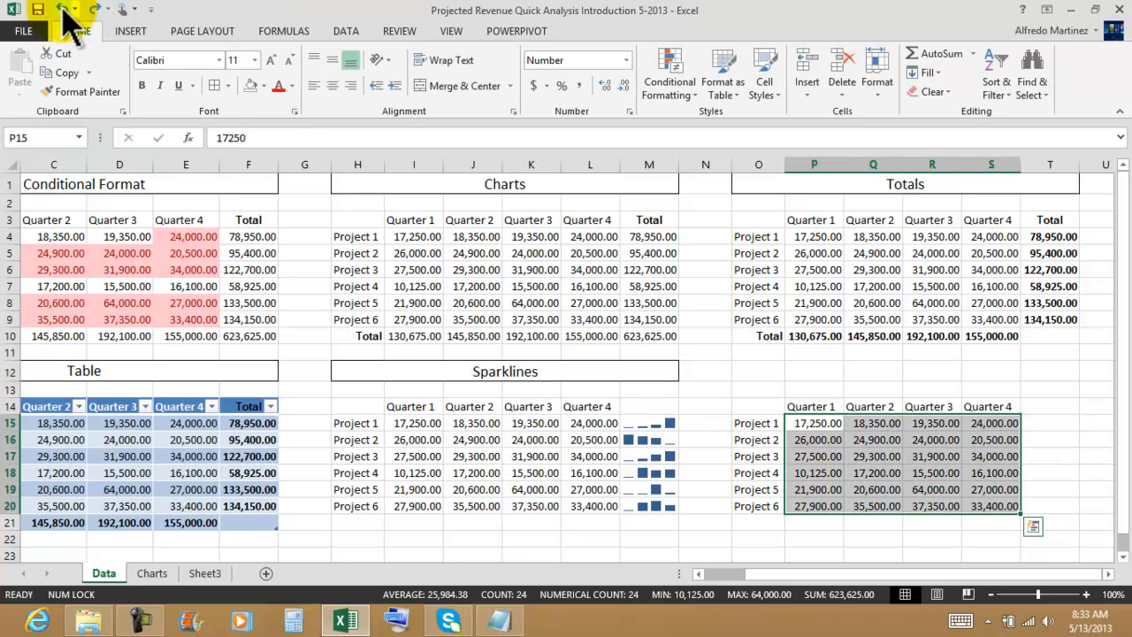
Step: Use Quick Analysis on P15:S20 to insert Line sparklines in T15:T20, and browse the sparkline styles without changing the style
{"action": "left_click", "coordinate": [1031, 527]}
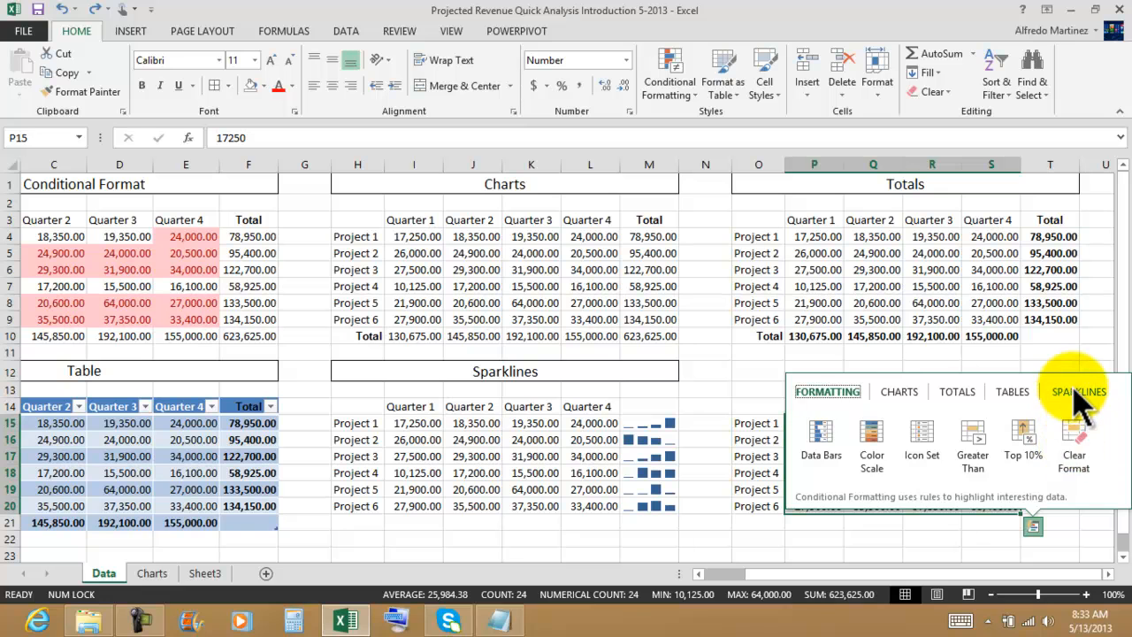
{"action": "left_click", "coordinate": [1074, 392]}
{"action": "left_click", "coordinate": [827, 432]}
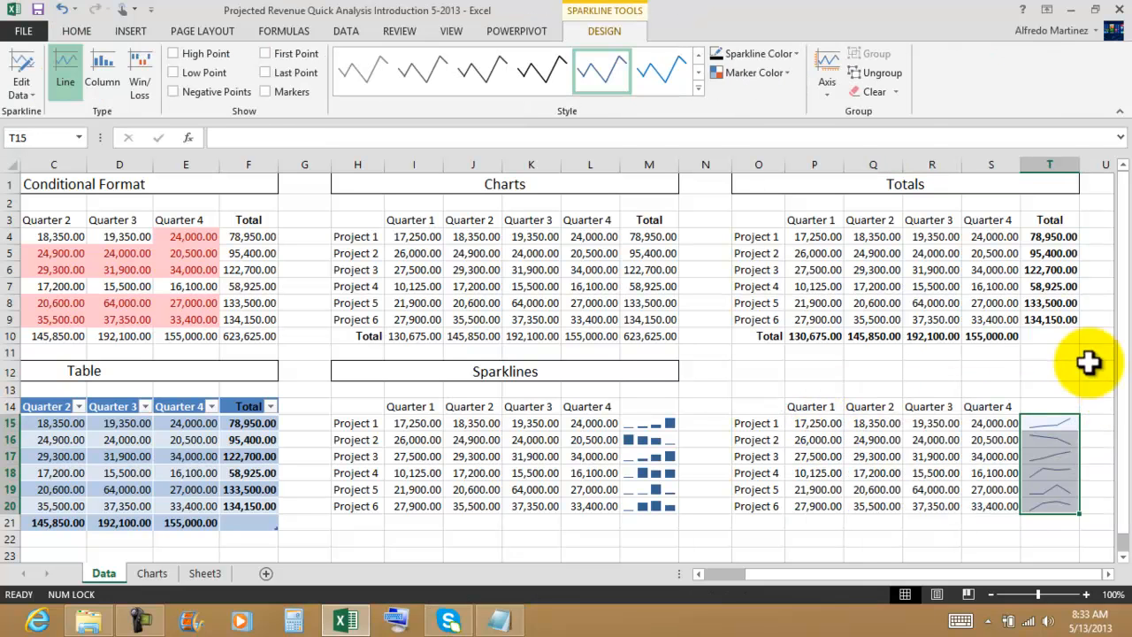
{"action": "left_click", "coordinate": [697, 88]}
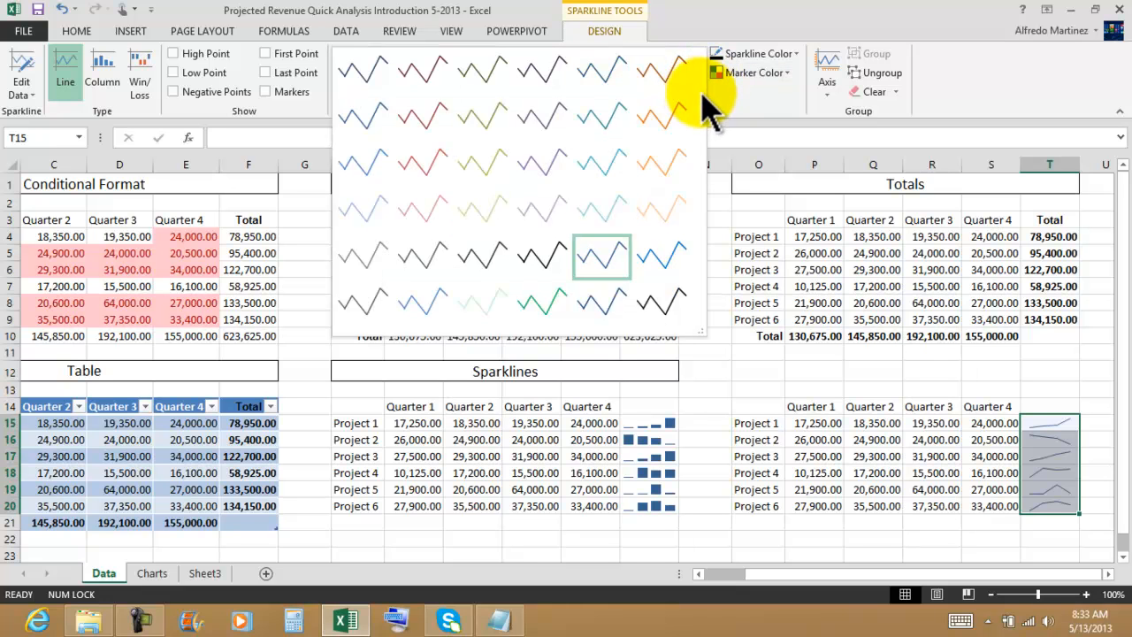
{"action": "left_click", "coordinate": [752, 98]}
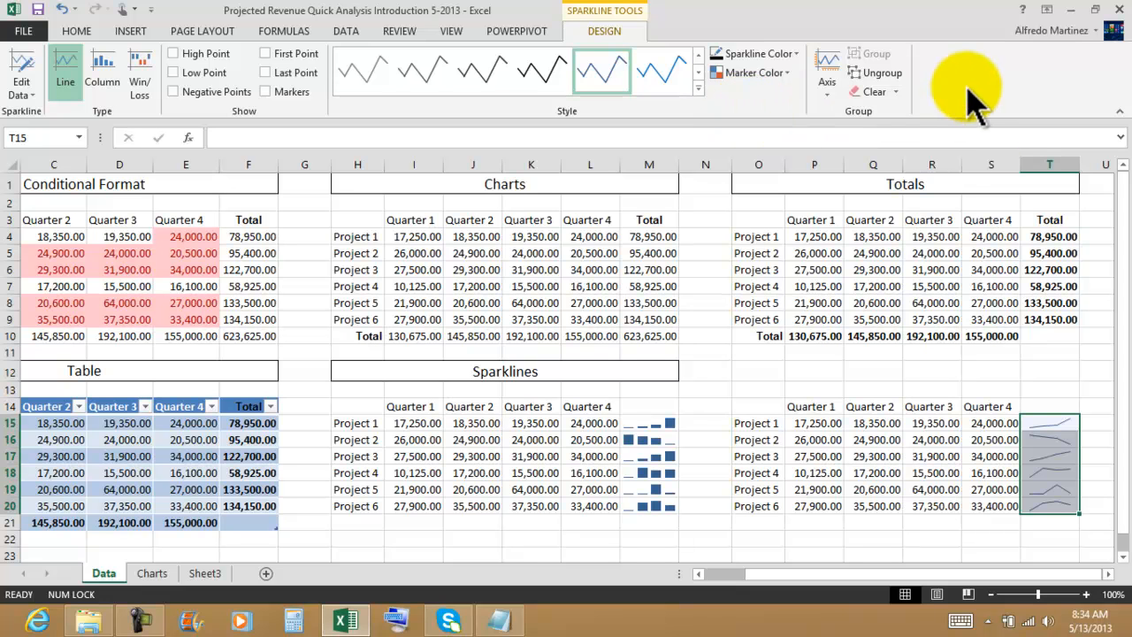
{"action": "left_click", "coordinate": [932, 537]}
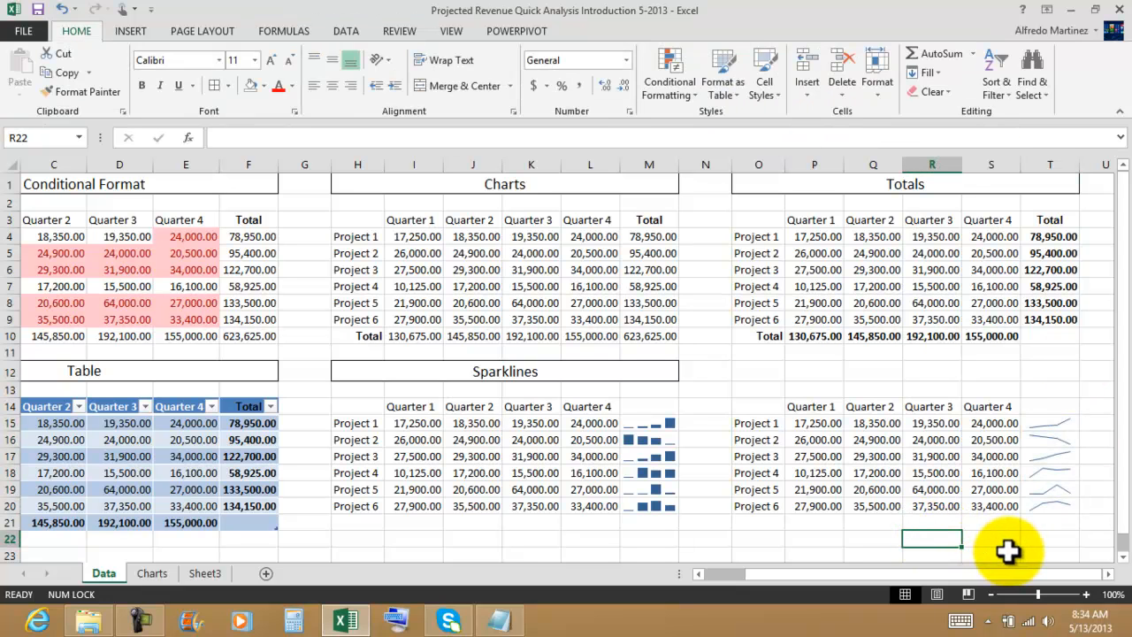
Step: Add the title "Sparklines" in row 12, merged and centred across O12:T12, at font size 14 without bold
{"action": "left_click", "coordinate": [773, 374]}
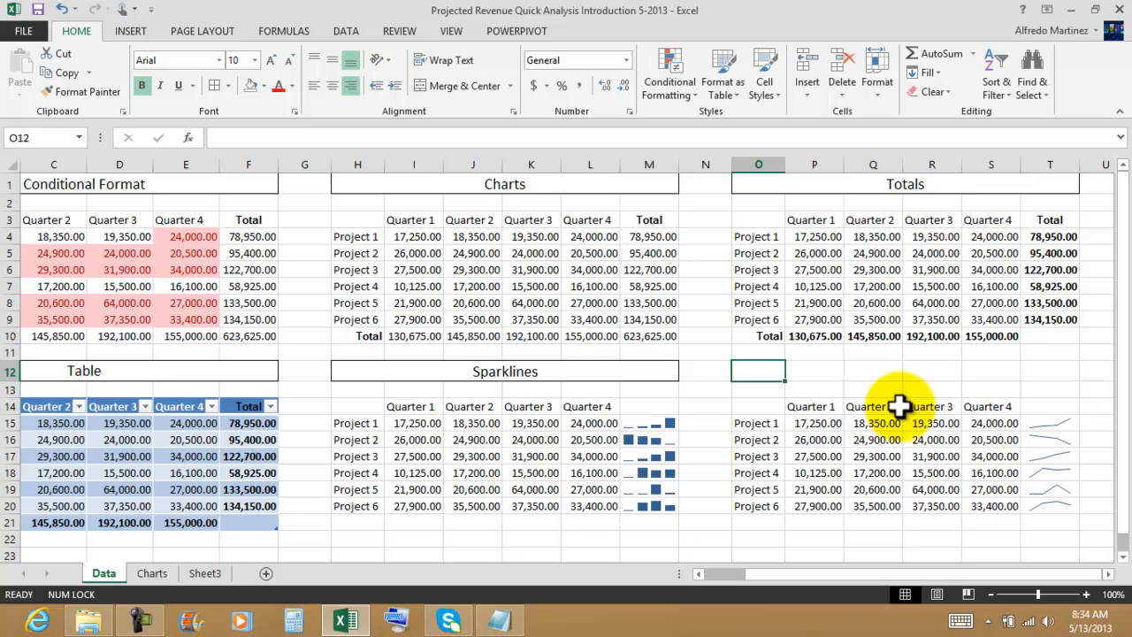
{"action": "type", "text": "Sparklines"}
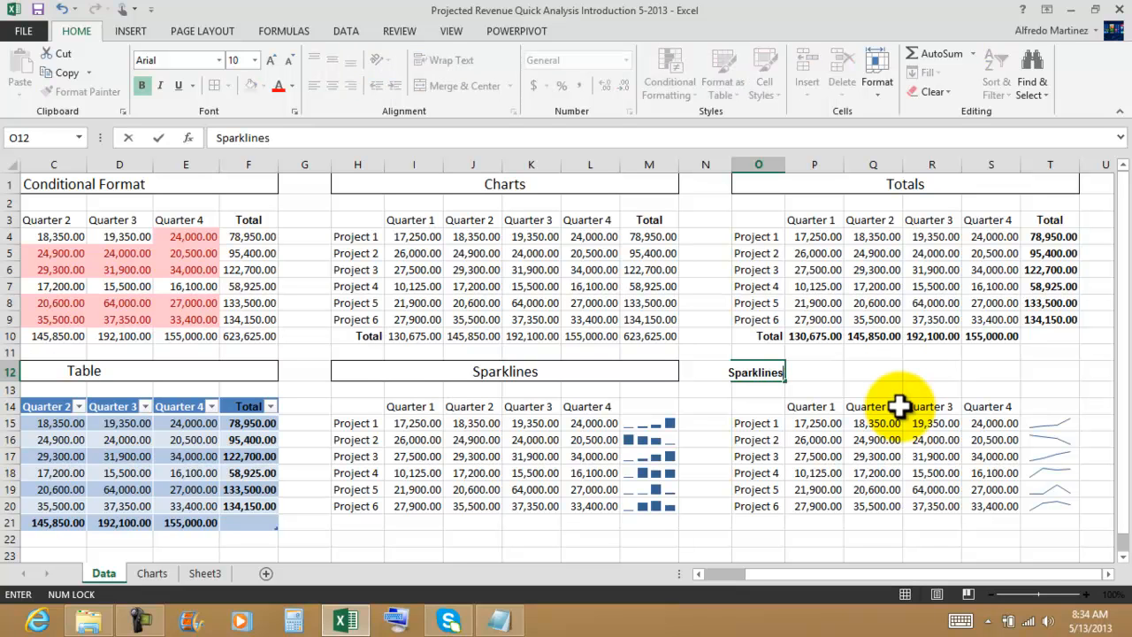
{"action": "key", "text": "Return"}
{"action": "left_click_drag", "start_coordinate": [759, 372], "coordinate": [1028, 365]}
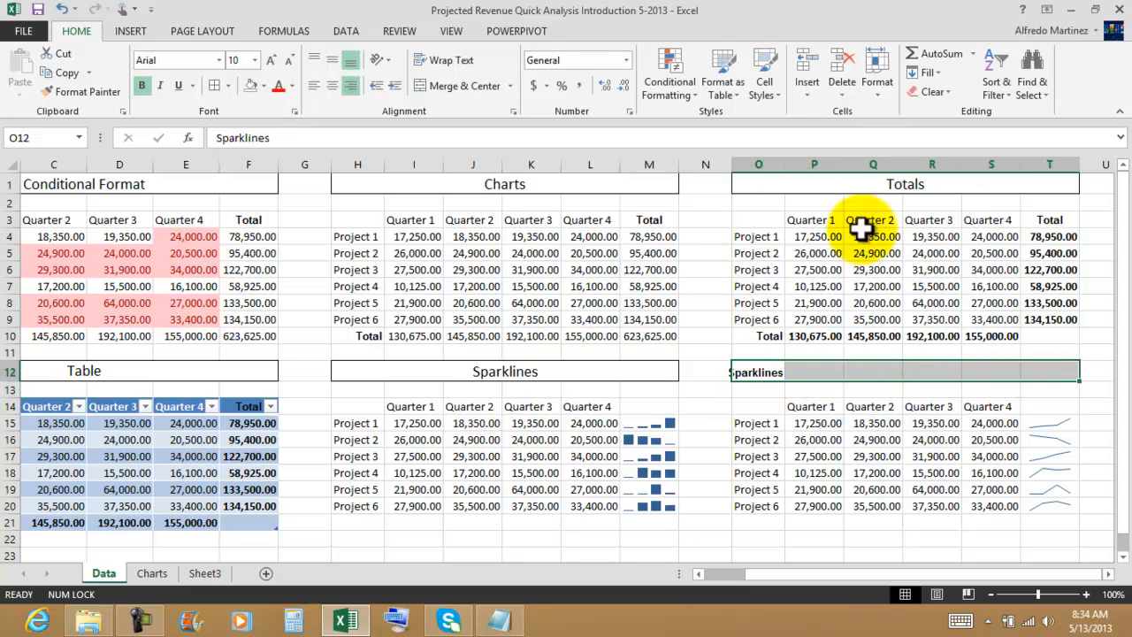
{"action": "left_click", "coordinate": [463, 87]}
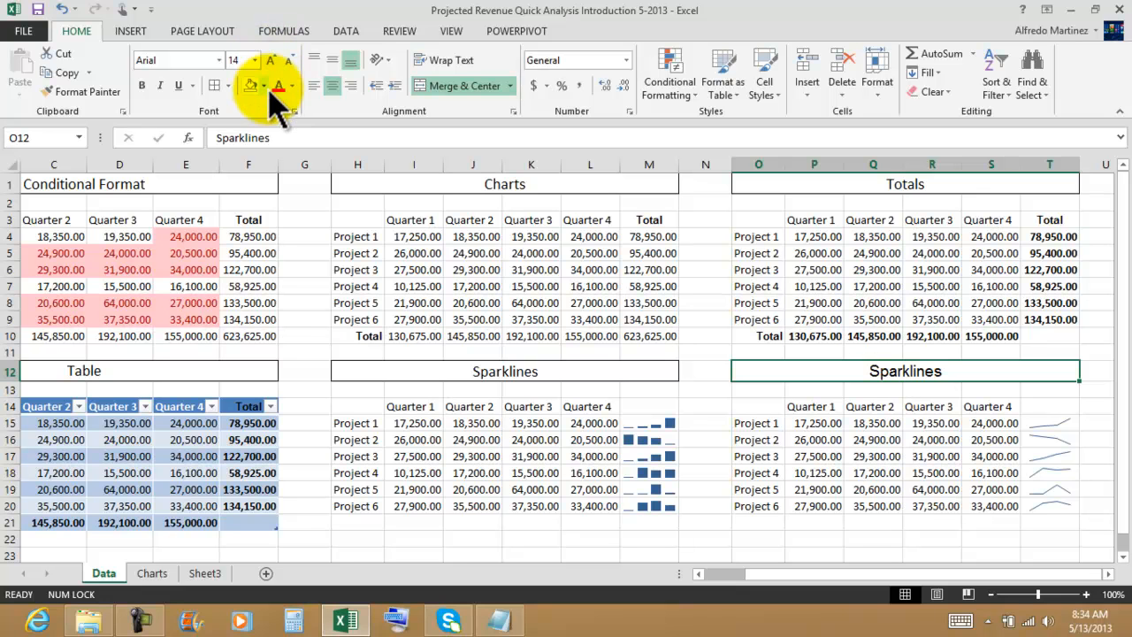
Step: Match the O12:T12 title to the other Sparklines title with the Calibri font and an outside border
{"action": "left_click", "coordinate": [538, 377]}
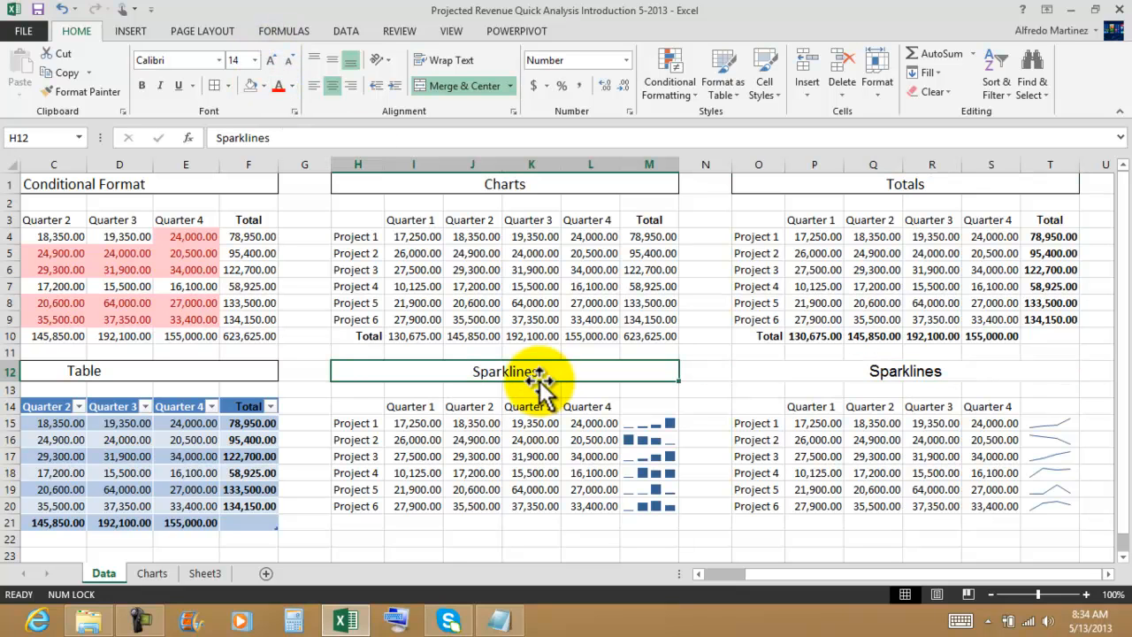
{"action": "left_click", "coordinate": [858, 373]}
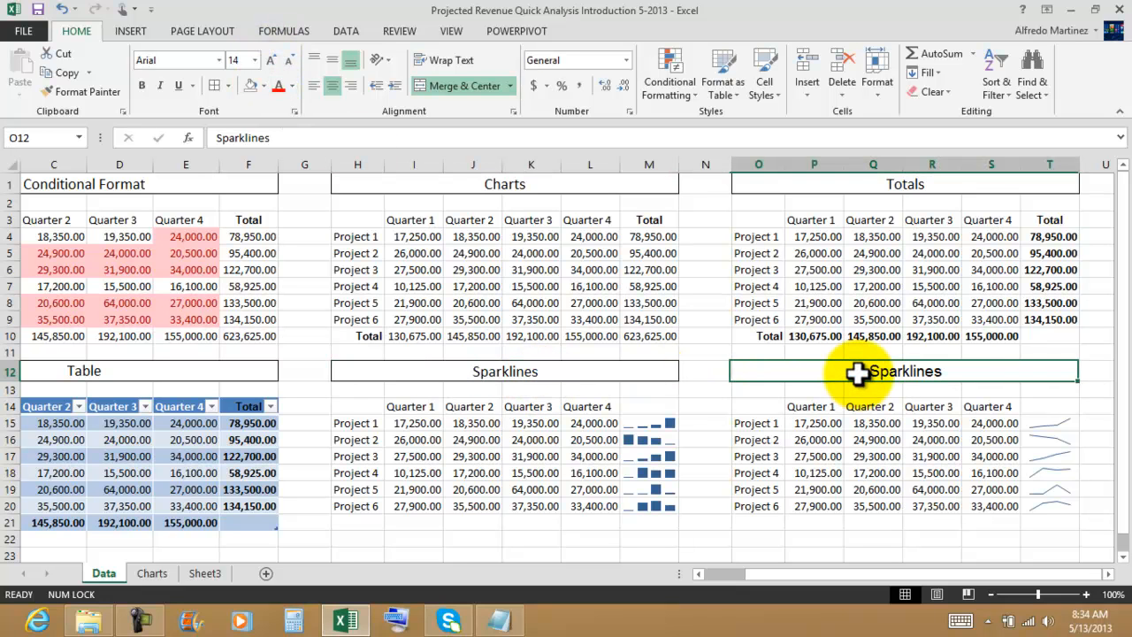
{"action": "left_click", "coordinate": [610, 375]}
{"action": "left_click", "coordinate": [796, 370]}
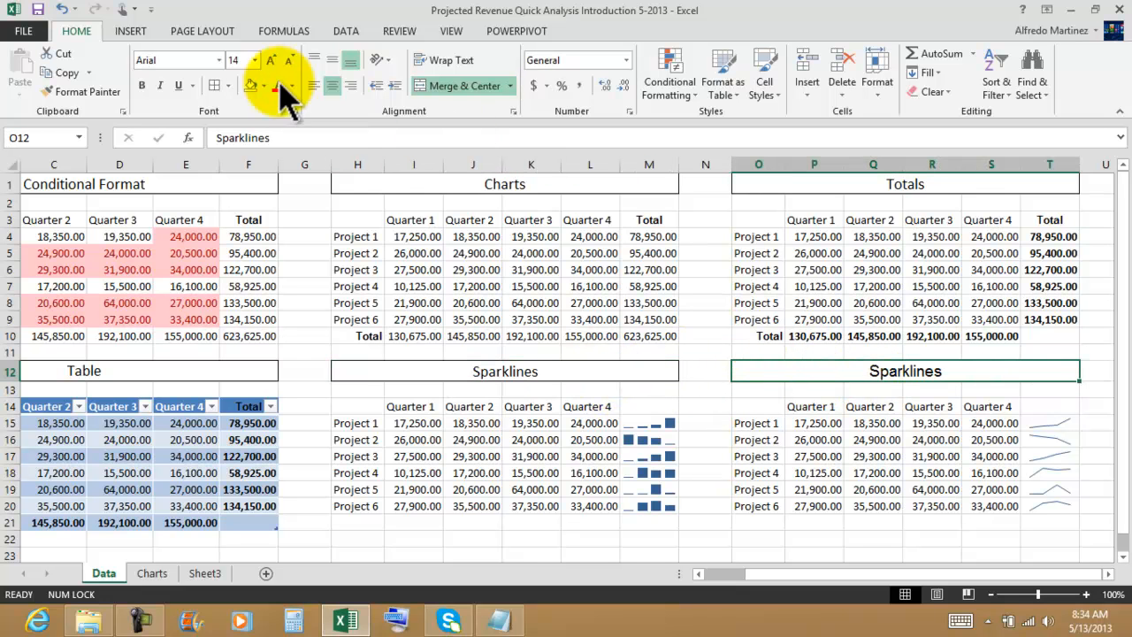
{"action": "left_click", "coordinate": [219, 60]}
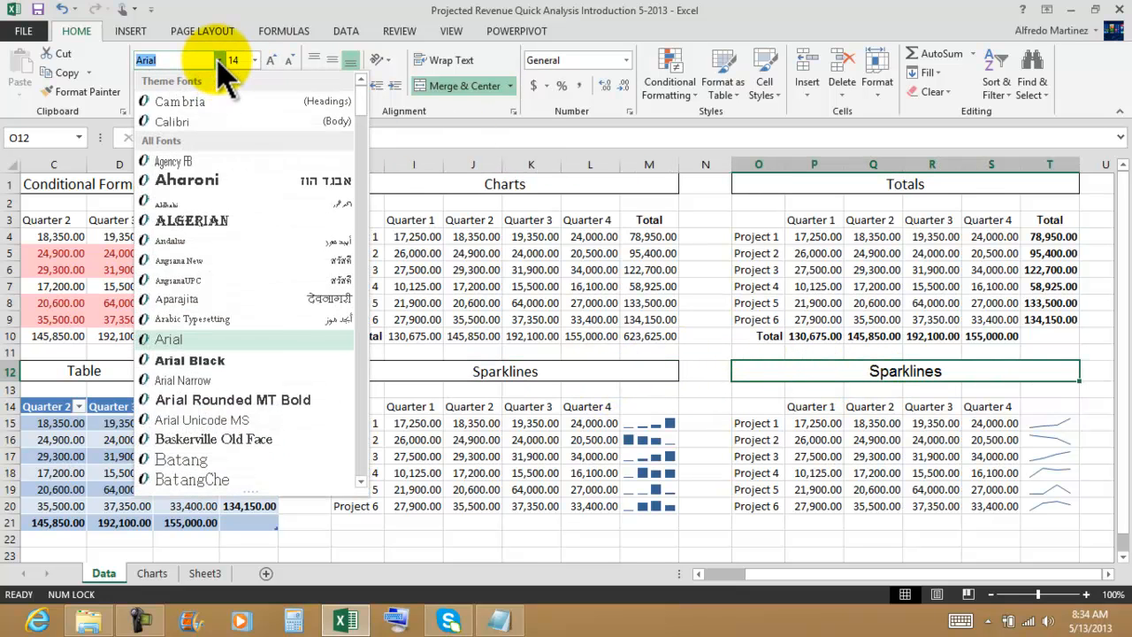
{"action": "left_click", "coordinate": [185, 119]}
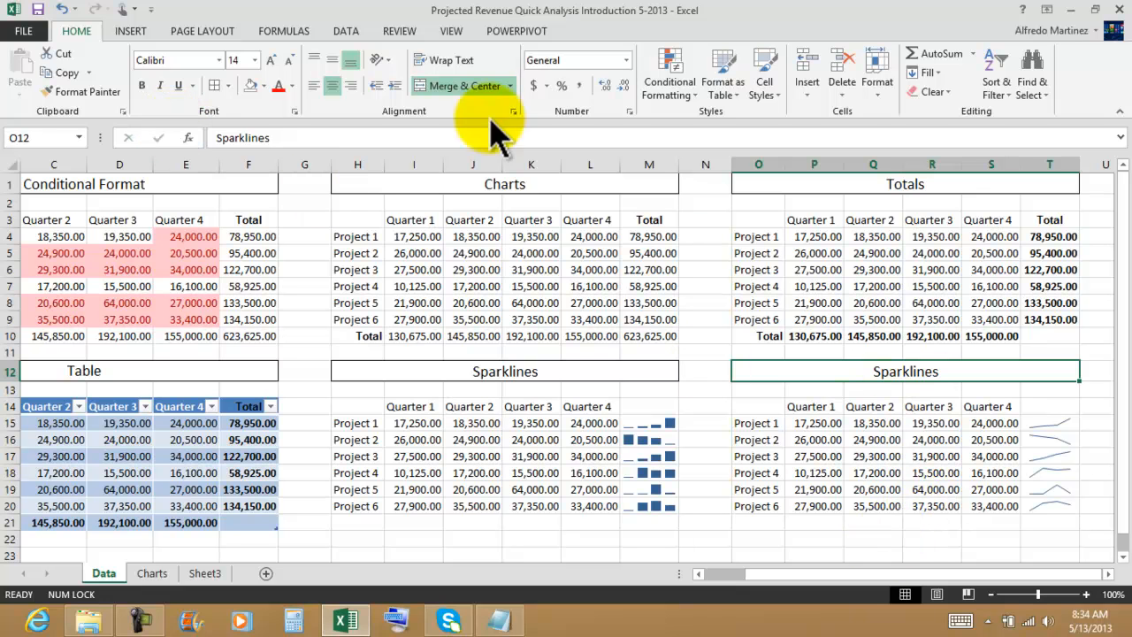
{"action": "left_click", "coordinate": [831, 504]}
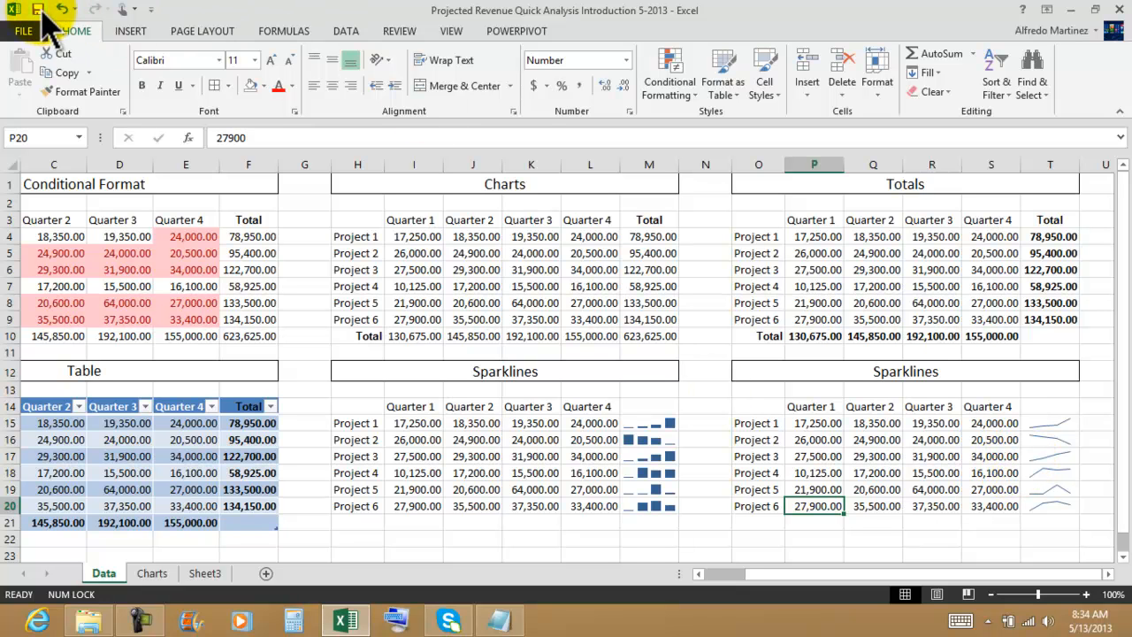
{"action": "left_click_drag", "start_coordinate": [473, 253], "coordinate": [524, 305]}
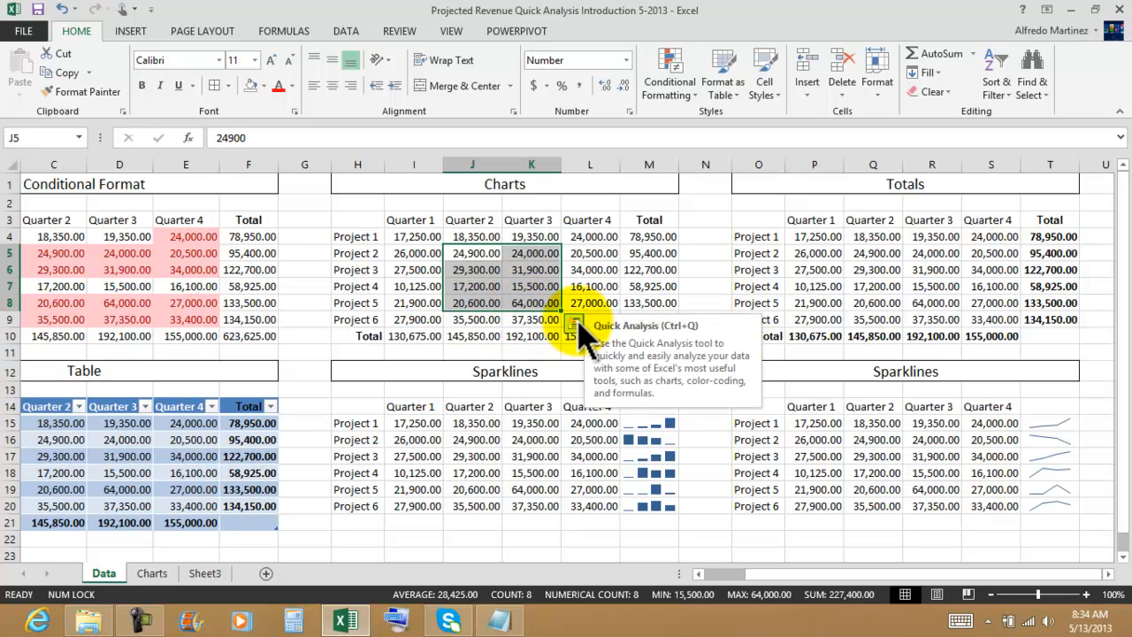
{"action": "left_click", "coordinate": [633, 253]}
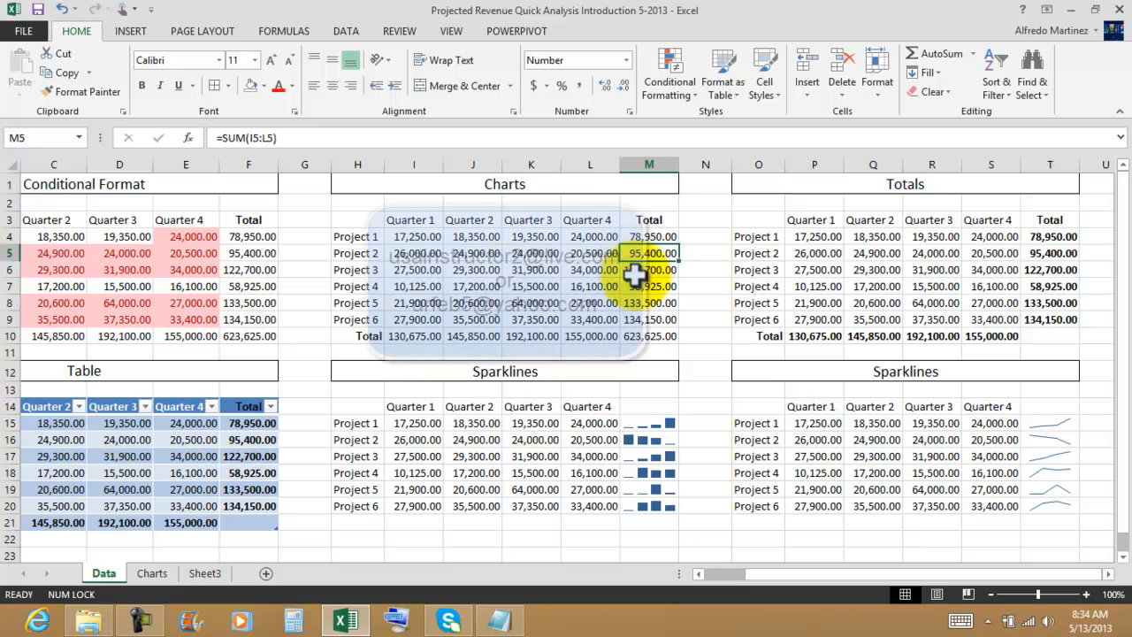
{"action": "left_click", "coordinate": [716, 400]}
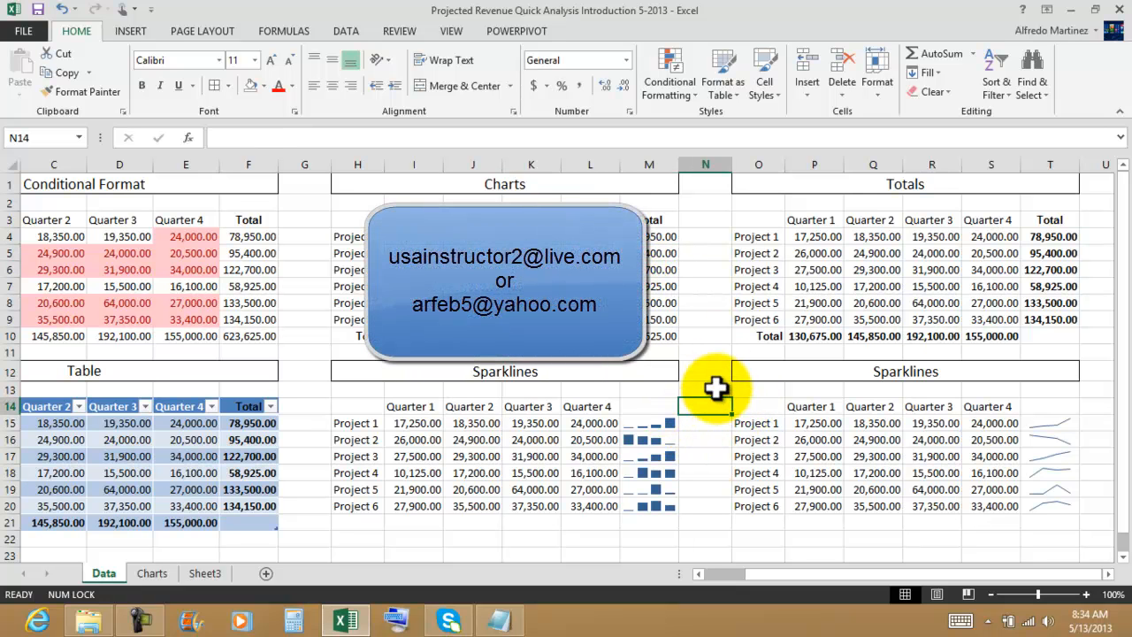
{"action": "left_click", "coordinate": [127, 184]}
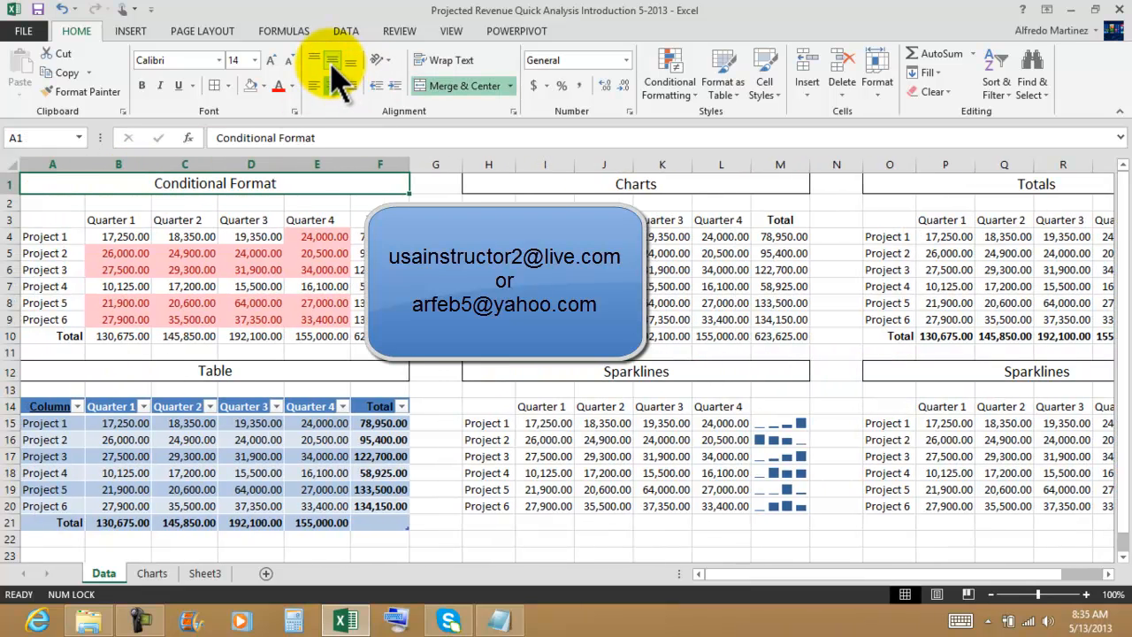
{"action": "left_click", "coordinate": [573, 440]}
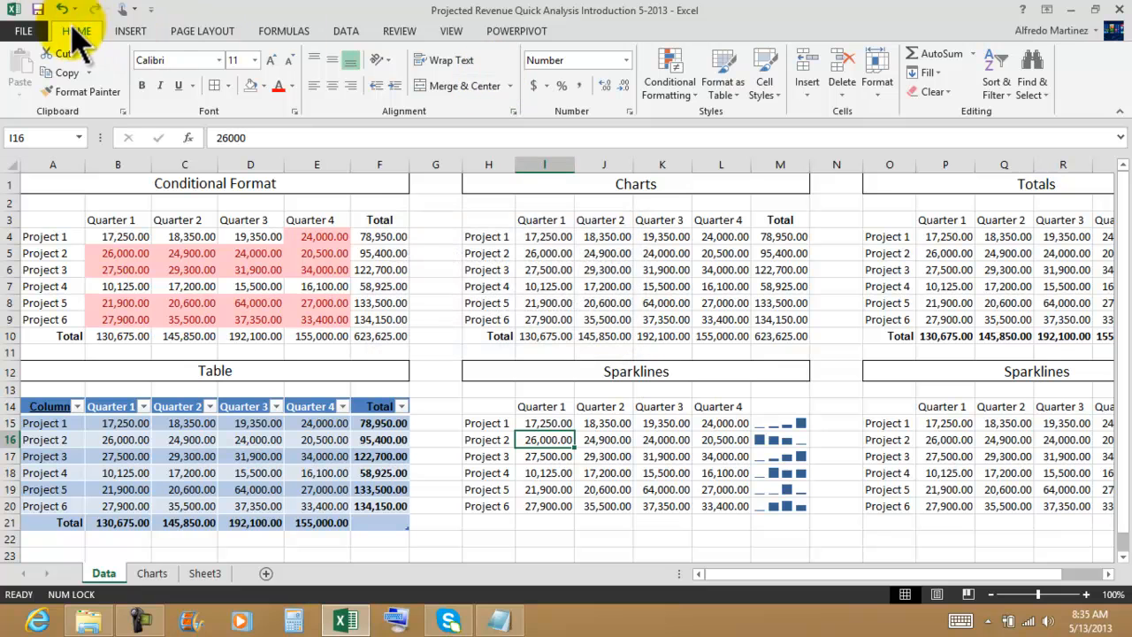
{"action": "left_click", "coordinate": [537, 267]}
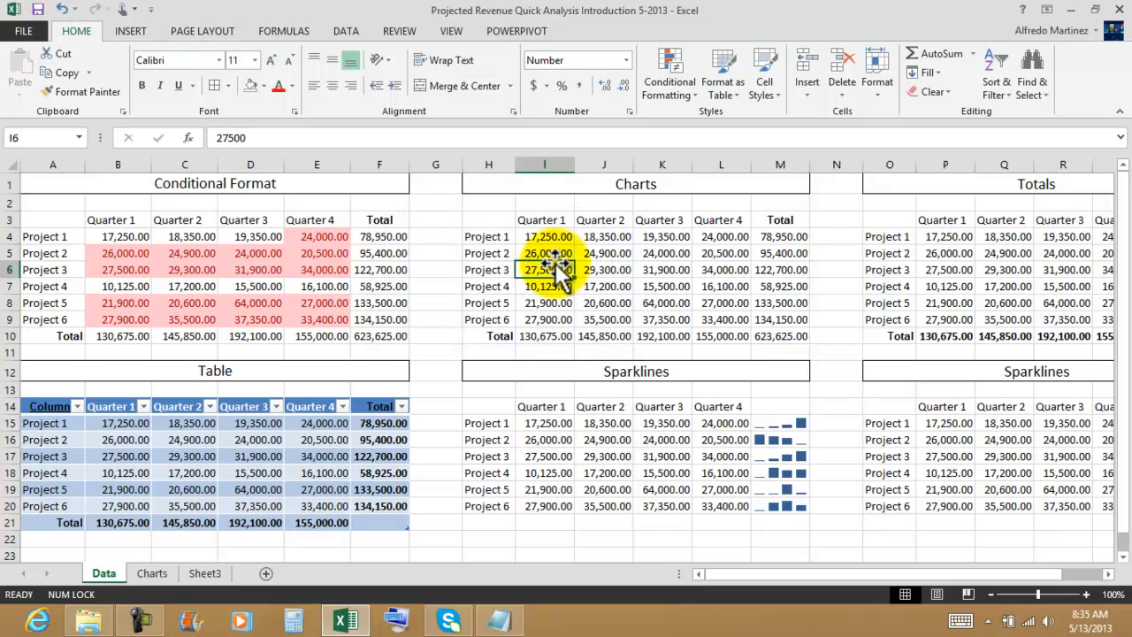
Step: Close the Projected Revenue Quick Analysis Introduction 5-2013 workbook, saving its changes
{"action": "left_click", "coordinate": [24, 32]}
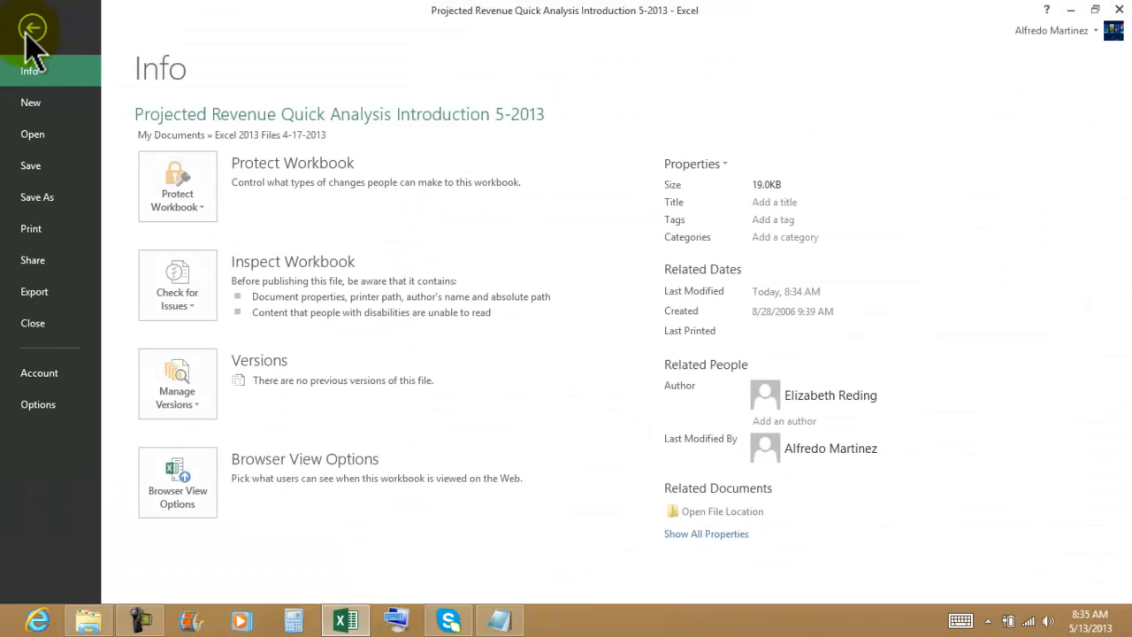
{"action": "left_click", "coordinate": [34, 33]}
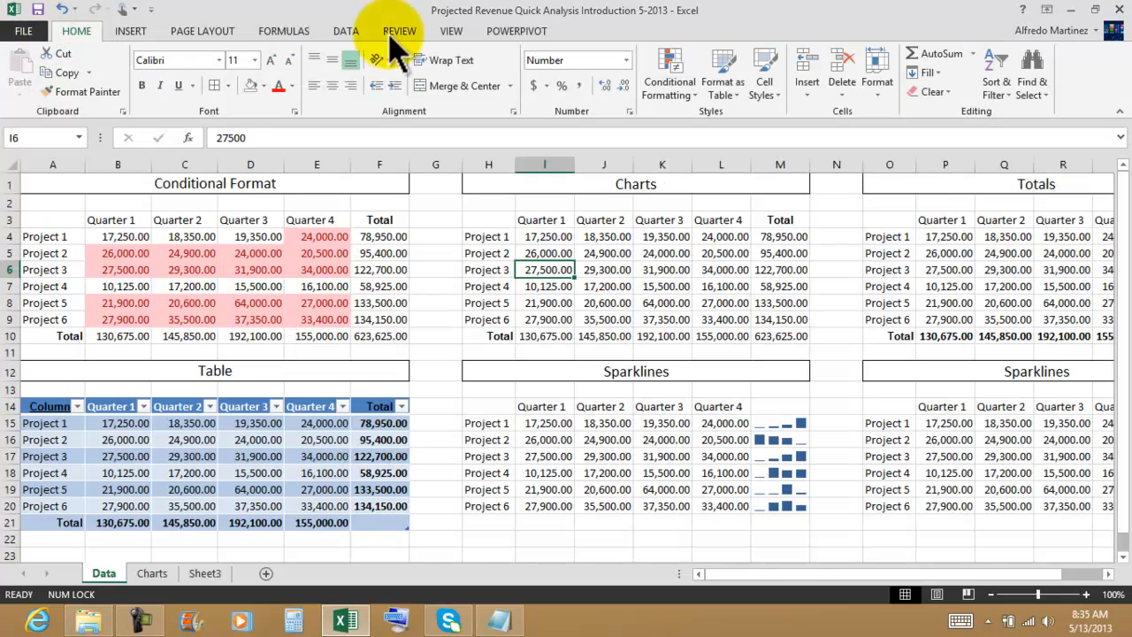
{"action": "left_click", "coordinate": [1118, 10]}
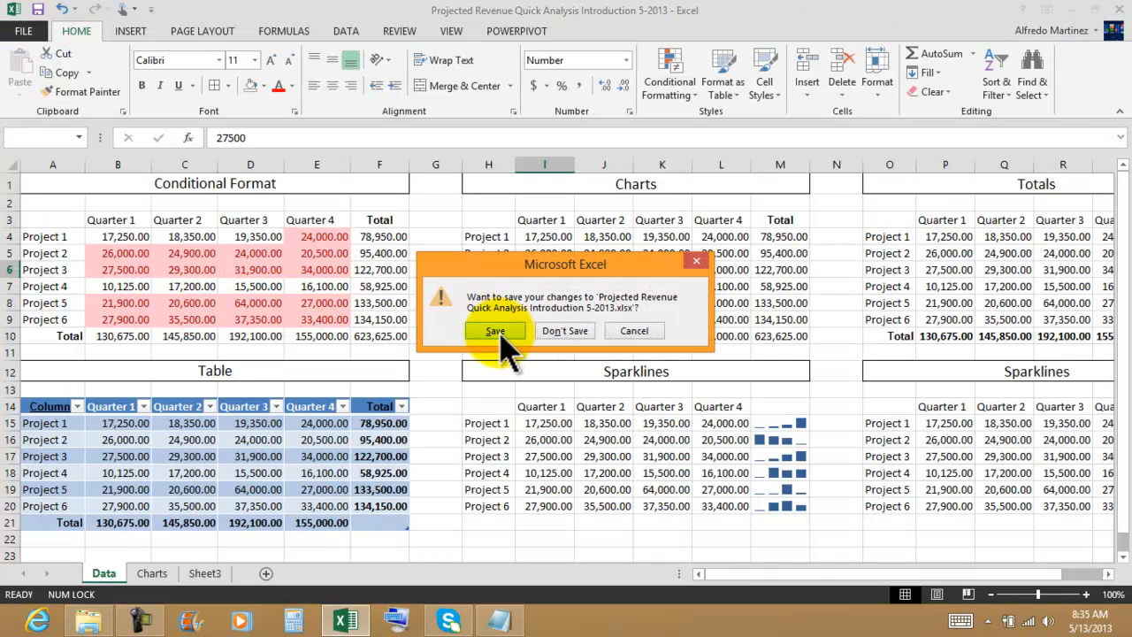
{"action": "left_click", "coordinate": [496, 331]}
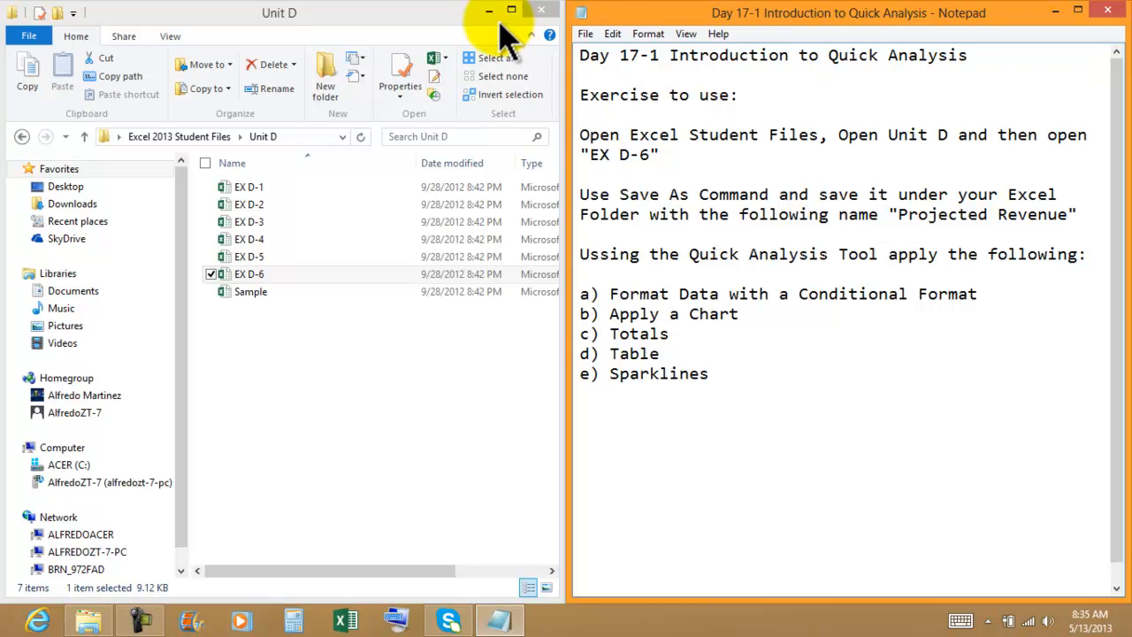
Step: Close the Unit D folder window and the Notepad file with the exercise instructions
{"action": "left_click", "coordinate": [541, 13]}
{"action": "left_click_drag", "start_coordinate": [718, 16], "coordinate": [438, 29]}
{"action": "left_click_drag", "start_coordinate": [530, 13], "coordinate": [531, 97]}
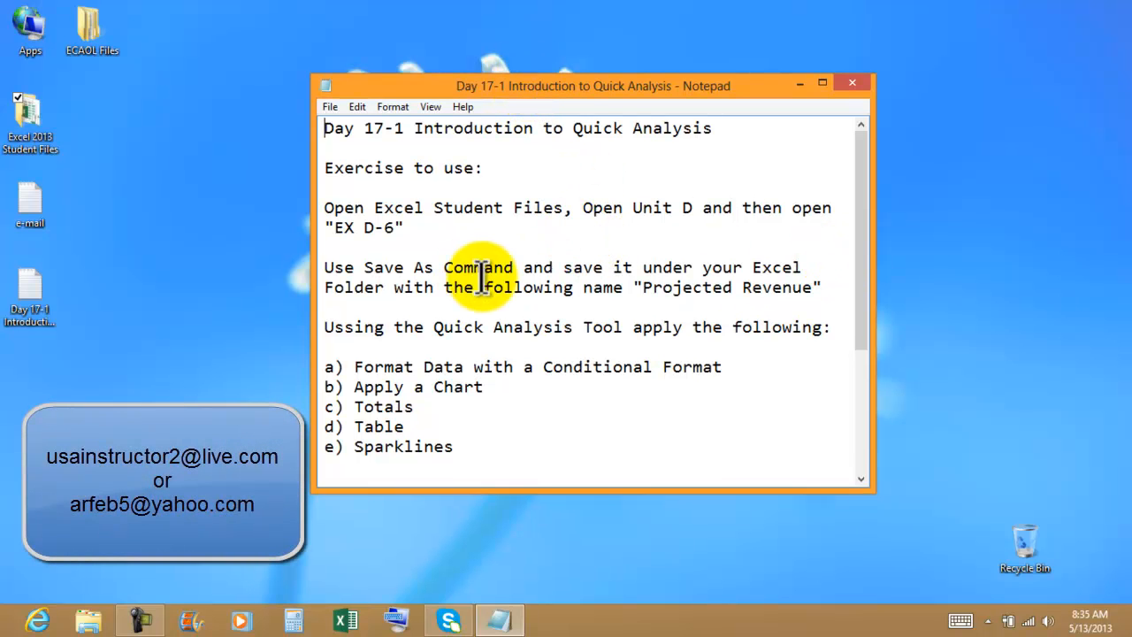
{"action": "left_click", "coordinate": [515, 445]}
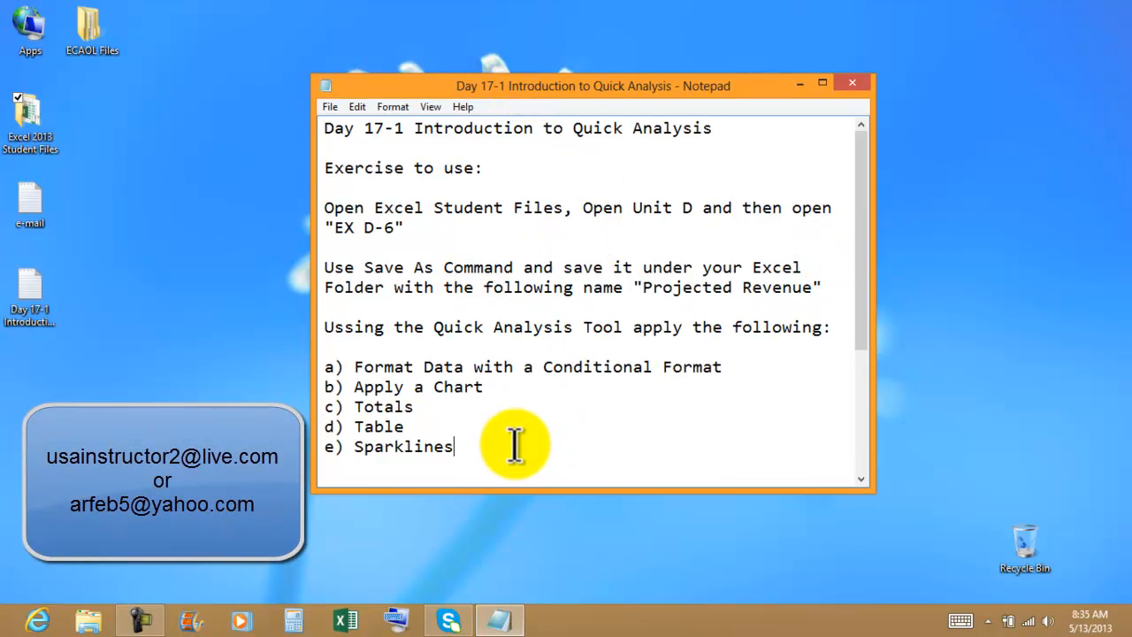
{"action": "left_click", "coordinate": [853, 83]}
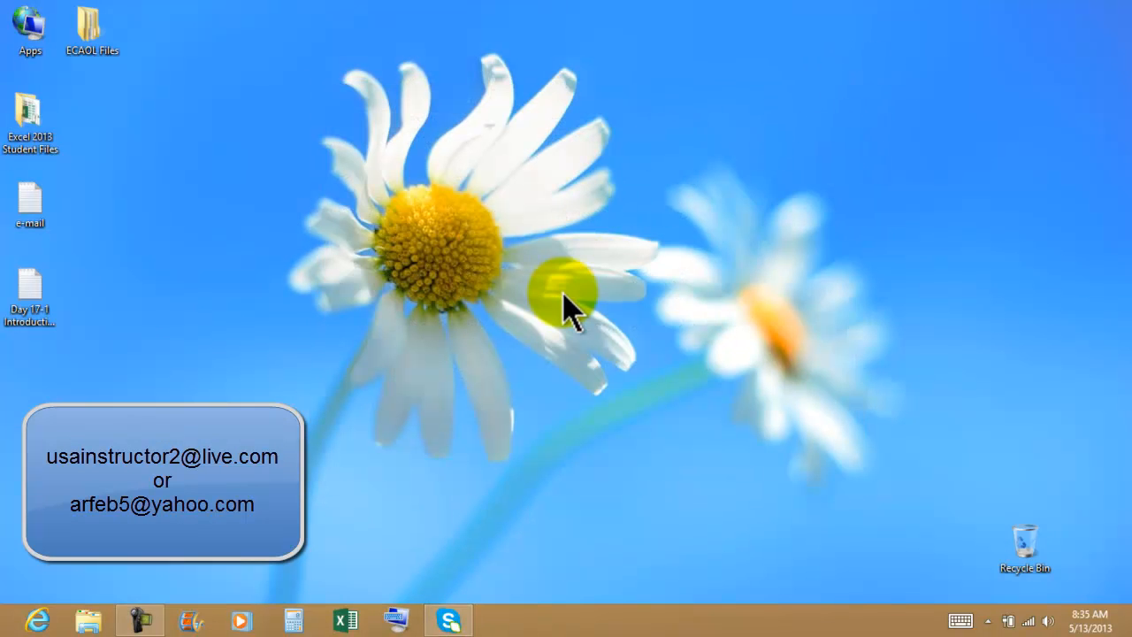